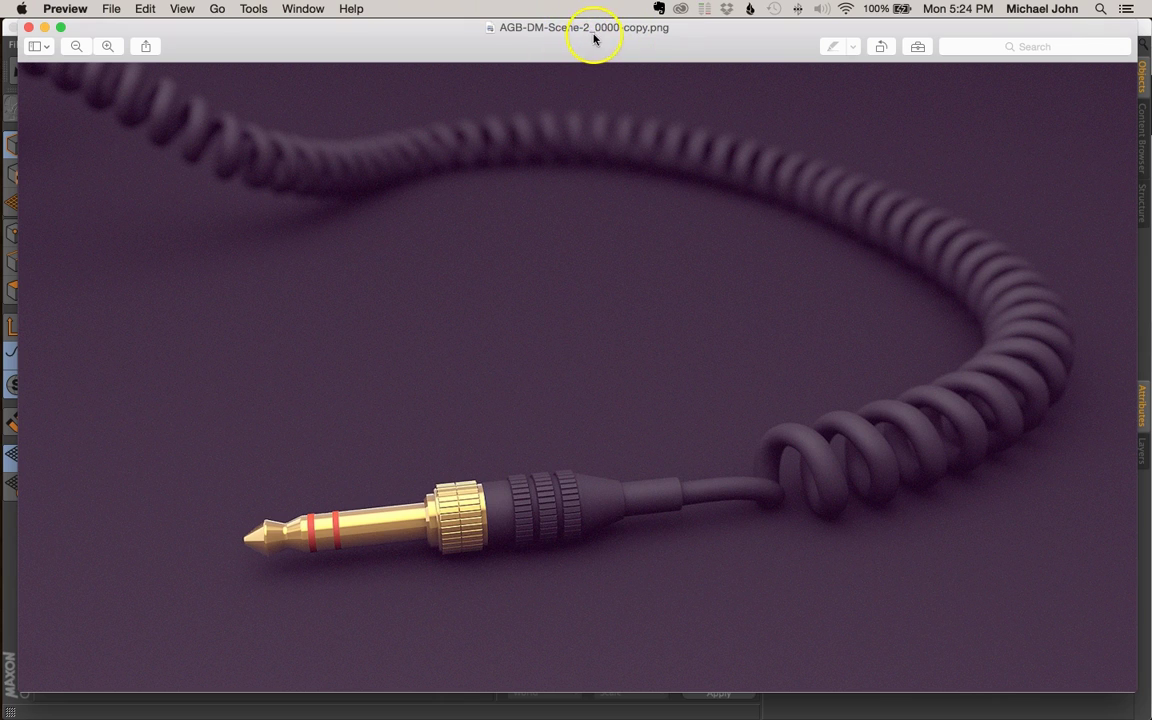
- Switch from the reference image to Cinema 4D and add a Helix spline to the empty scene
left_click(581, 54)
key("super+Tab")
key("super+Tab")
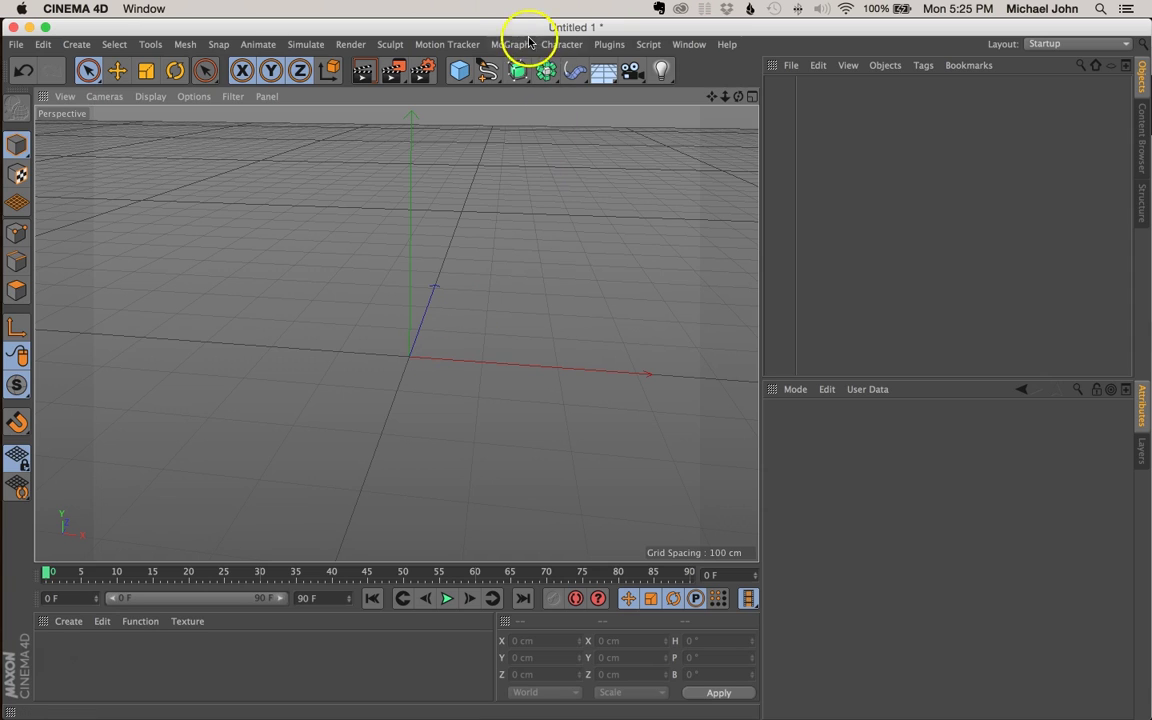
left_click(487, 70)
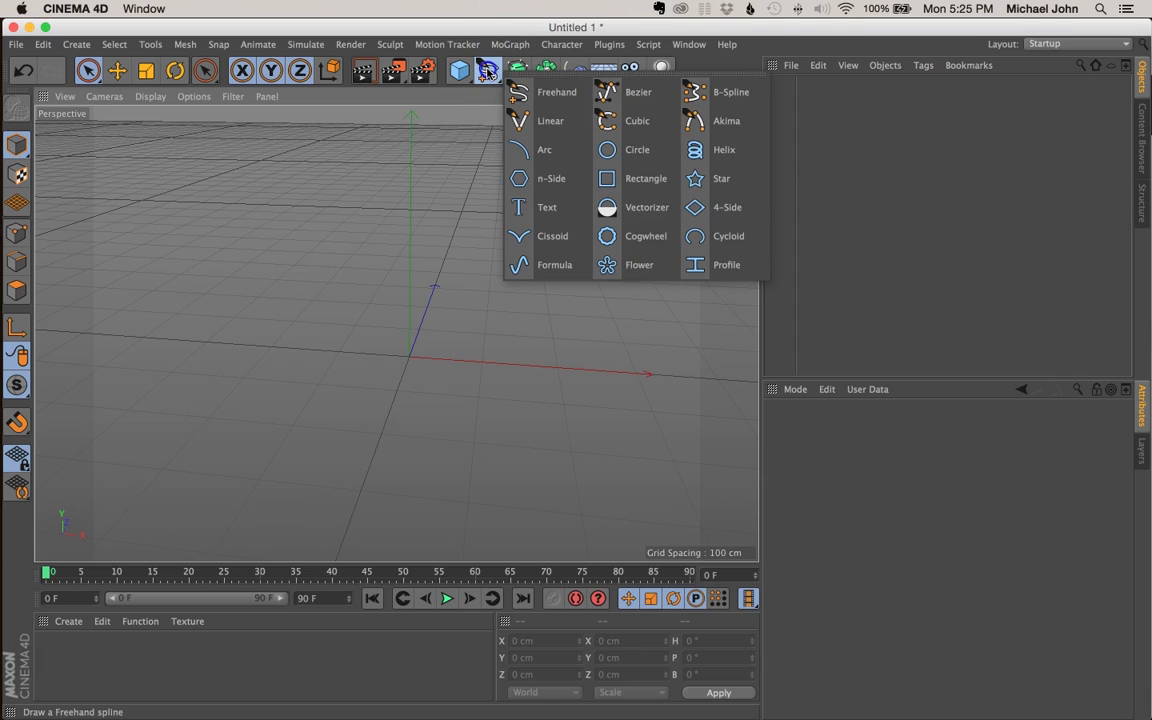
left_click(721, 155)
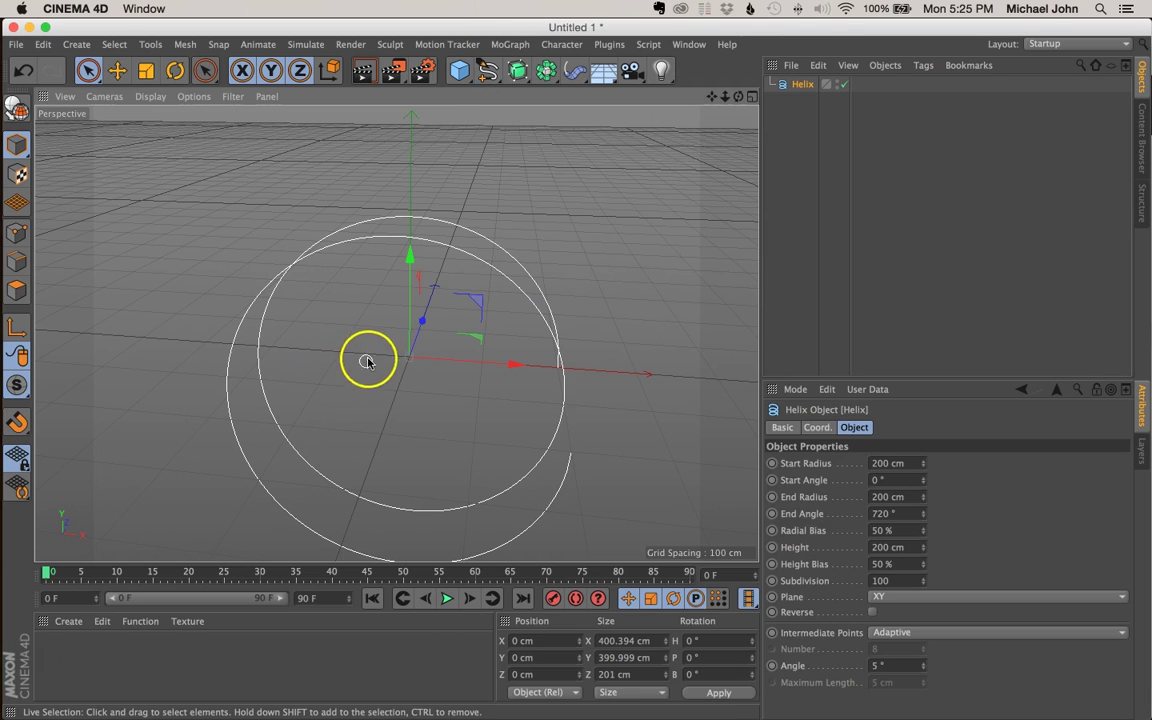
- Set both the start radius and the end radius of the helix to 25 cm
scroll(408, 358, "down", 3)
left_click_drag(408, 358, 410, 348)
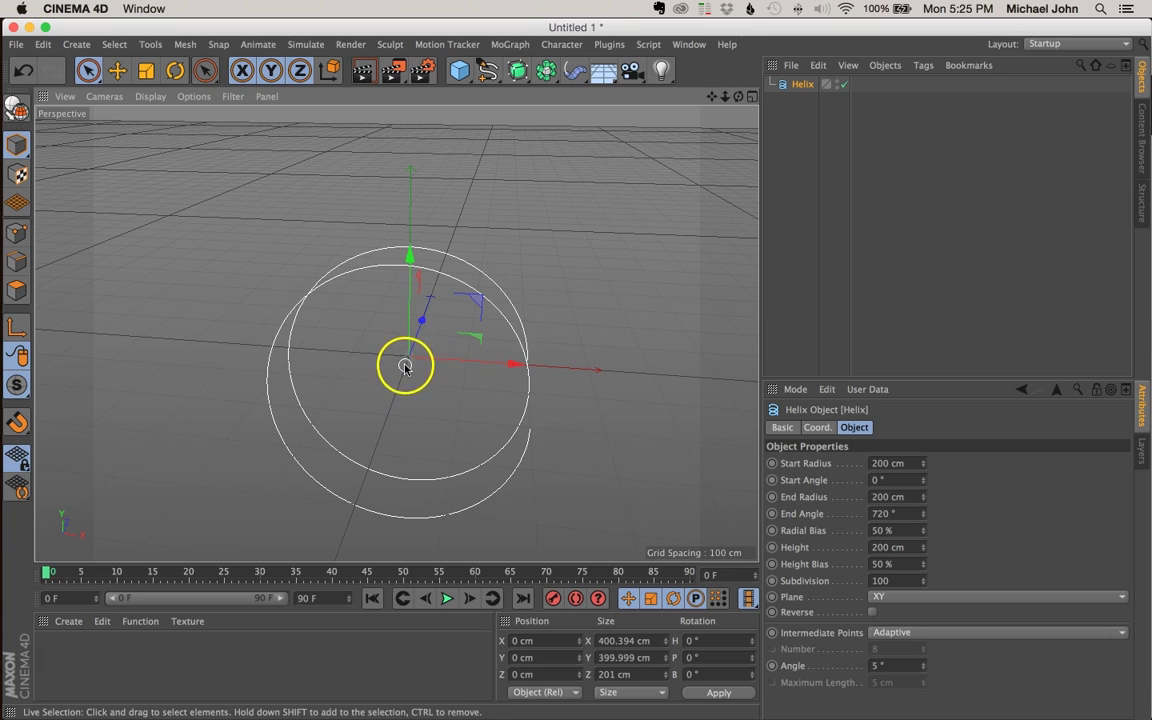
left_click(408, 358)
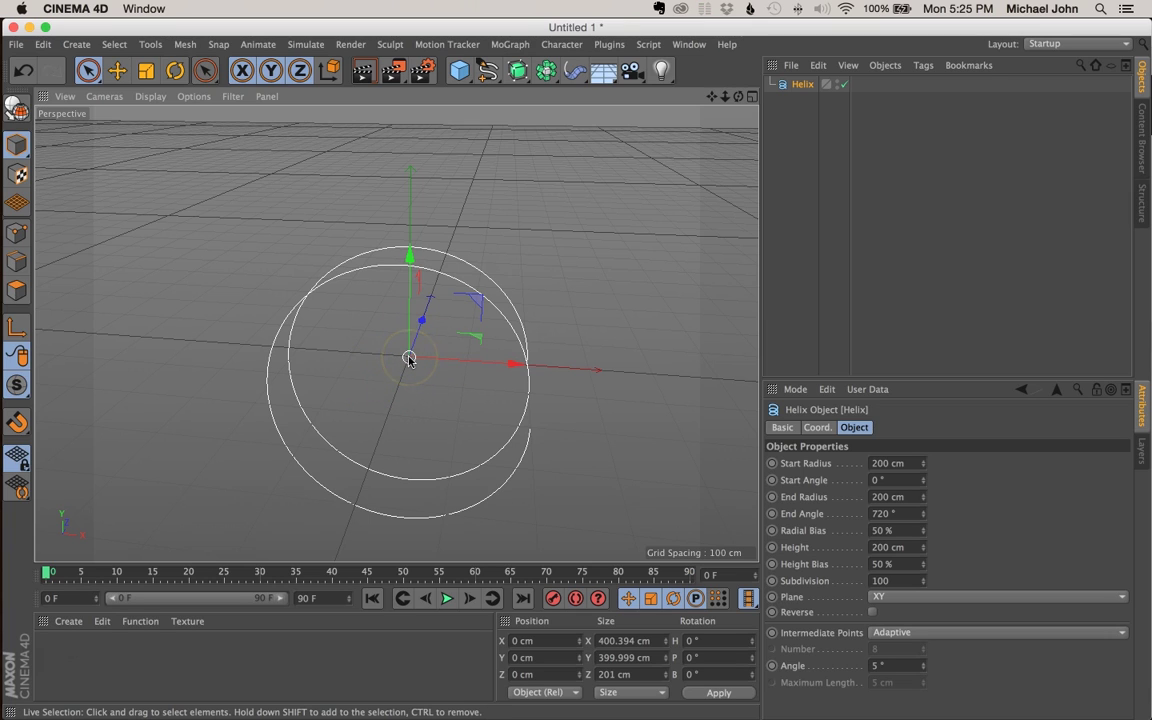
left_click_drag(408, 358, 272, 362, "alt")
mouse_move(724, 96)
left_mouse_down()
mouse_move(576, 365)
mouse_move(724, 98)
left_mouse_up()
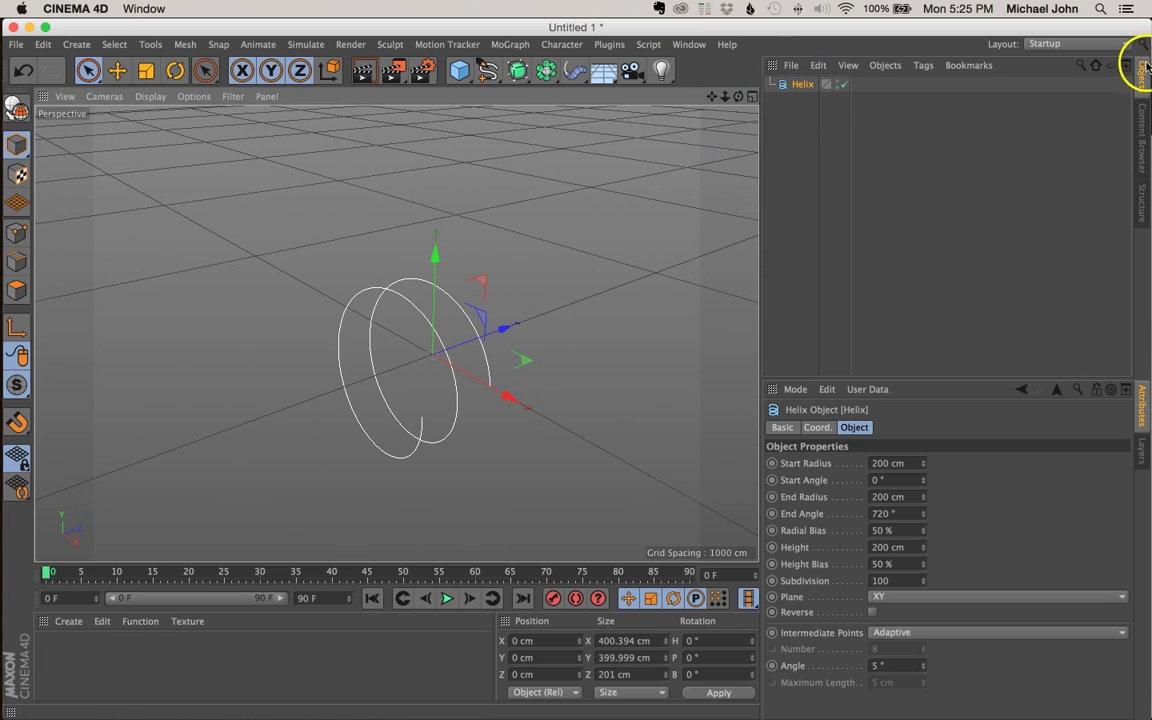
left_click(806, 85)
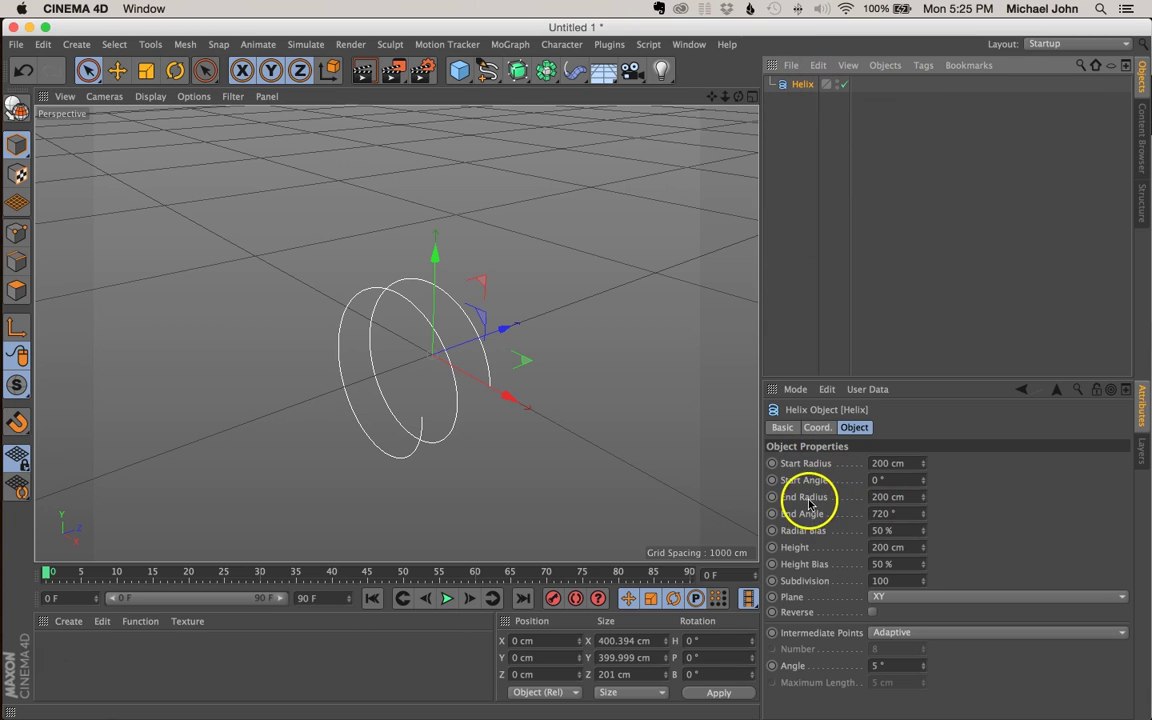
double_click(880, 463)
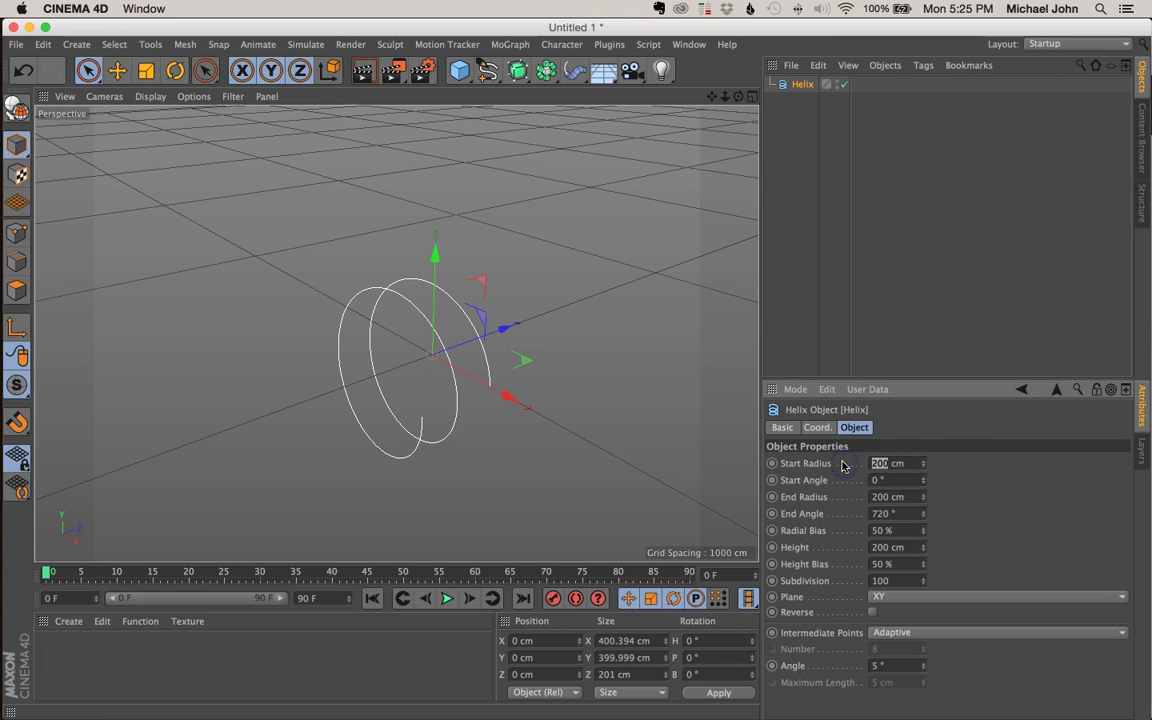
type("25")
left_click(880, 496)
double_click(880, 496)
type("25")
key("Tab")
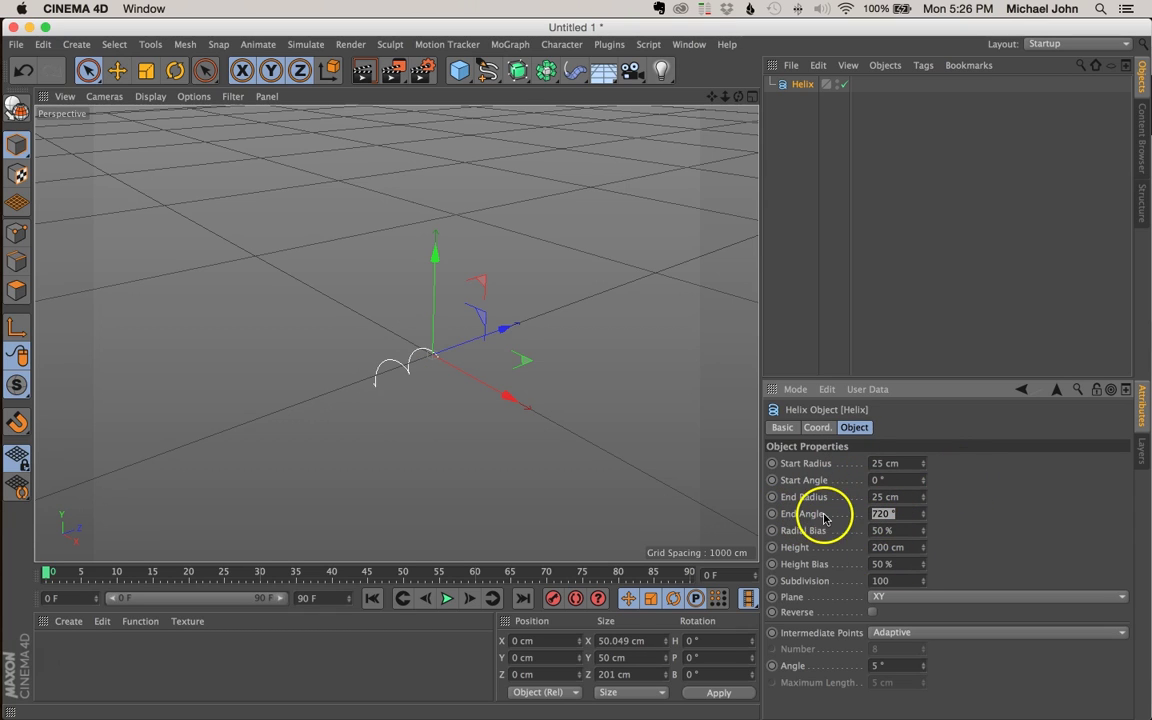
- Set the helix's end angle to 10000° and its height to 600 cm
left_click(887, 513)
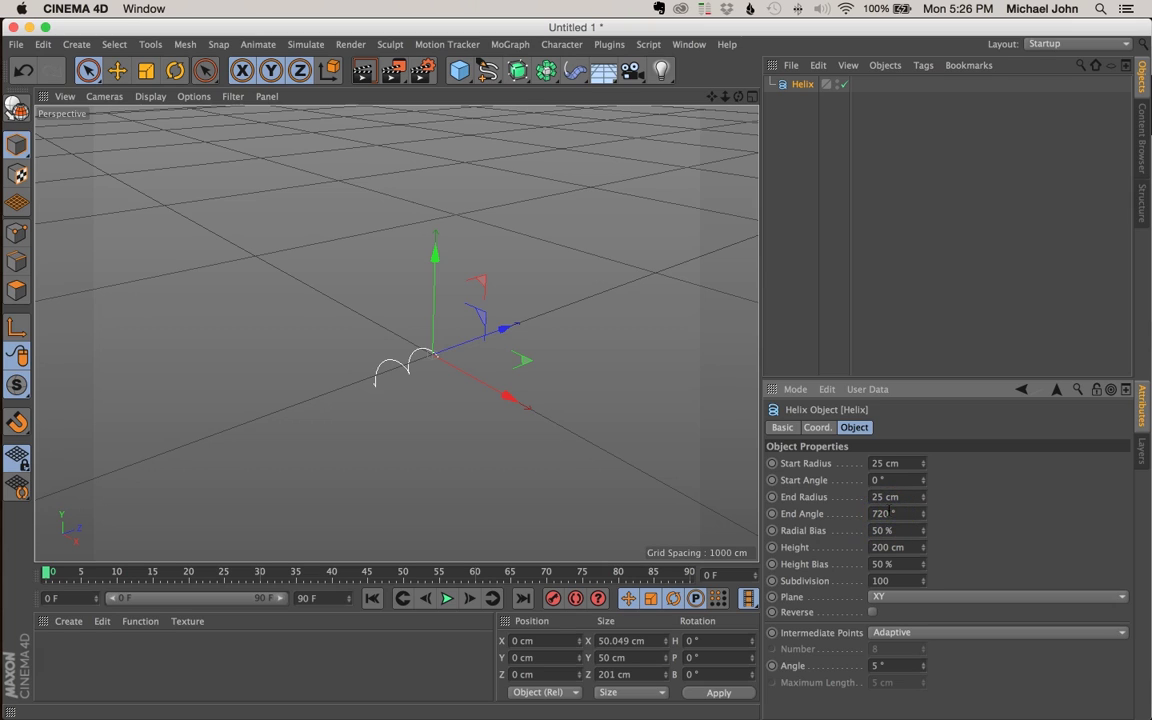
double_click(886, 513)
left_click(1031, 506)
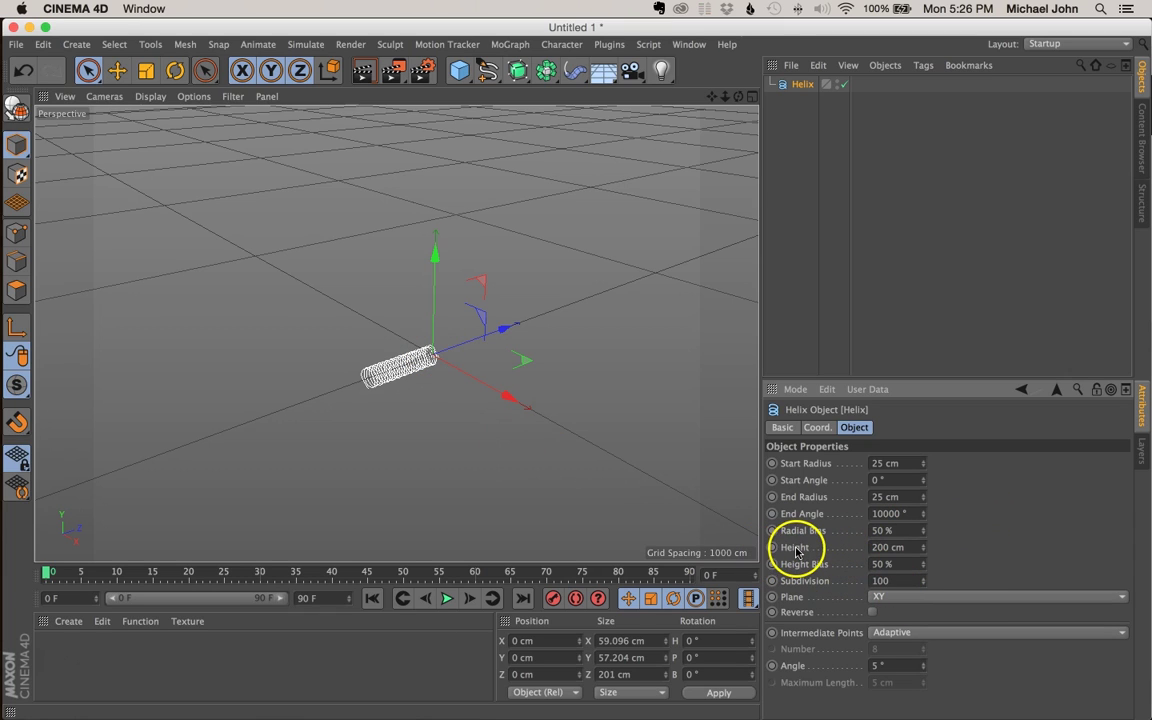
left_click(868, 547)
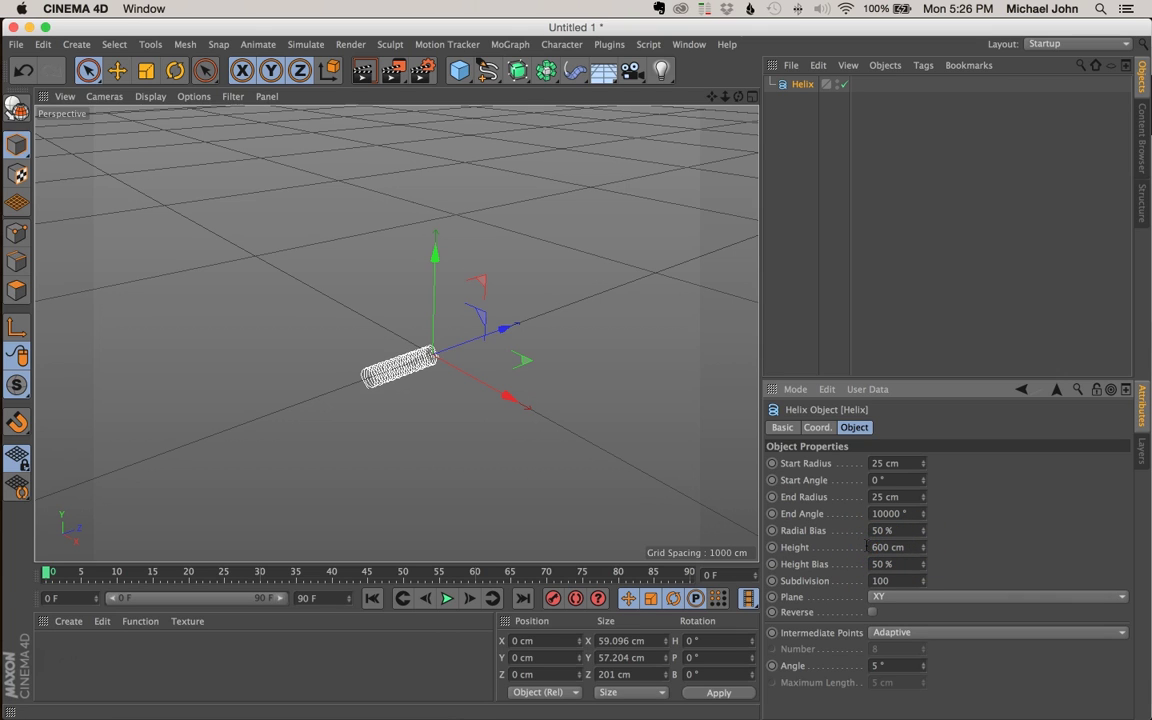
type("6")
key("Tab")
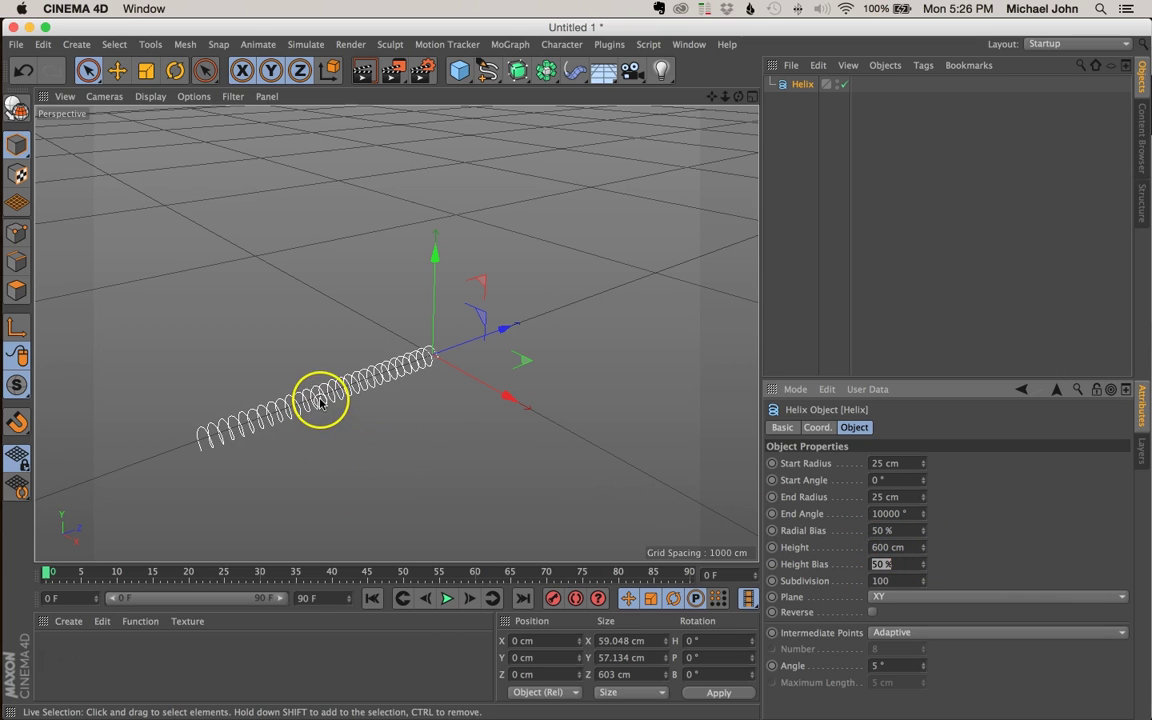
- Smooth the helix coils by setting the spline's subdivision to 200
scroll(320, 400, "up", 10)
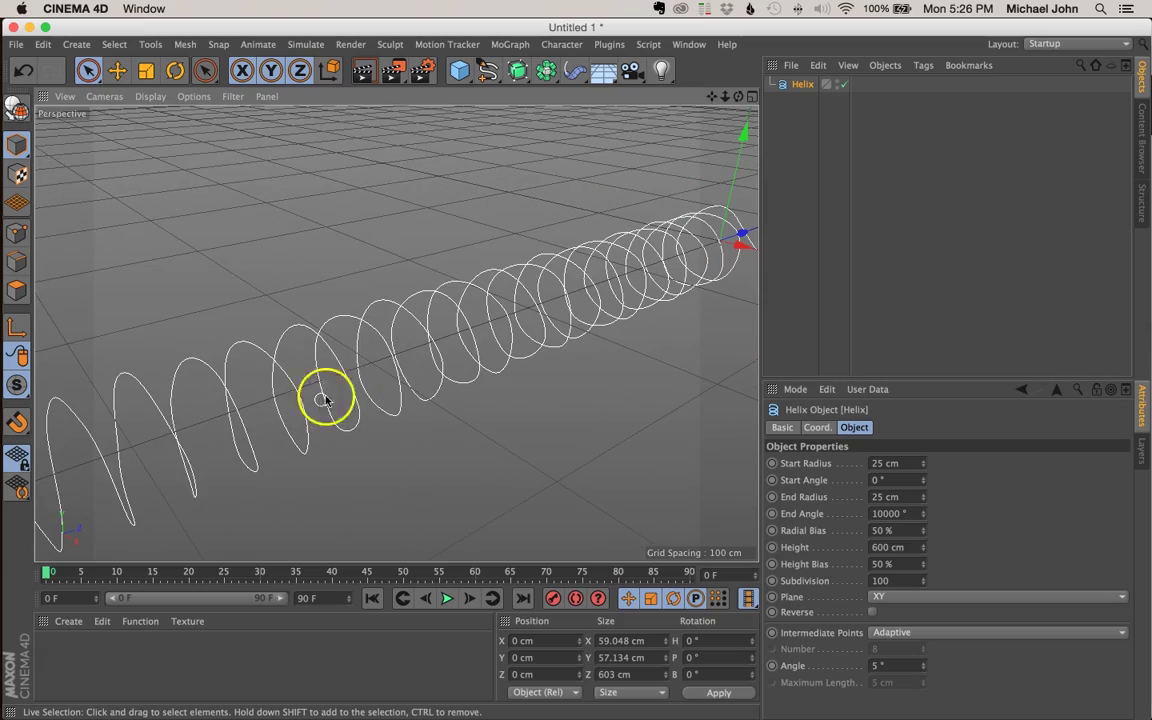
left_click_drag(324, 380, 411, 386, "alt")
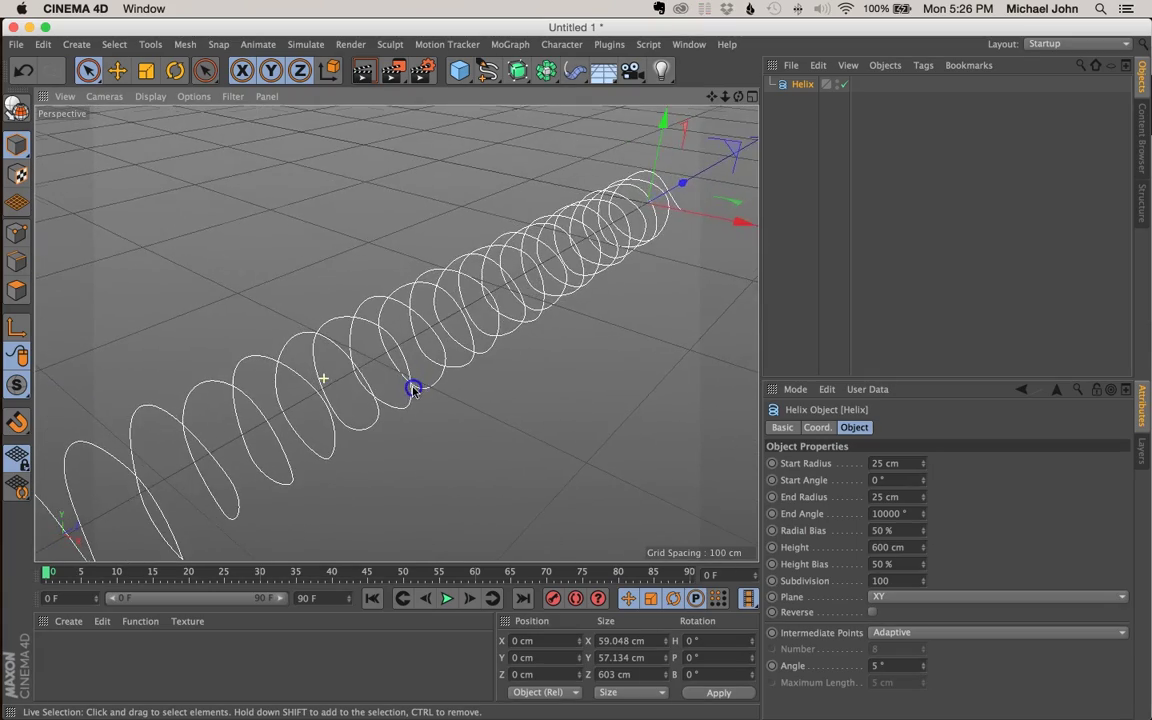
scroll(398, 387, "down", 2)
scroll(284, 425, "up", 2)
left_click_drag(285, 424, 332, 420, "alt")
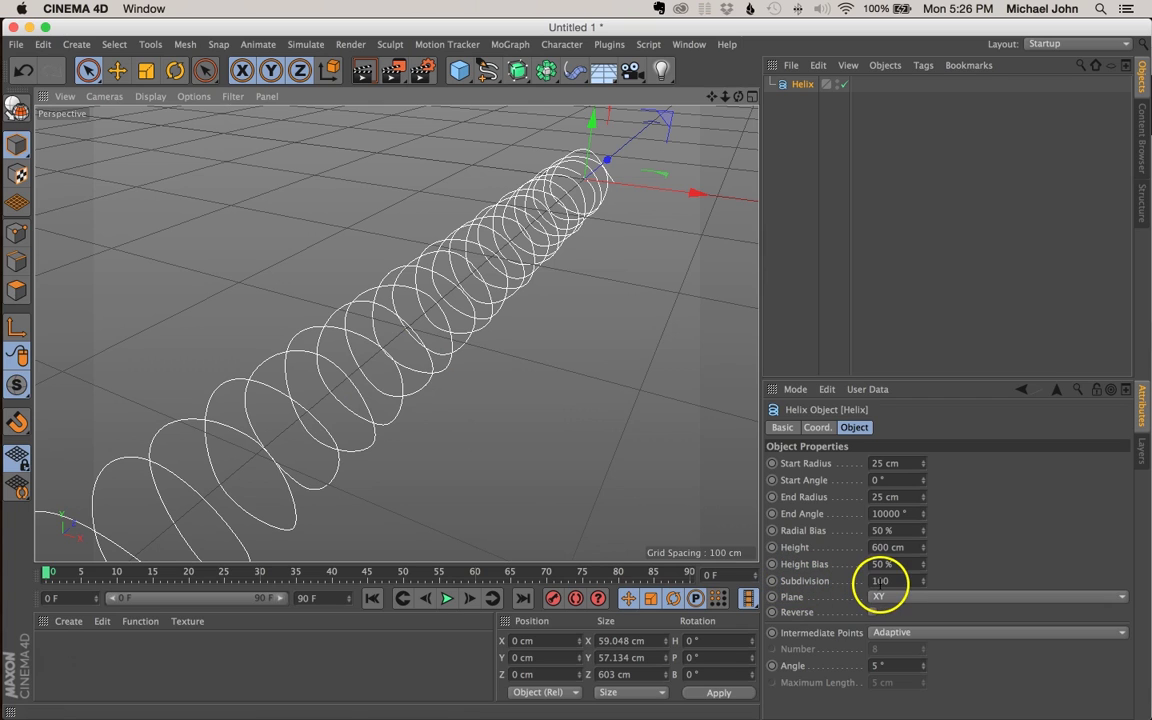
double_click(879, 580)
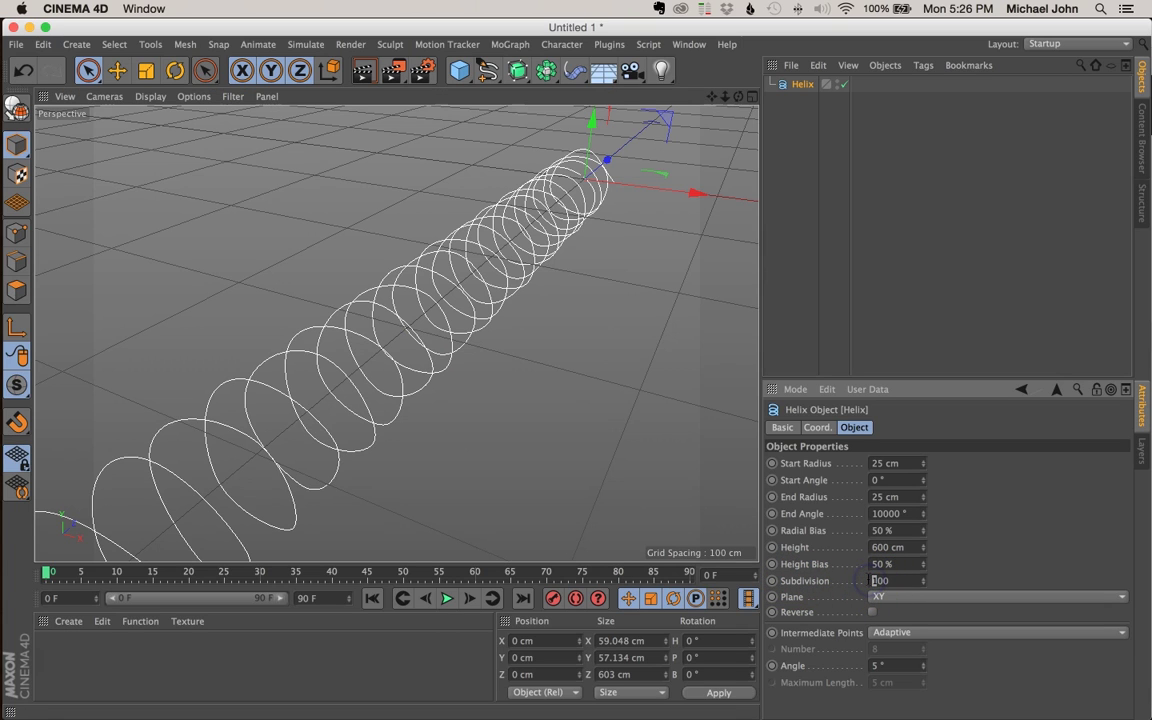
key("Return")
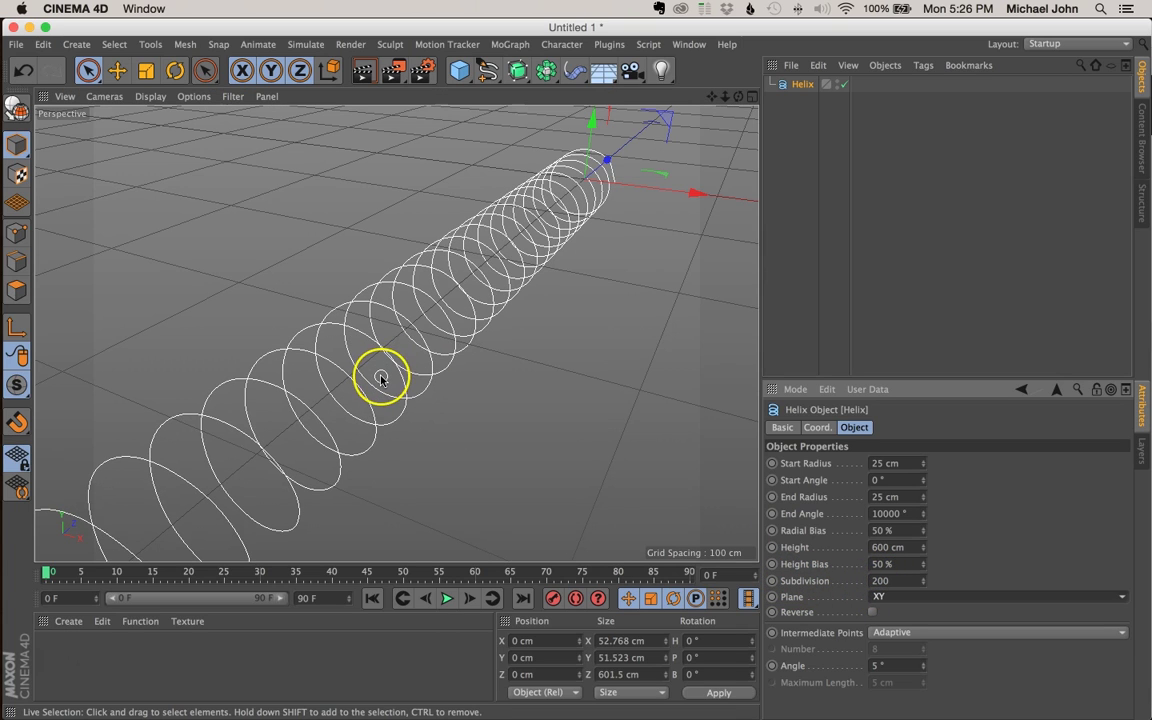
left_click_drag(381, 378, 361, 375, "alt")
scroll(381, 378, "down", 5)
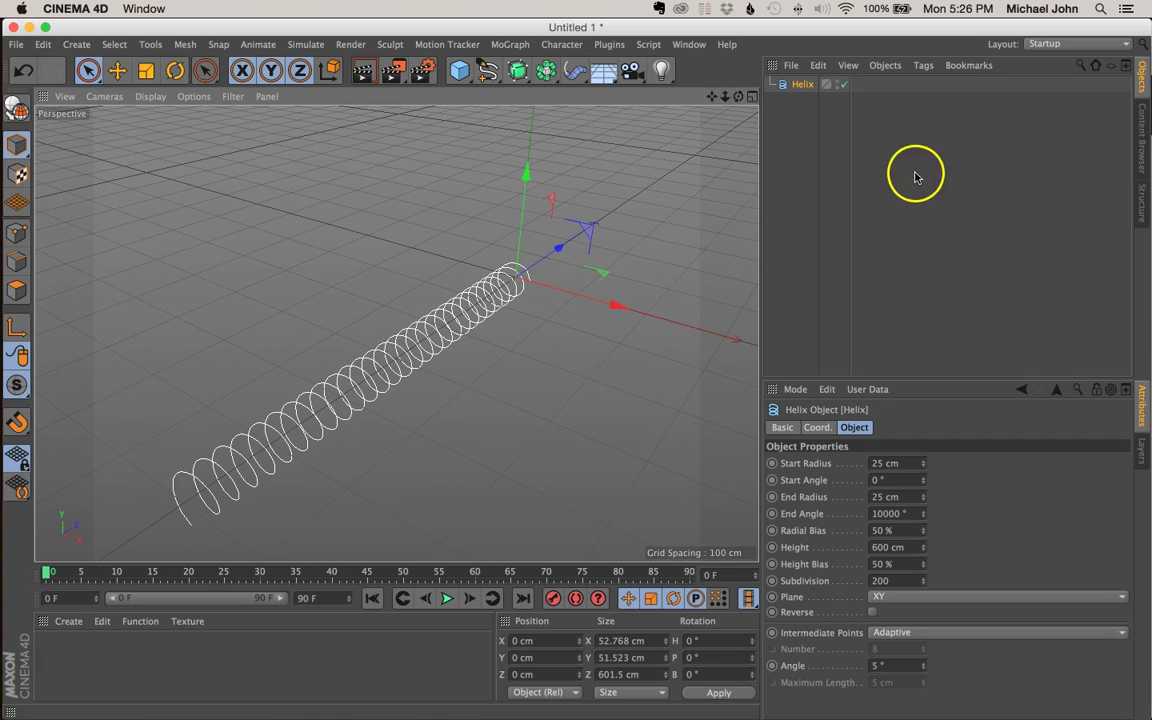
- Deselect the helix and add a Circle spline as the cable's cross-section profile
left_click(794, 171)
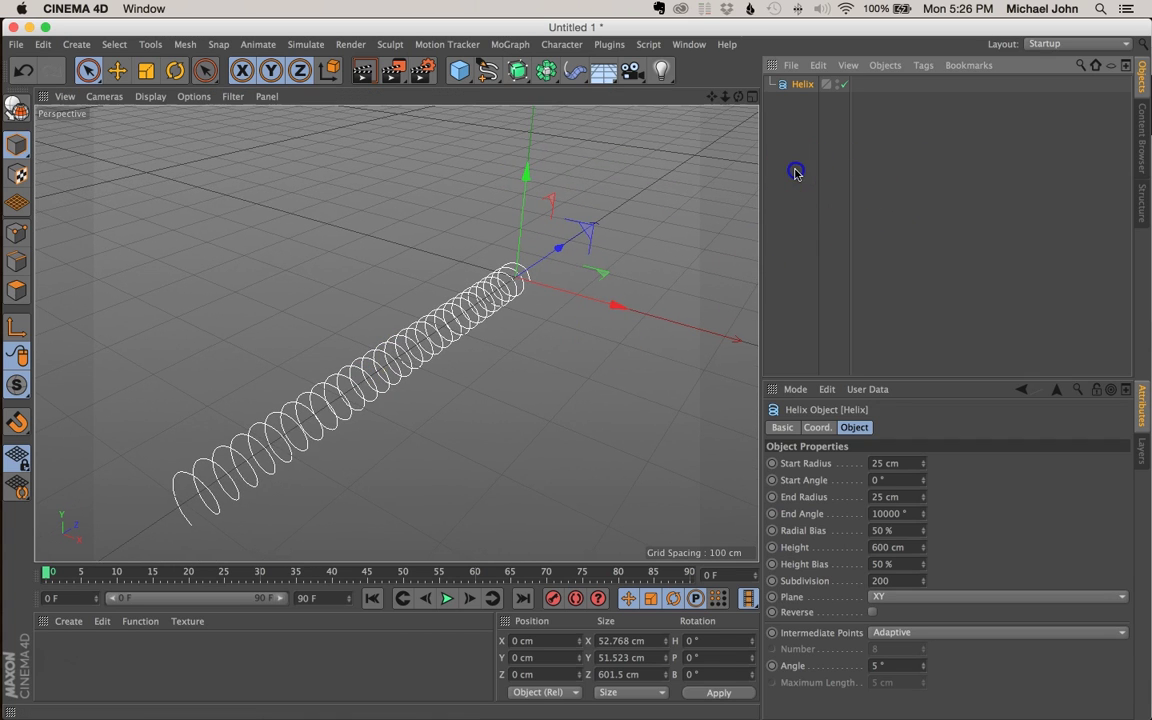
left_click(487, 71)
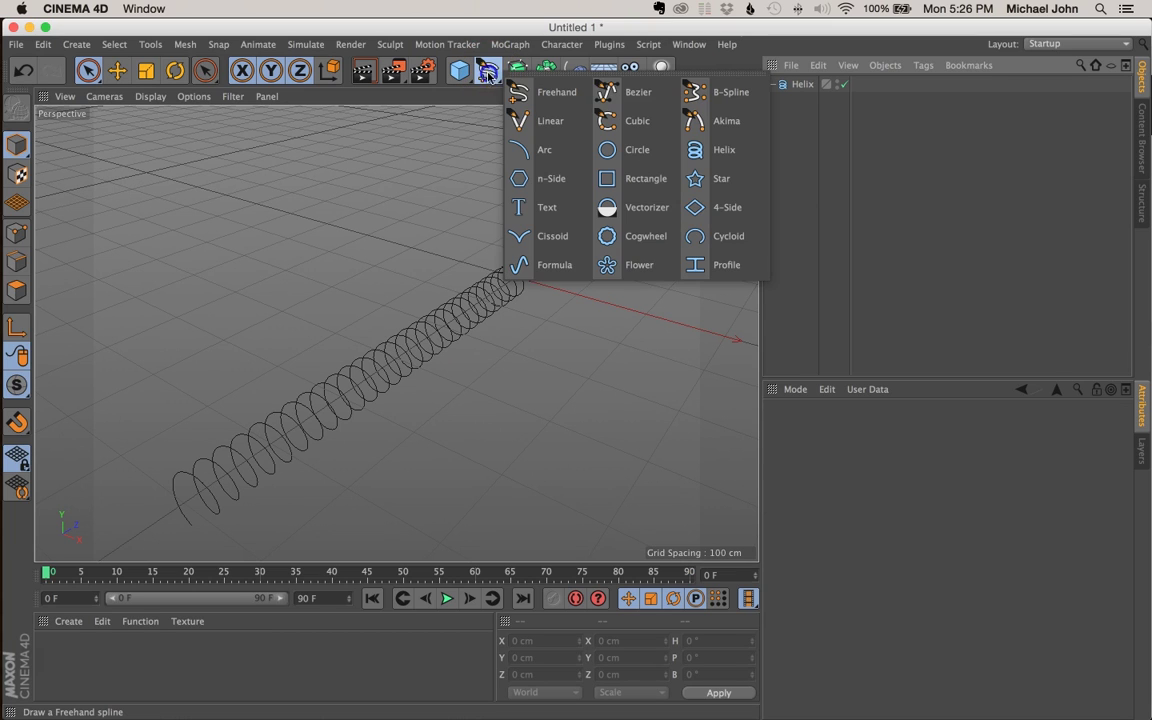
left_click(655, 155)
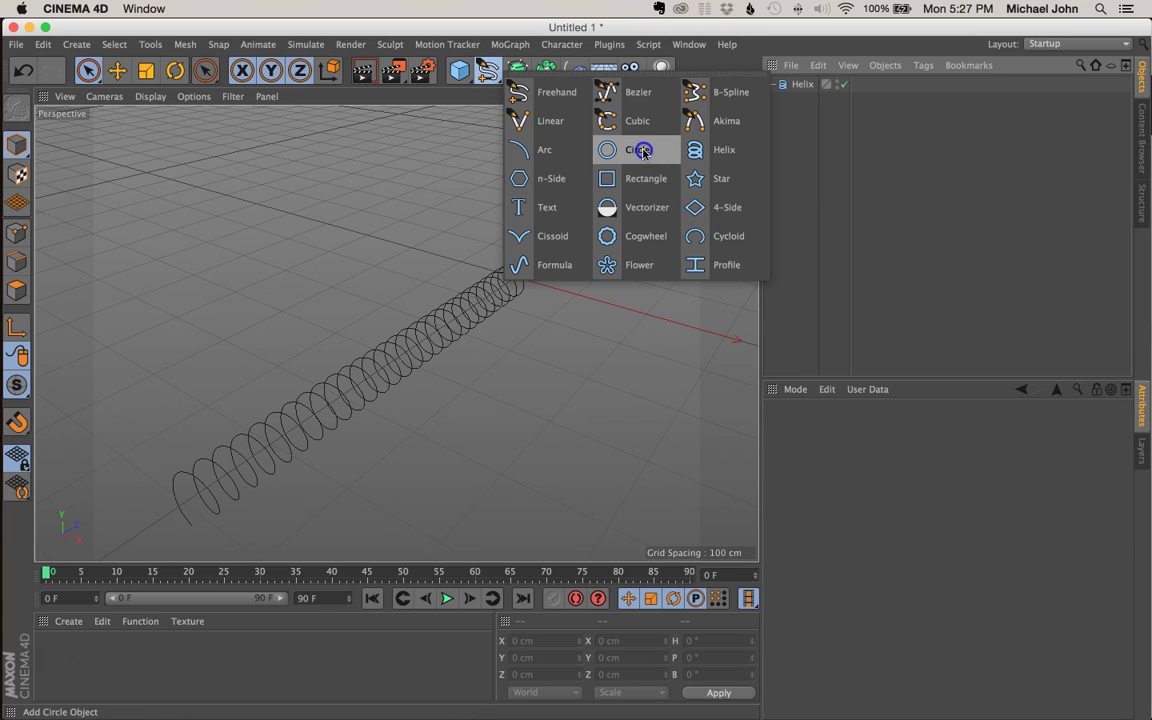
left_click(478, 314)
left_click_drag(478, 314, 507, 297, "alt")
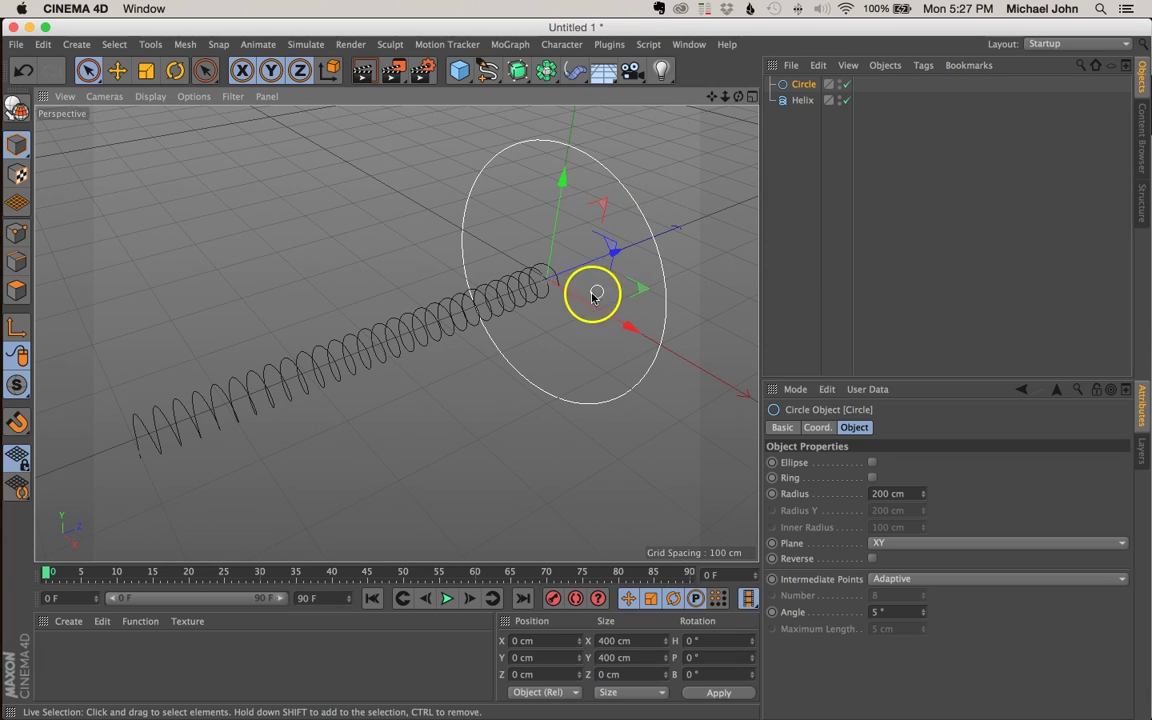
- Set the radius of the circle spline to 10 cm
left_click(806, 86)
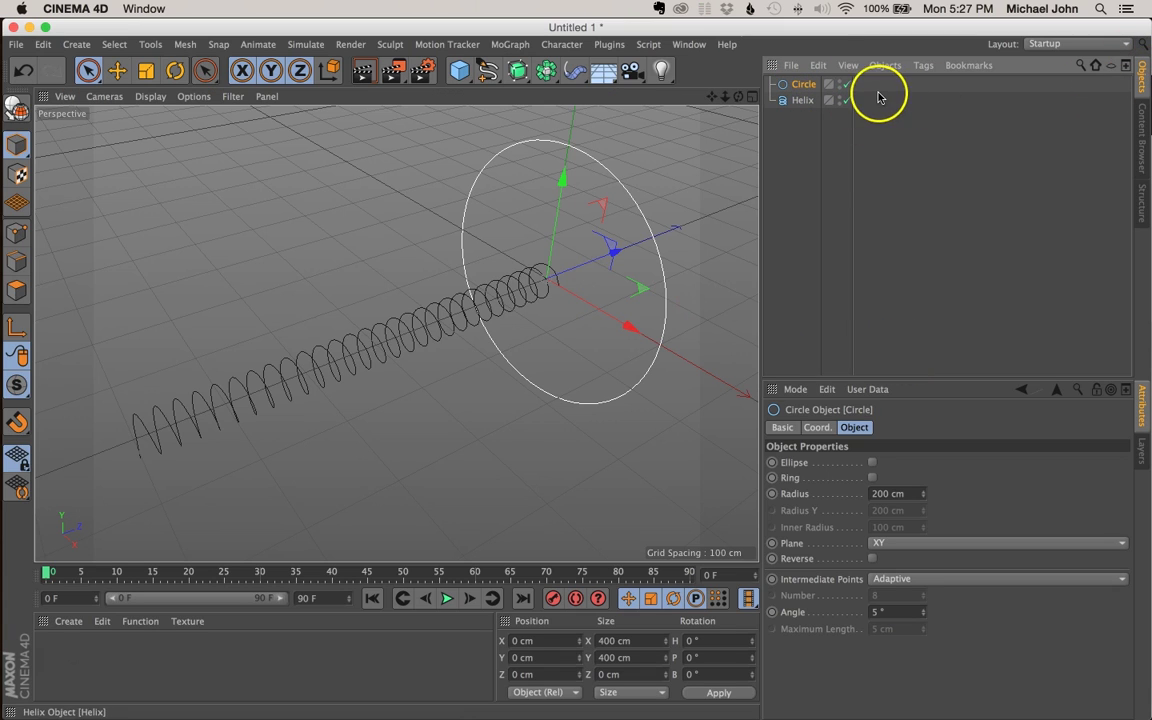
double_click(880, 493)
left_click(888, 493)
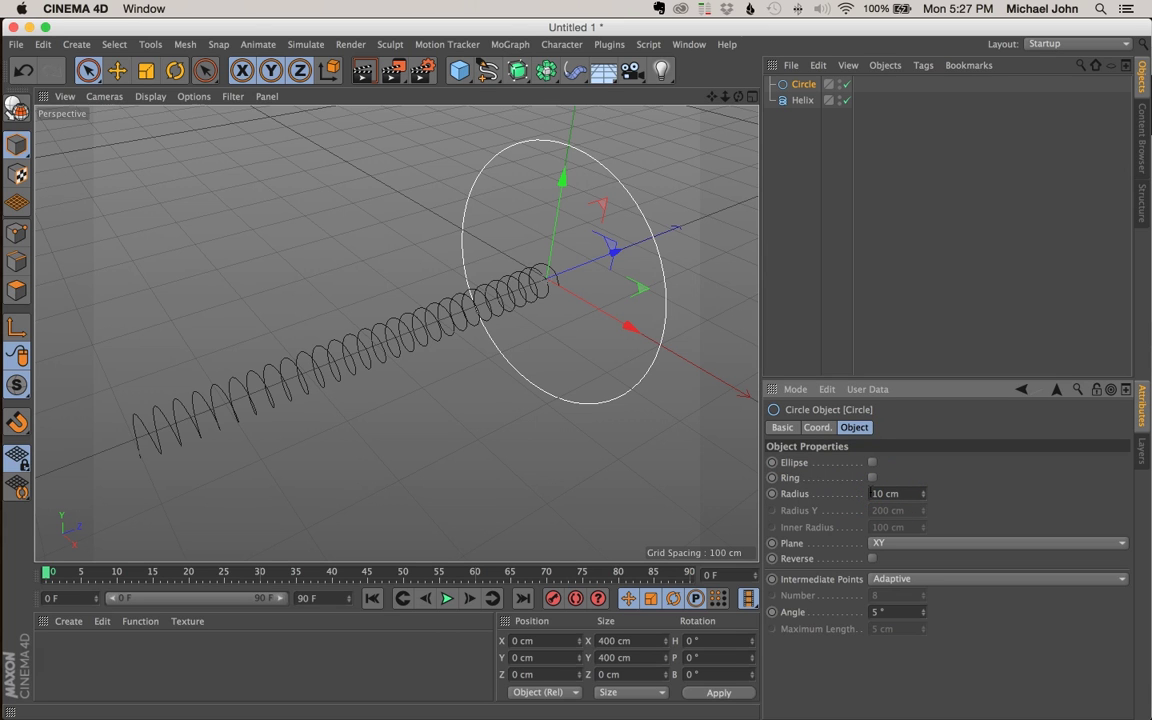
type("10")
key("Return")
left_click(864, 149)
left_click(496, 275)
left_click_drag(520, 305, 735, 183, "alt")
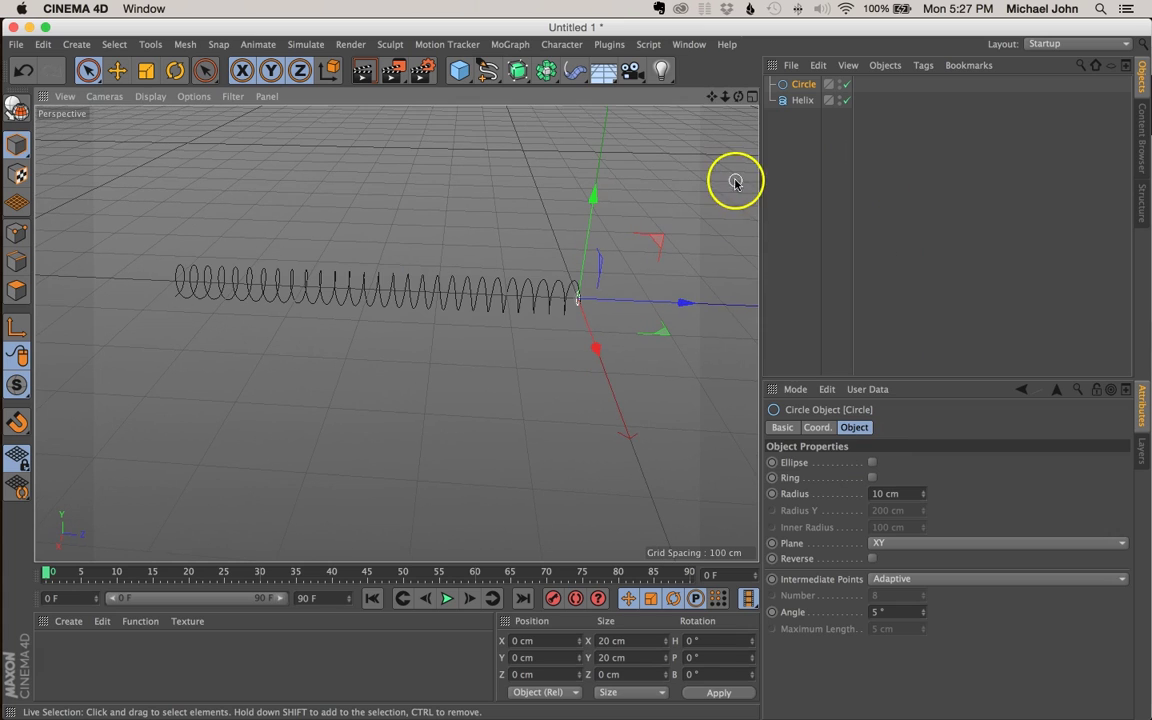
- Clear the selection and add a Sweep generator to the scene
left_click(795, 158)
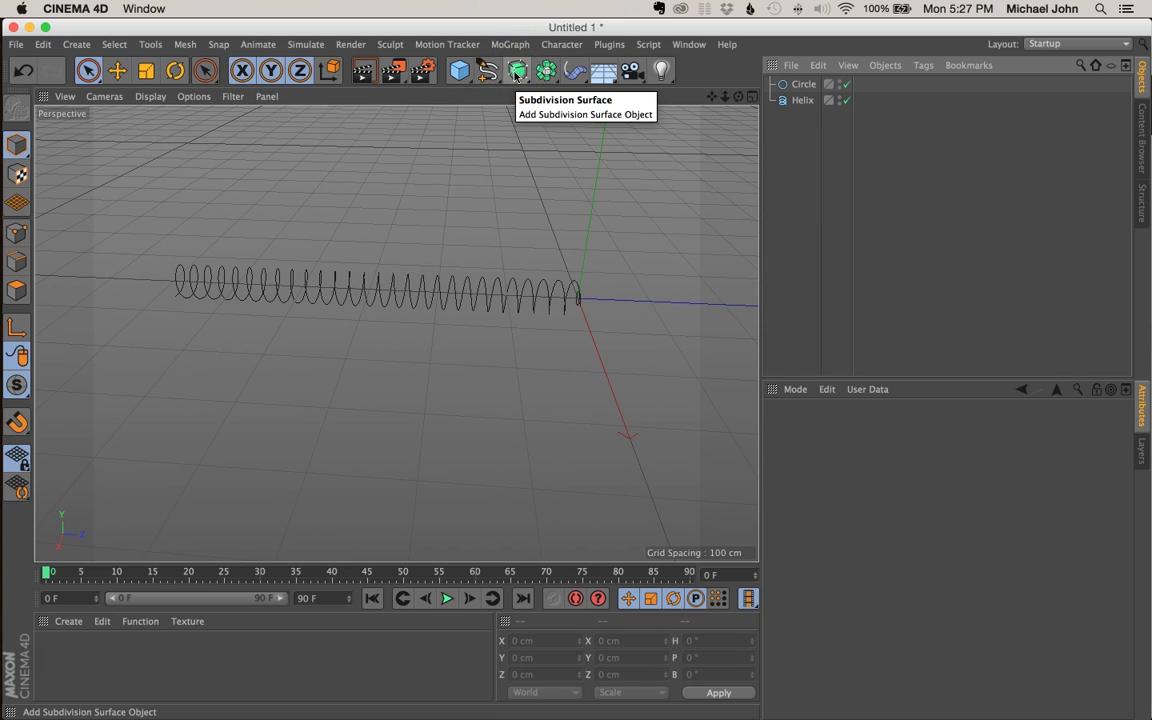
left_click(516, 75)
left_click_drag(516, 75, 589, 152)
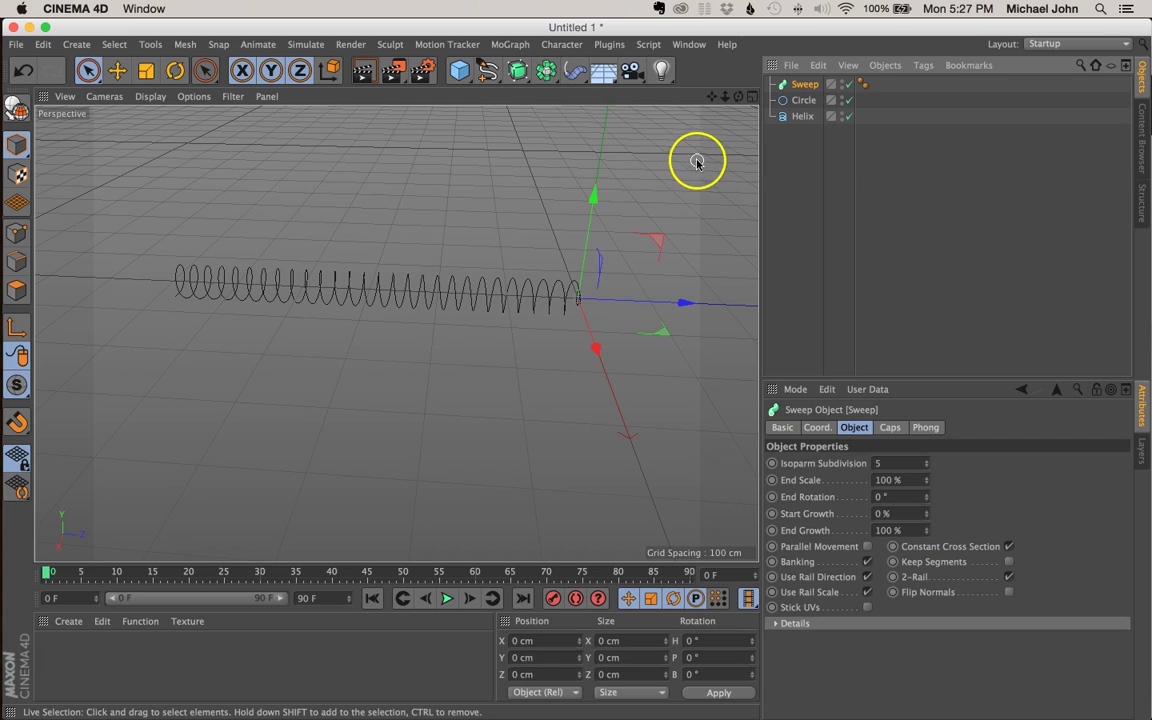
- Nest the Circle and Helix together as children of the Sweep, keeping the circle above the helix
left_click(807, 144)
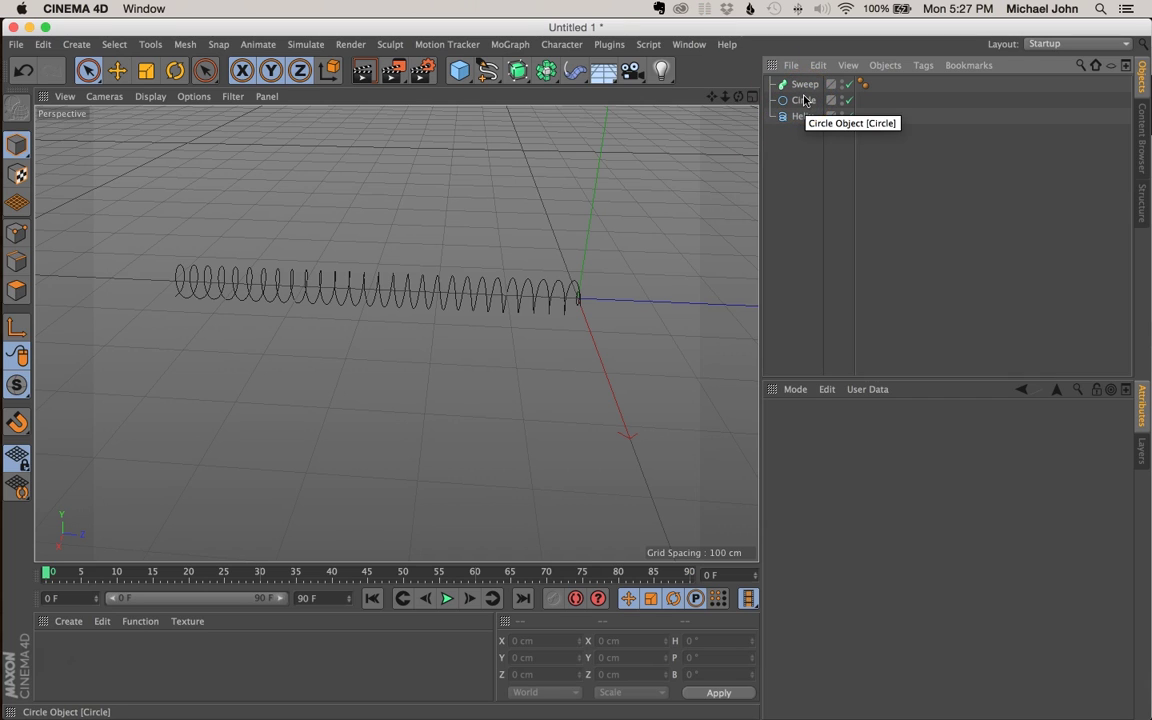
left_click(805, 101)
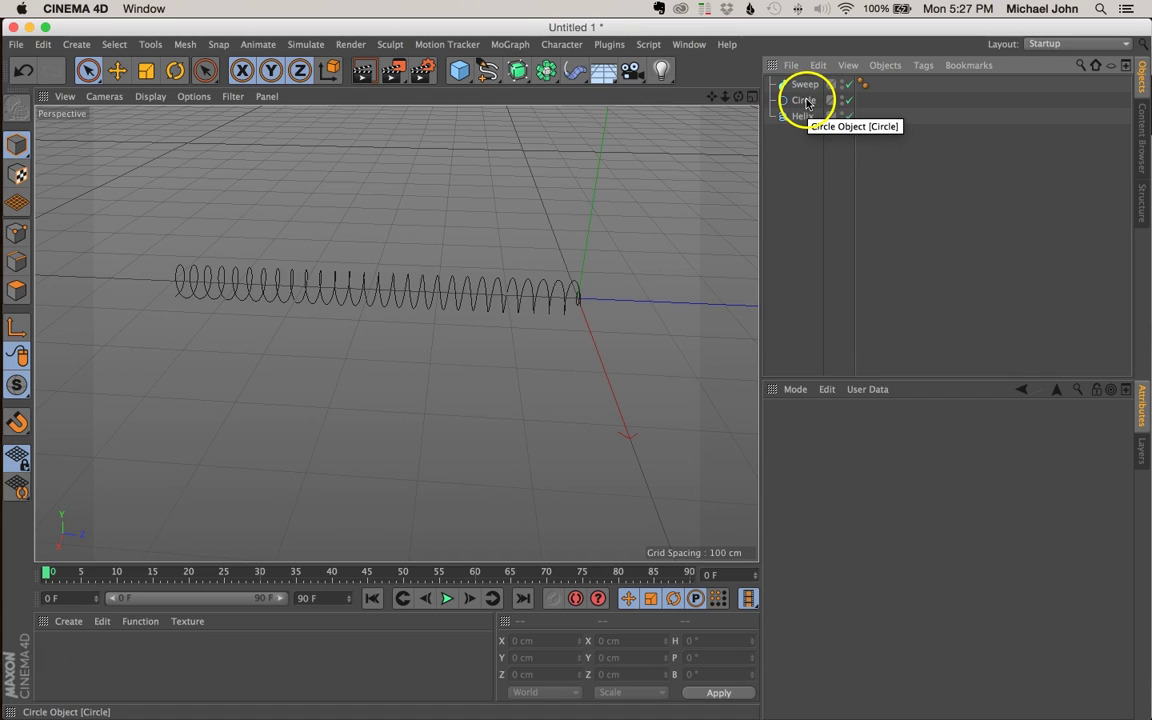
left_click(803, 117, "shift")
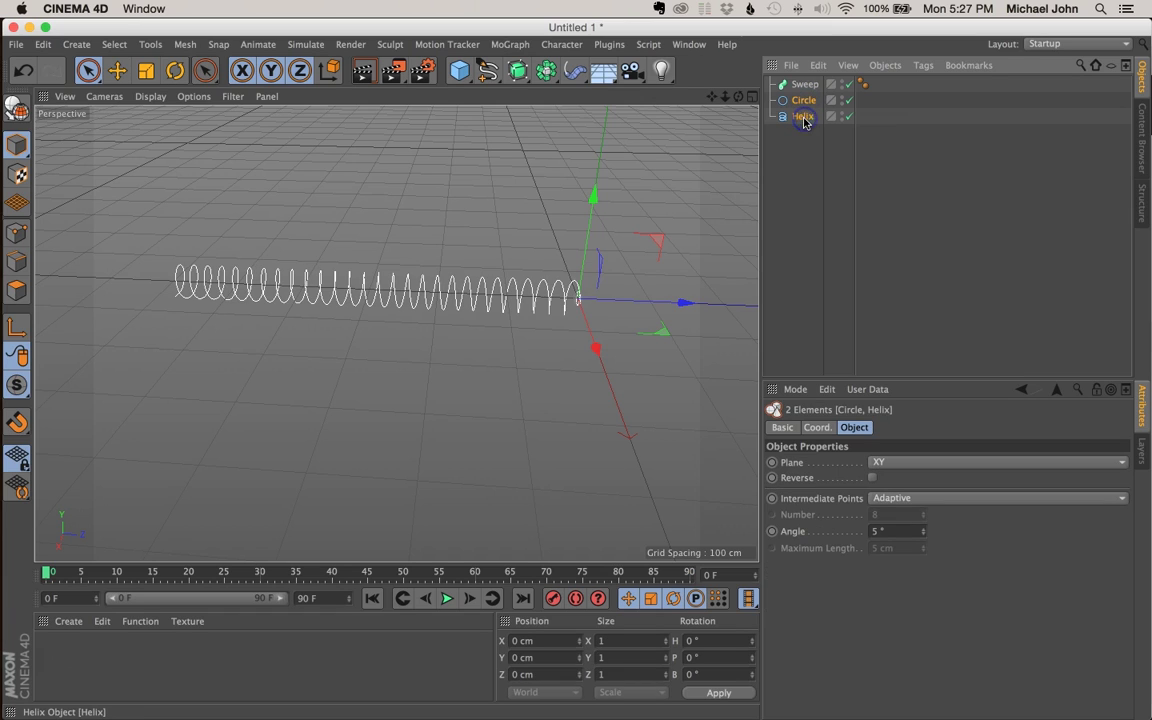
left_click(805, 103)
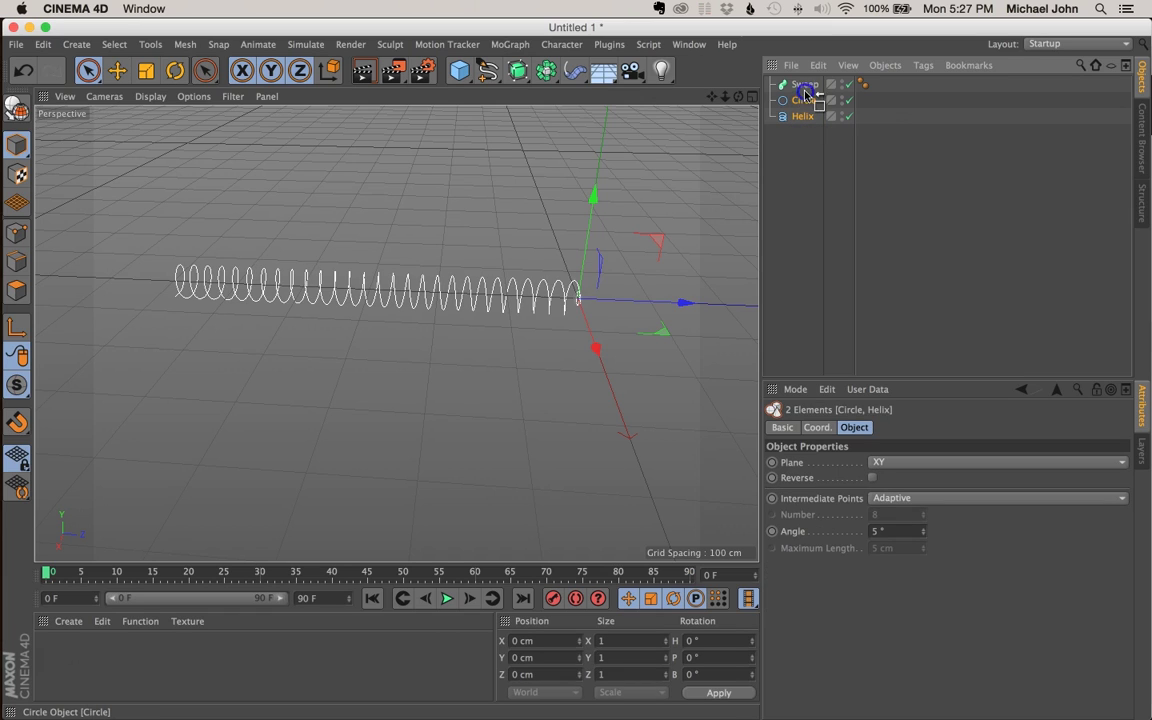
left_click_drag(806, 88, 795, 92)
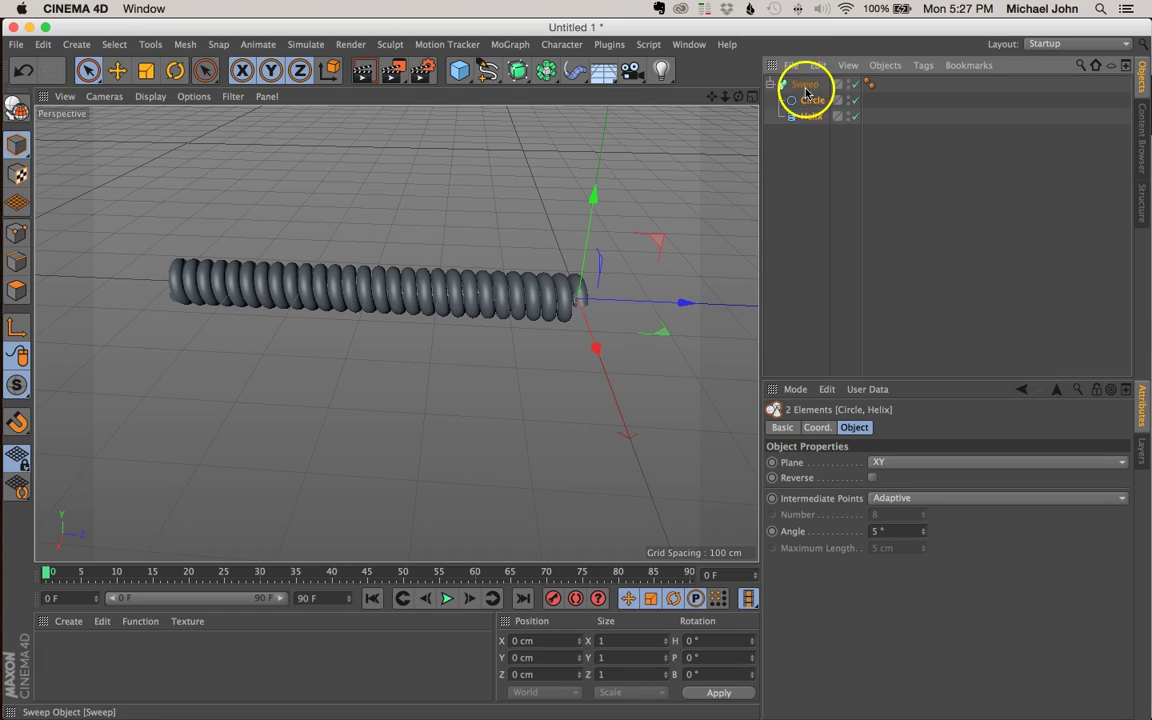
- Change the viewport from the single perspective view to the four-view layout
left_click_drag(443, 292, 530, 330, "alt")
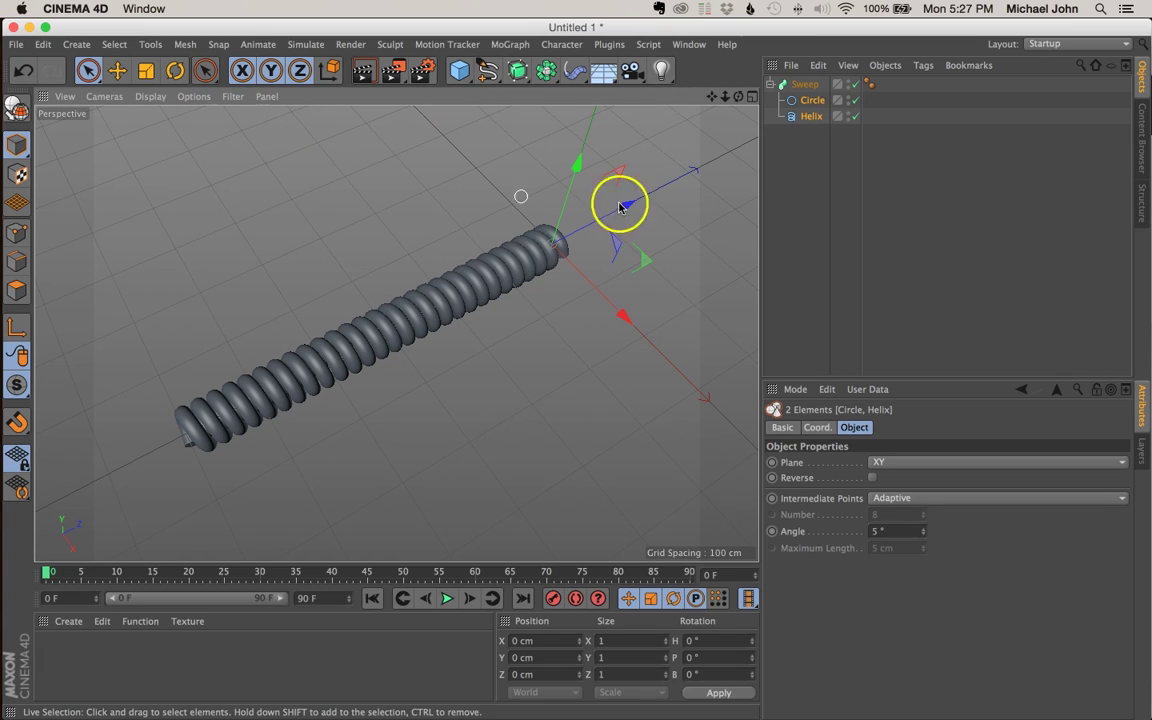
left_click(751, 102)
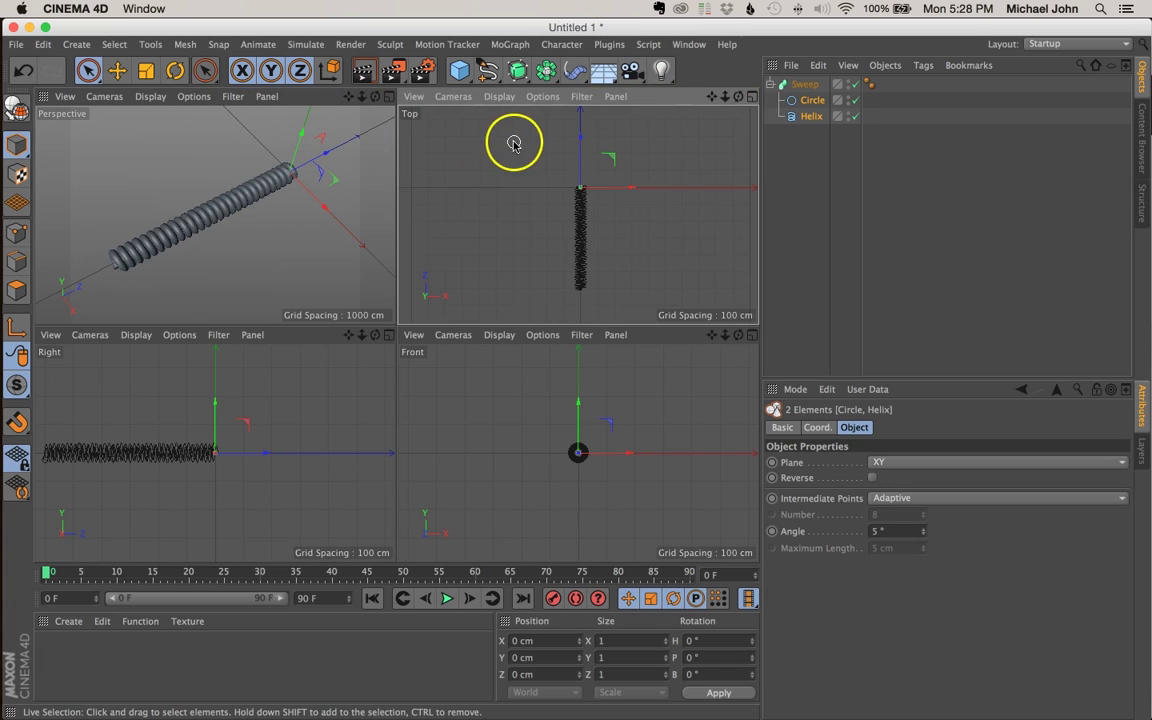
- In a full-size Top view, draw a four-point zigzag Linear spline beside the coil, running roughly along its length
left_click(751, 97)
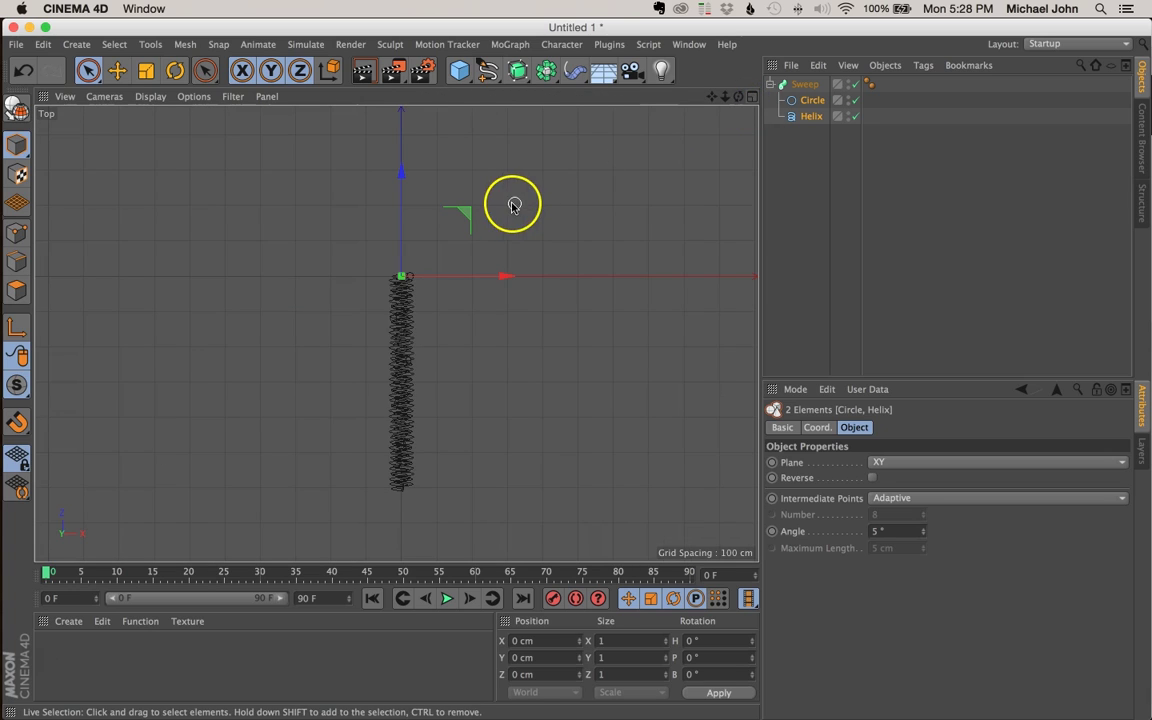
left_click(486, 66)
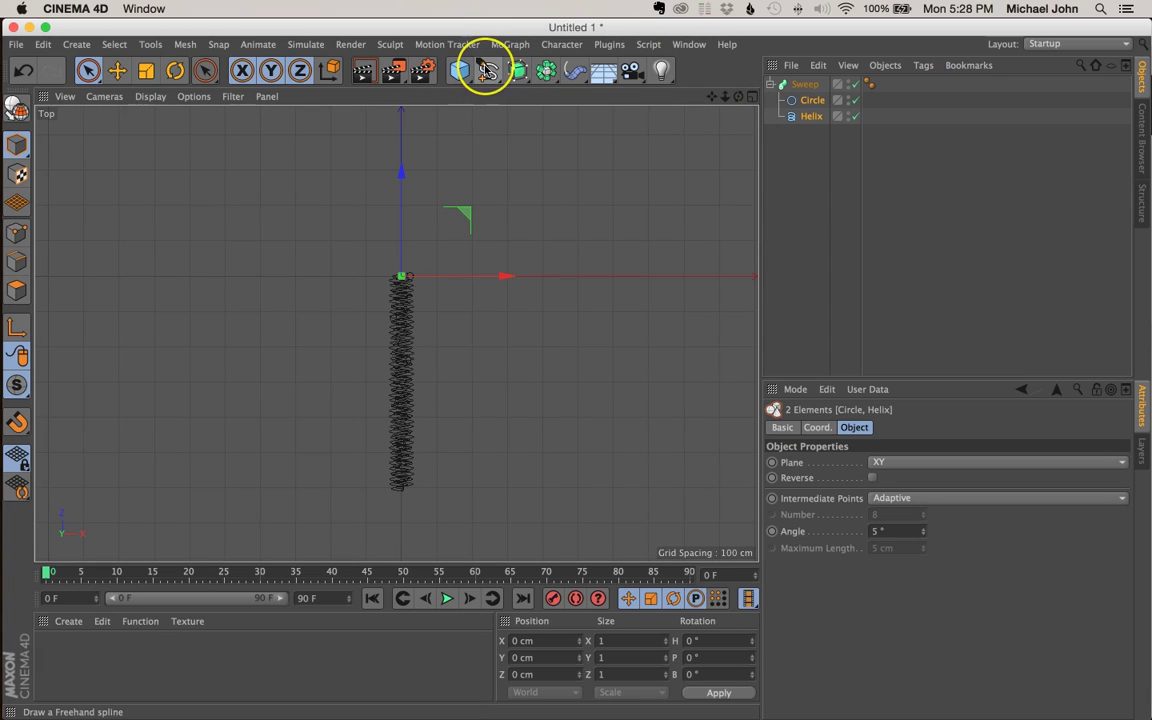
left_click_drag(487, 70, 549, 122)
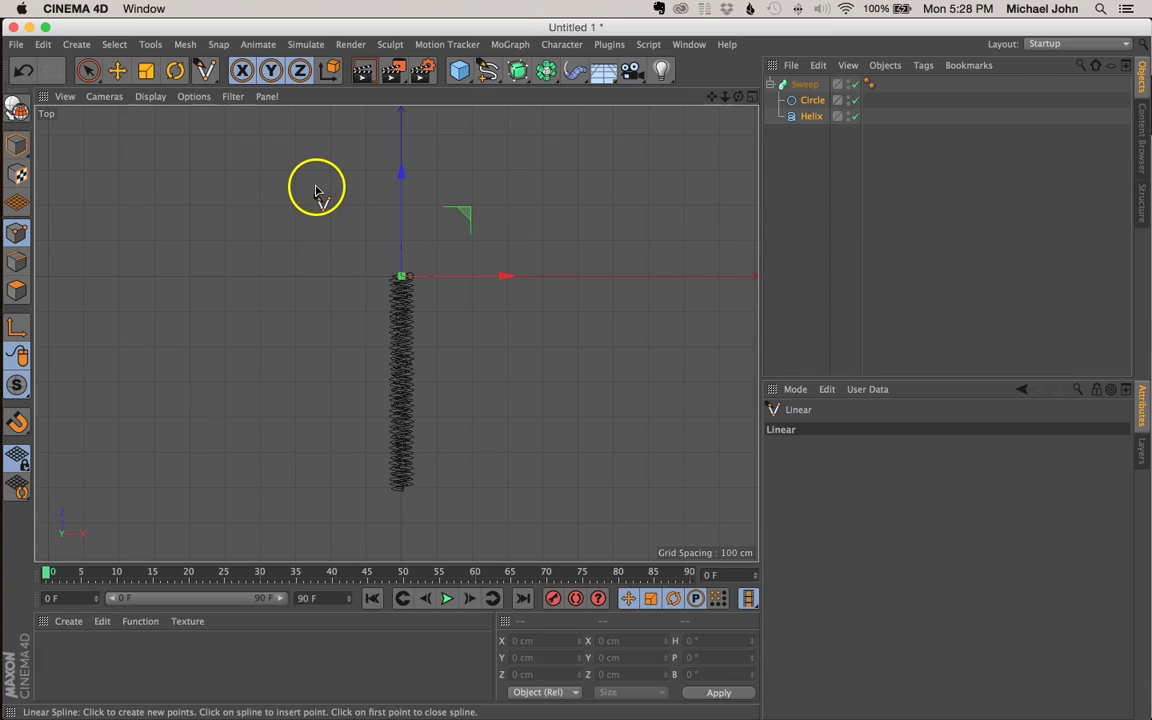
left_click(519, 254)
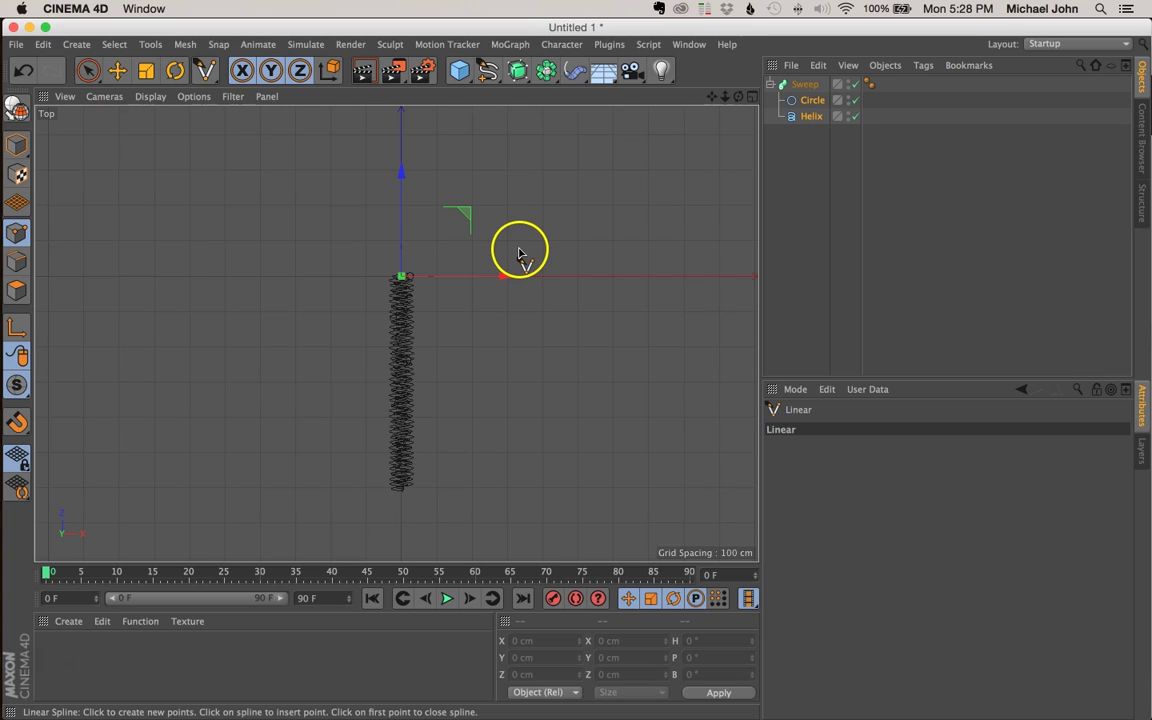
mouse_move(521, 254)
left_mouse_down()
mouse_move(500, 246)
mouse_move(514, 252)
left_mouse_up()
left_click(437, 338)
left_click(501, 428)
left_click_drag(448, 498, 437, 508)
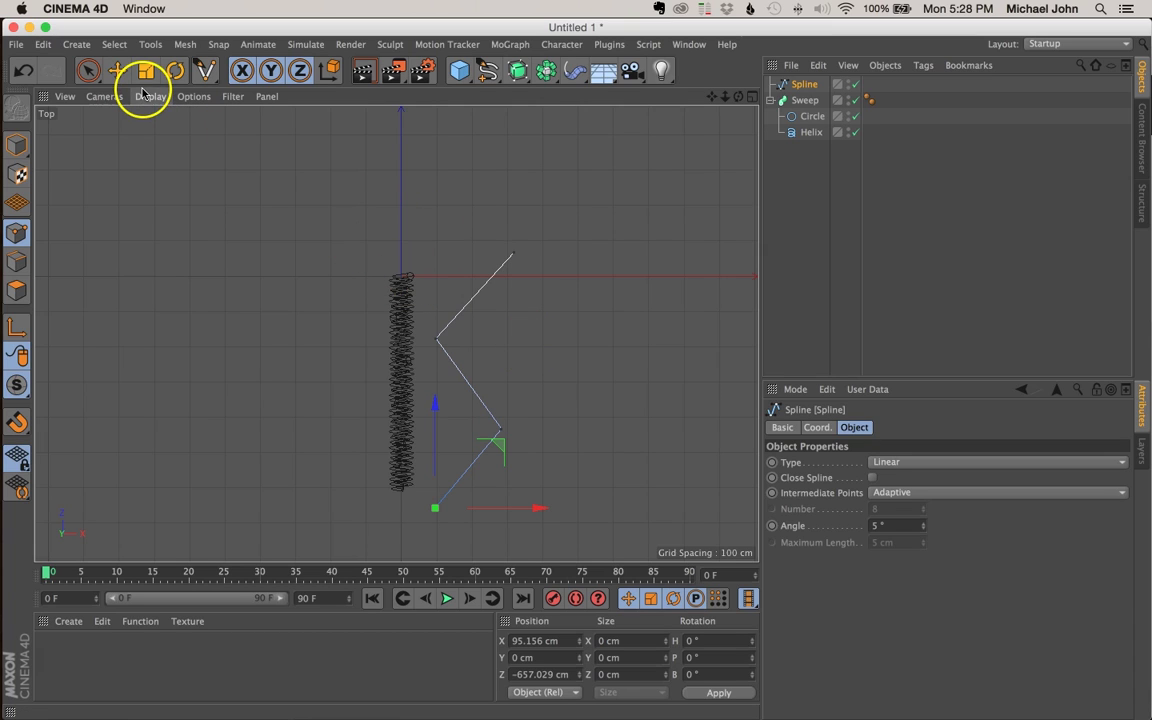
- Nudge the zigzag's upper end point slightly along Z and move its second point to about X 104 cm, Z -184 cm
left_click(89, 71)
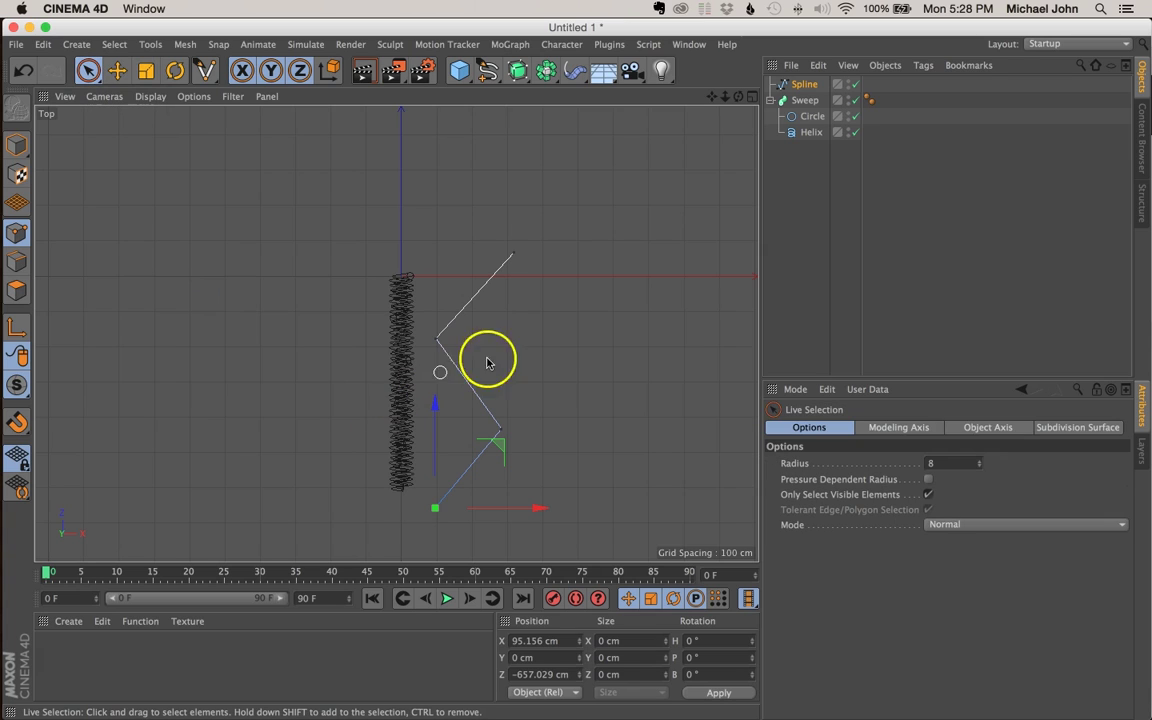
left_click(557, 268)
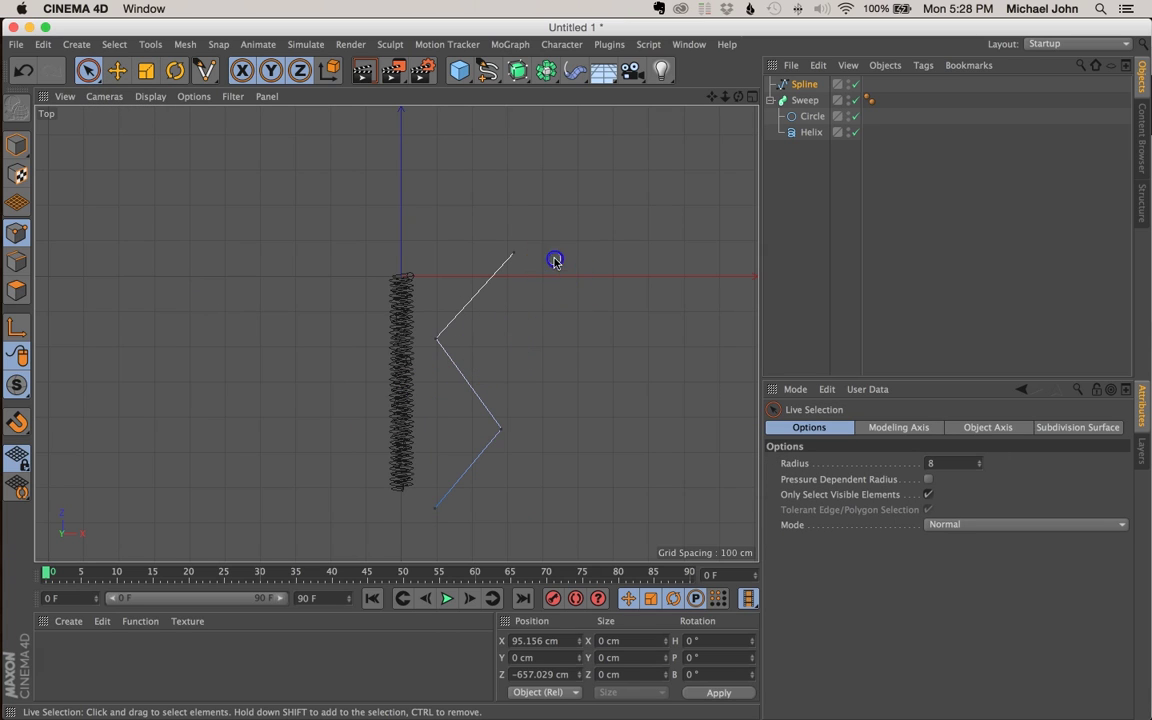
left_click(516, 256)
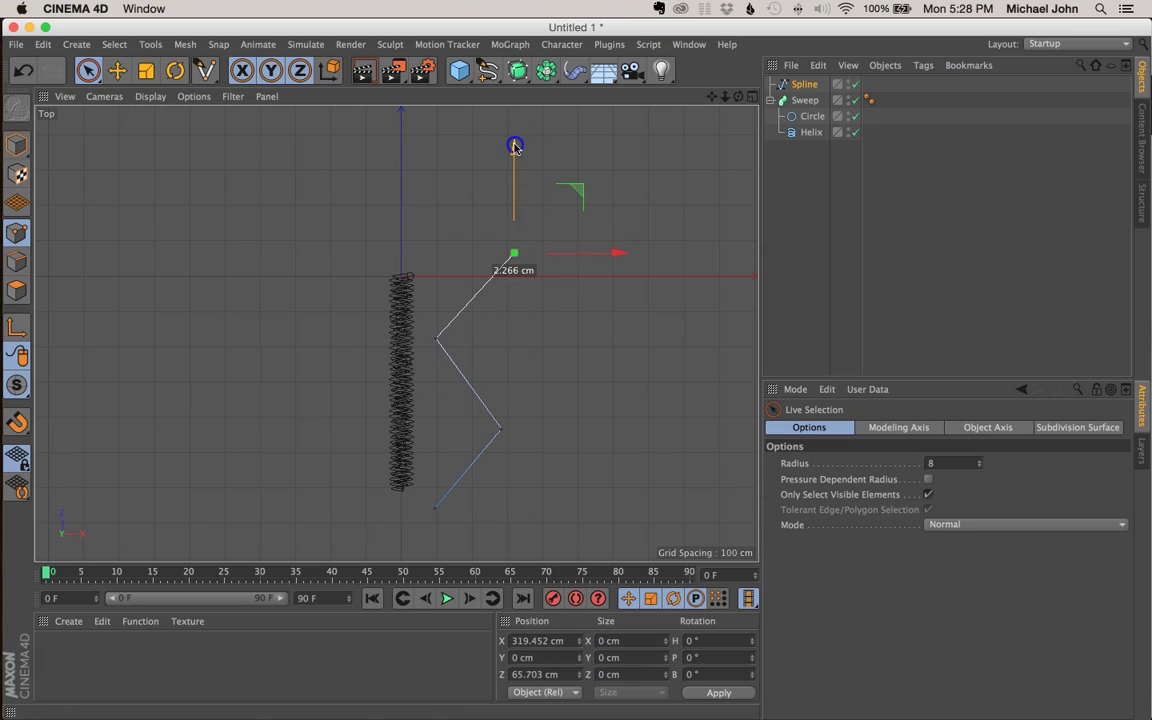
left_click(484, 357)
left_click(433, 338)
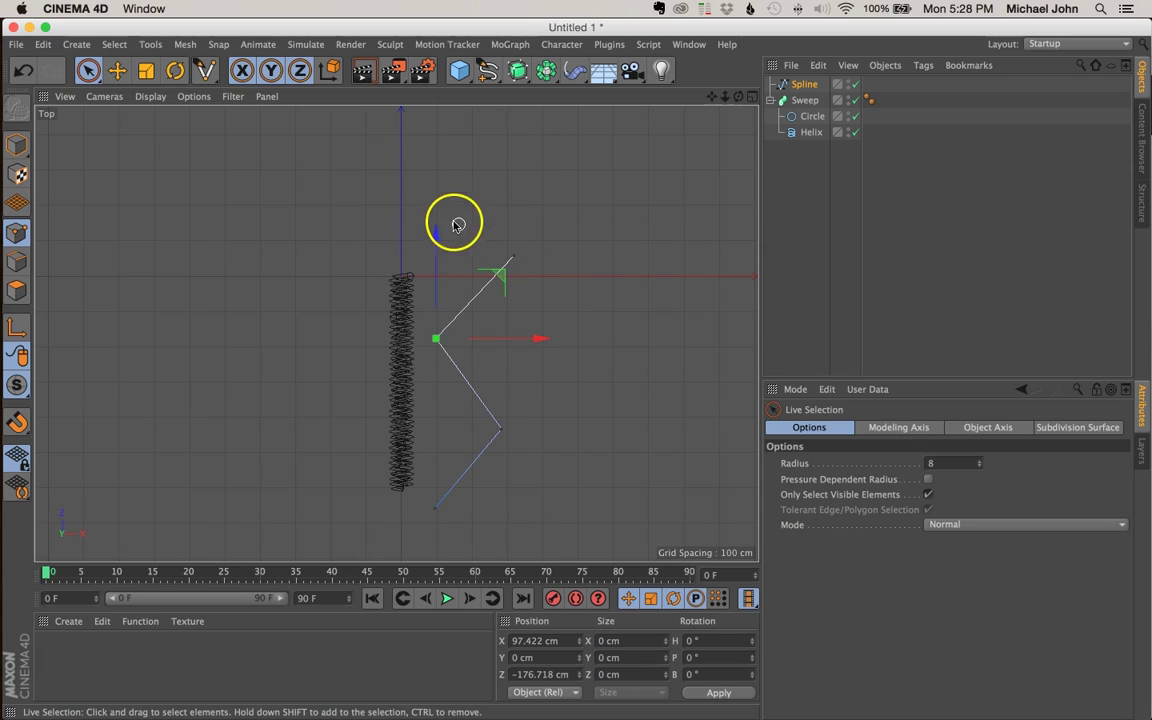
mouse_move(437, 231)
left_mouse_down()
mouse_move(437, 221)
mouse_move(437, 234)
left_mouse_up()
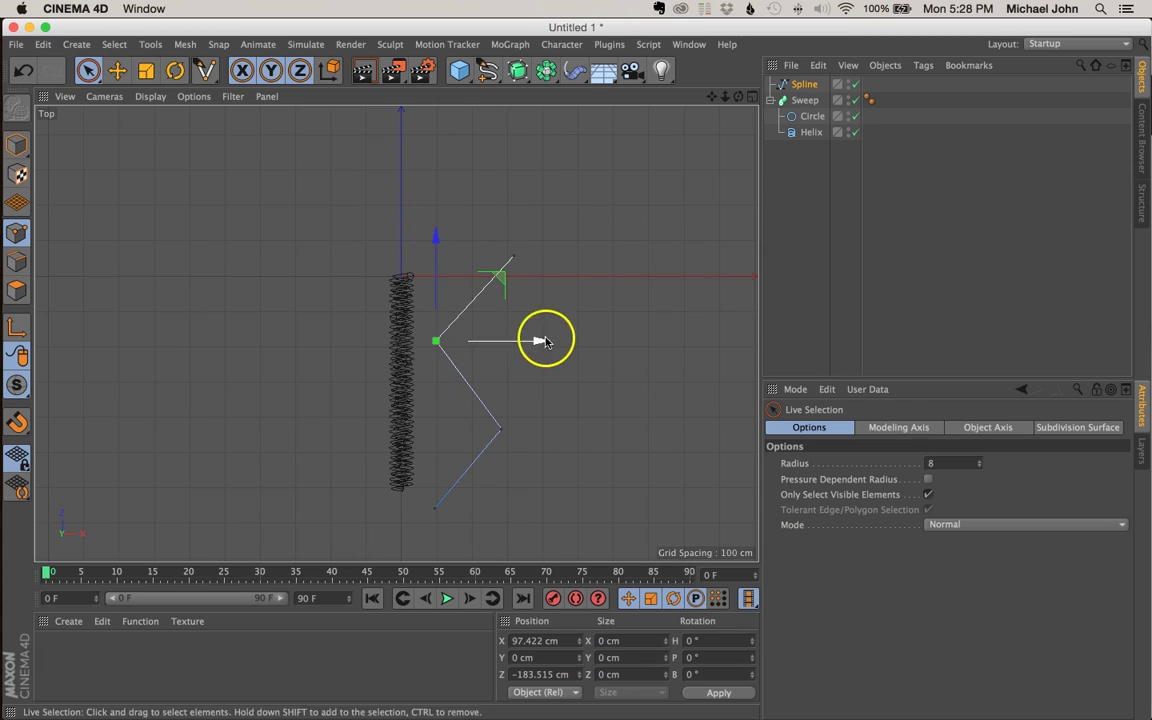
left_click_drag(544, 343, 546, 343)
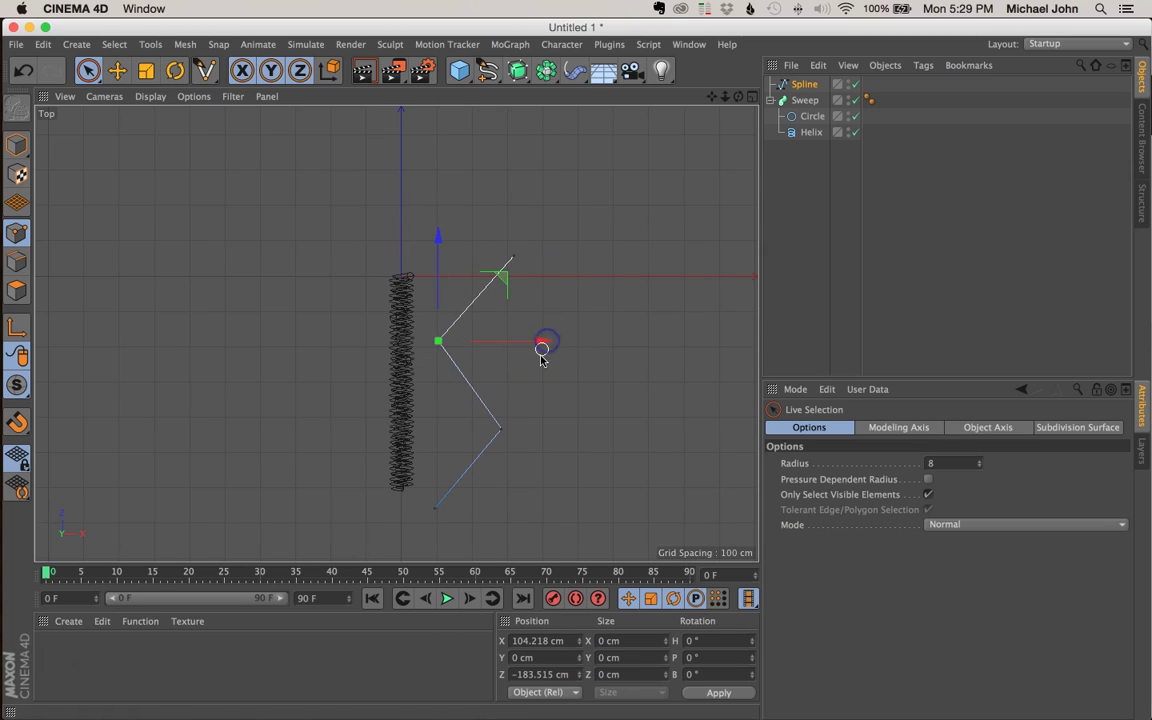
- Shift the zigzag's third point about 36 cm and its lower end point about 18 cm along X to even out the shape
left_click(501, 429)
left_click_drag(604, 430, 610, 429)
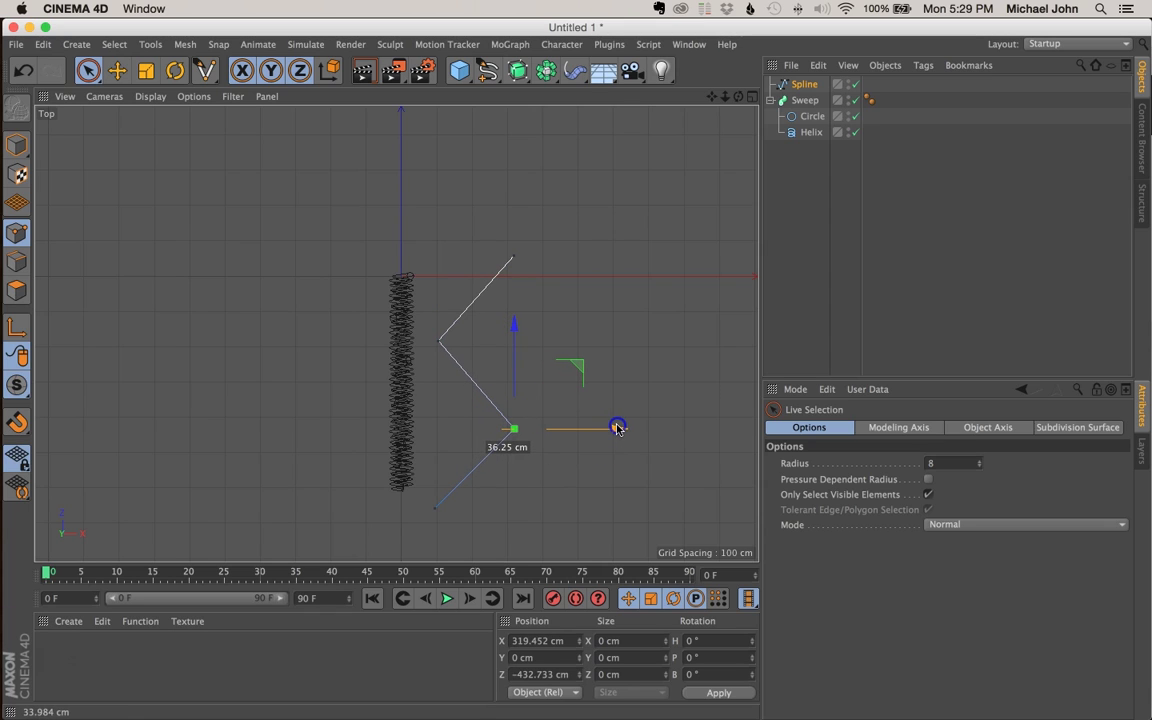
left_click(433, 507)
left_click_drag(520, 507, 545, 508)
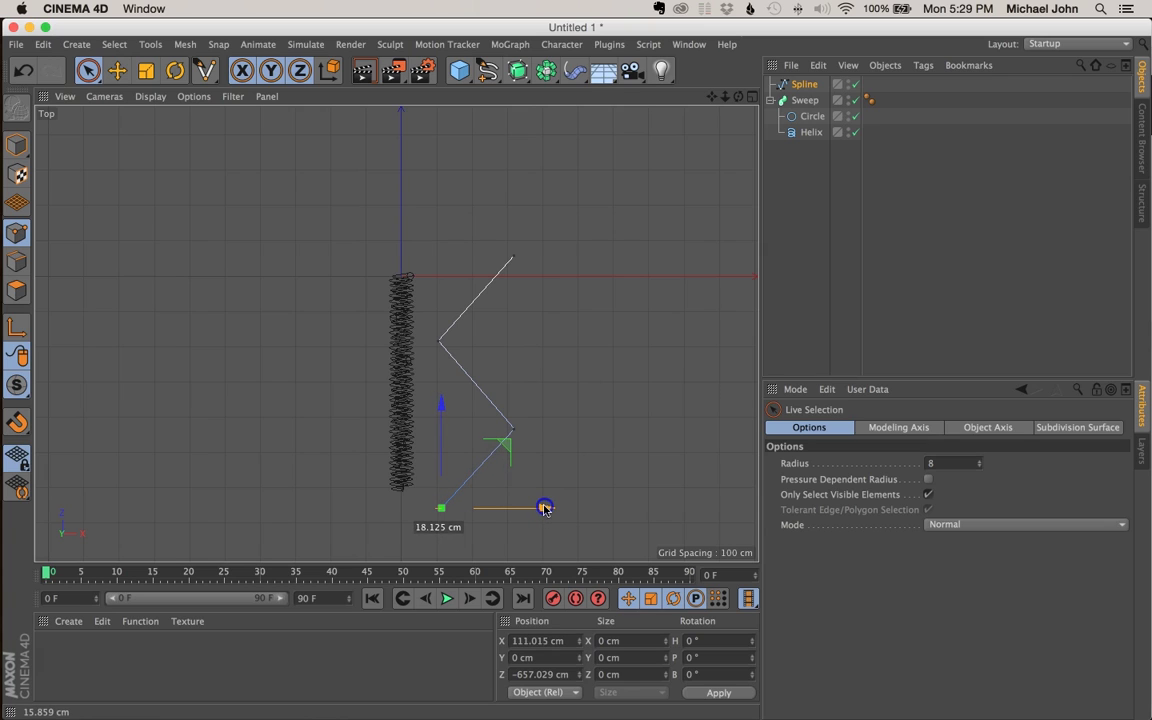
- Select the zigzag's two middle corner points and round them with a Chamfer of 300 cm radius
left_click(486, 337)
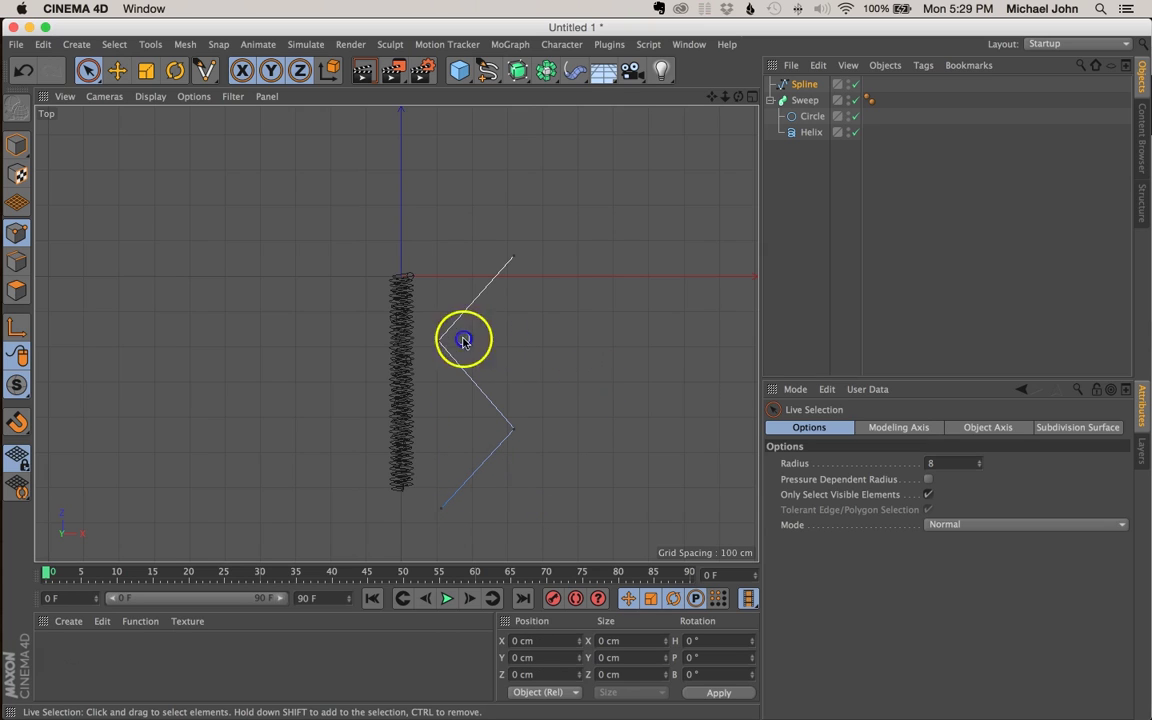
left_click_drag(436, 343, 516, 424)
middle_click_drag(516, 424, 450, 370)
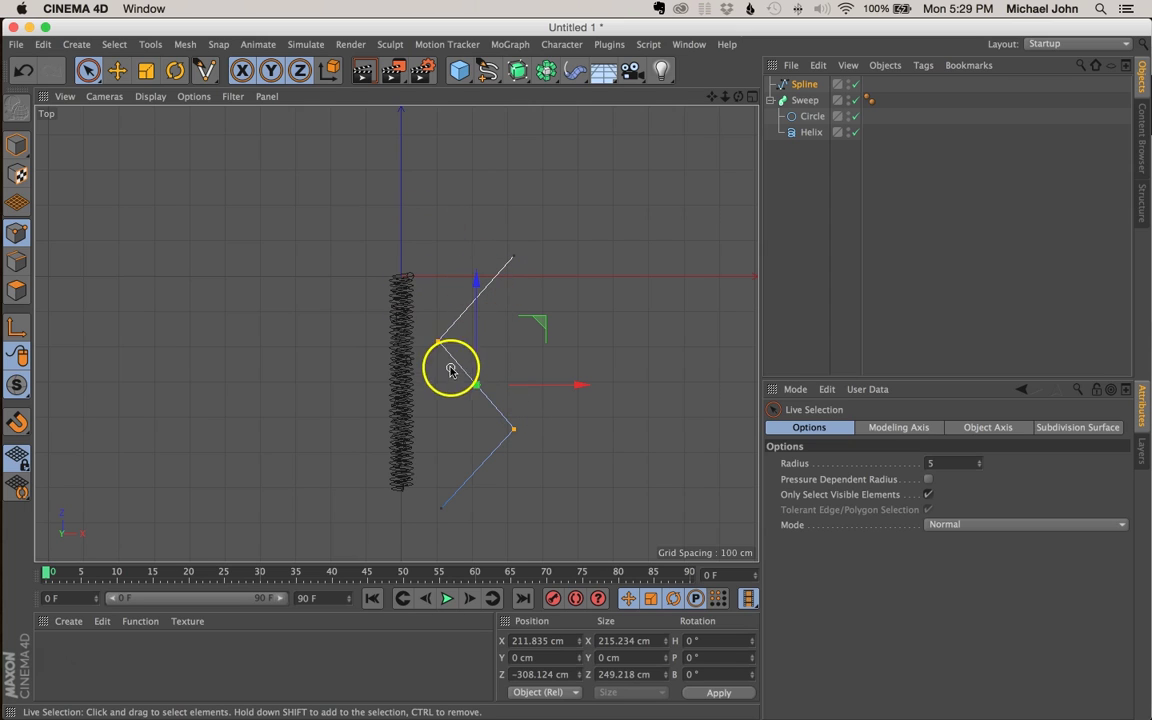
right_click(437, 343)
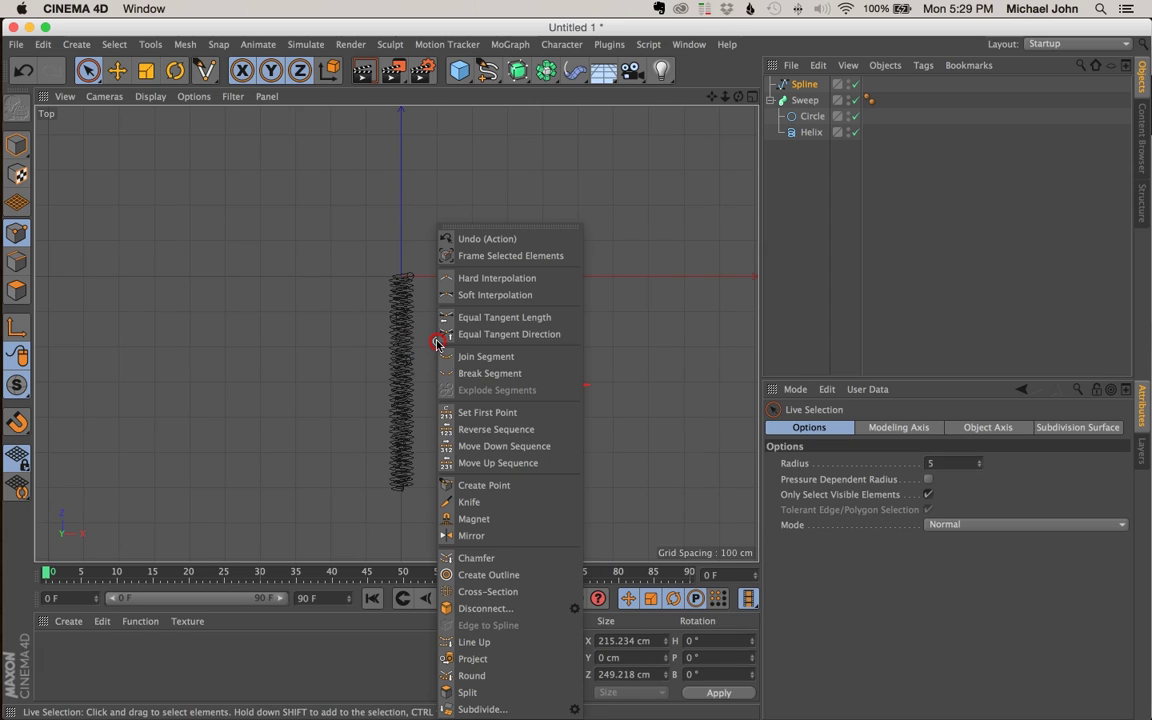
left_click(490, 563)
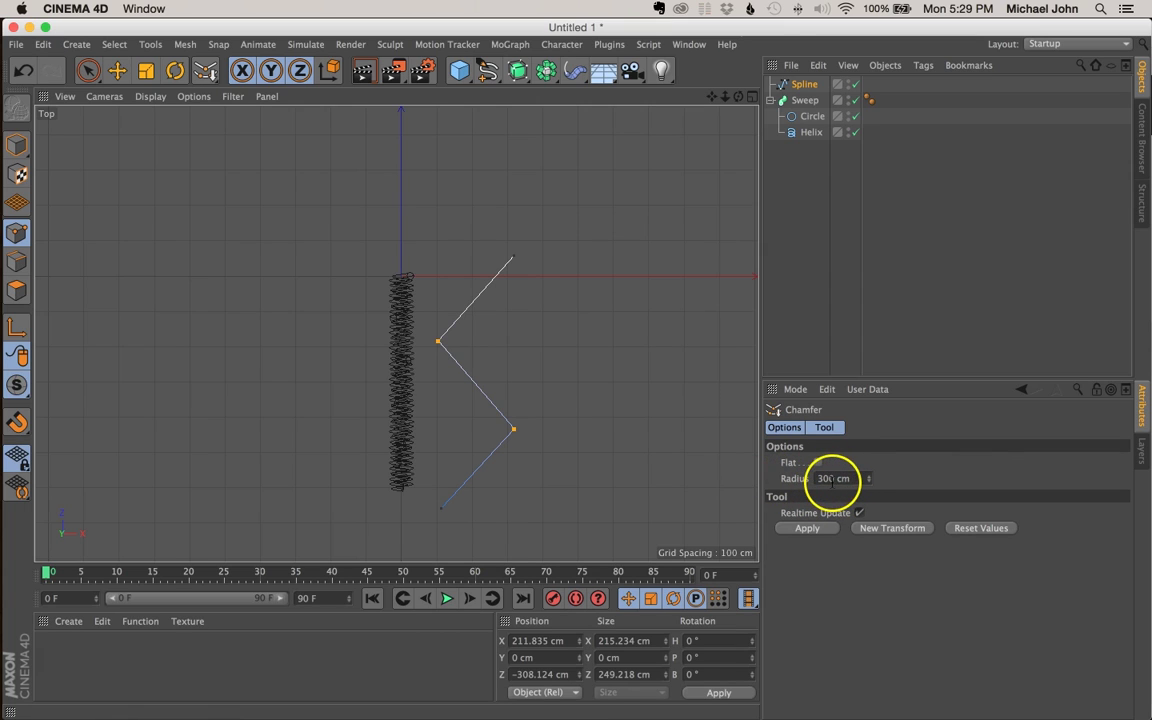
left_click(807, 529)
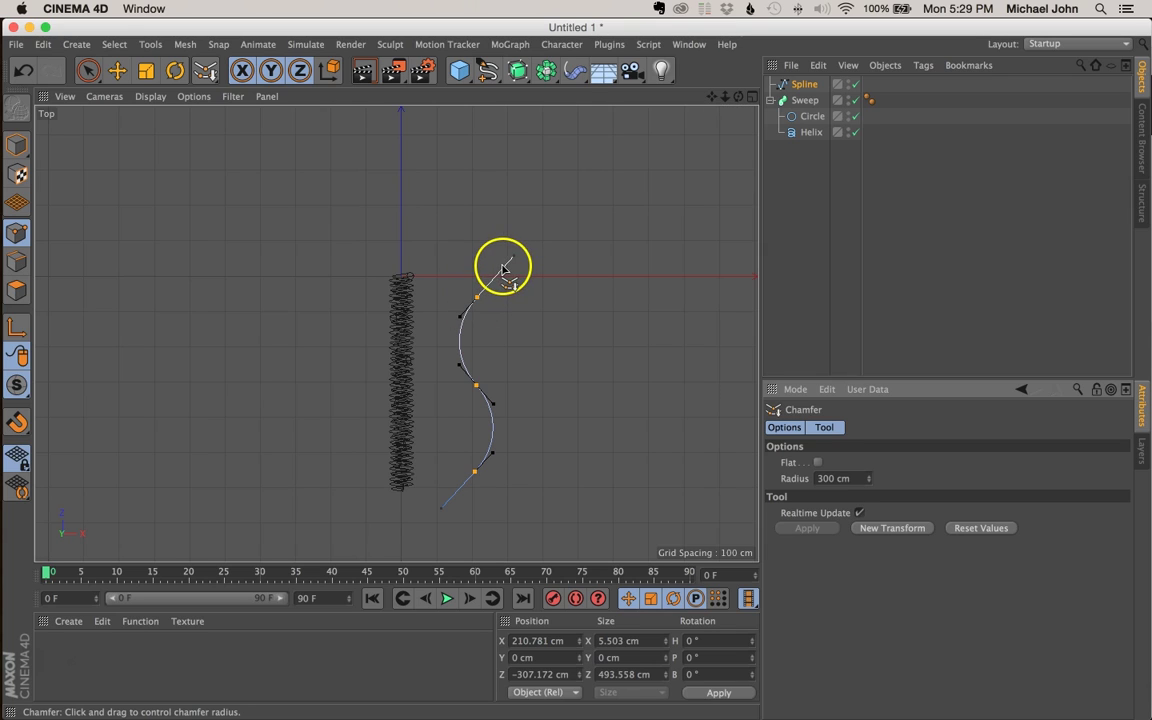
- In Model mode, move the curved spline along X to about -213 cm so it overlaps the coil, and clear the selection
left_click(88, 72)
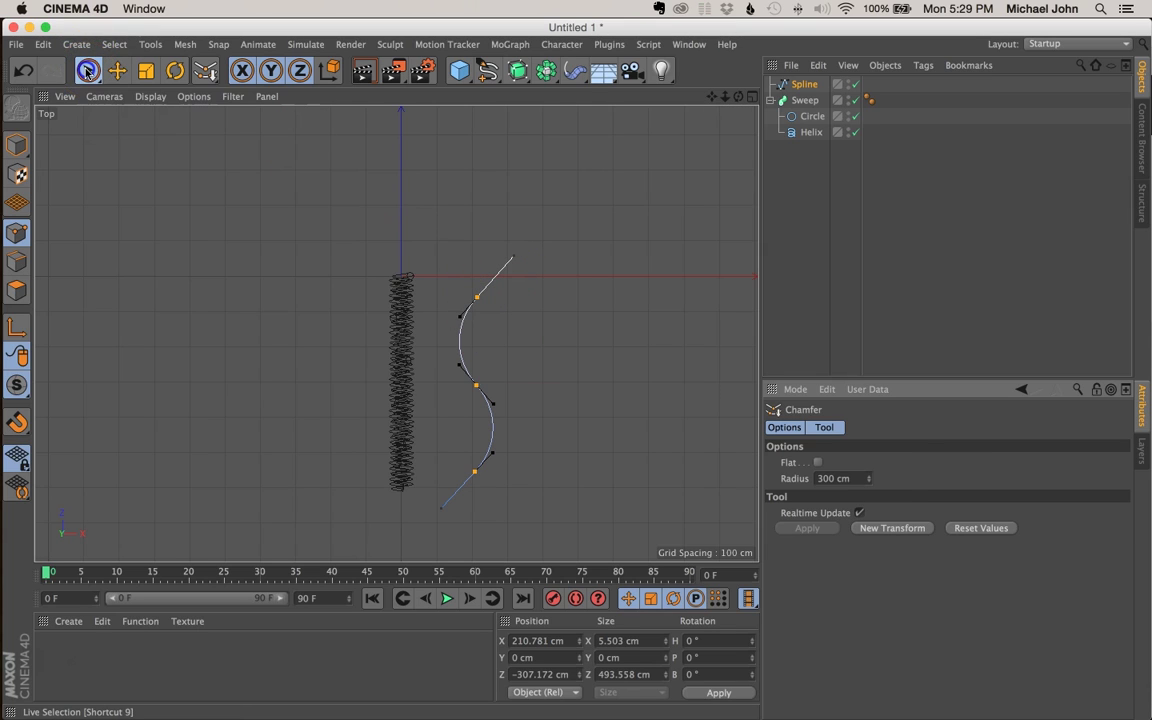
left_click(17, 146)
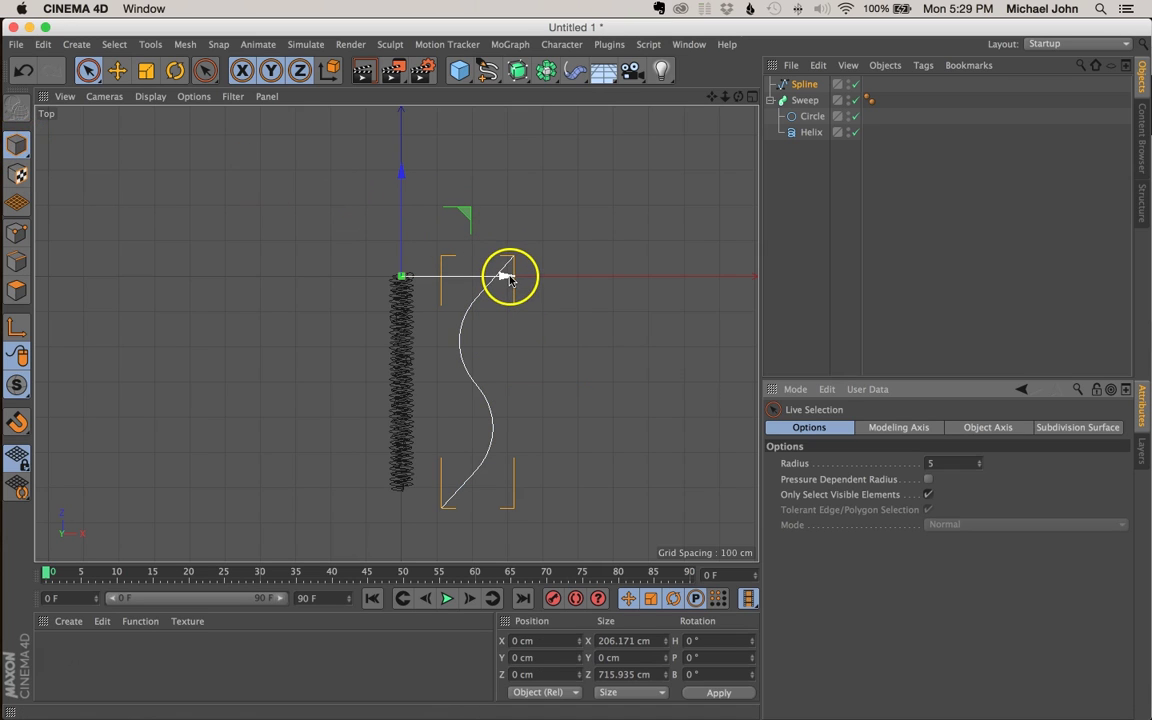
left_click_drag(507, 276, 437, 253)
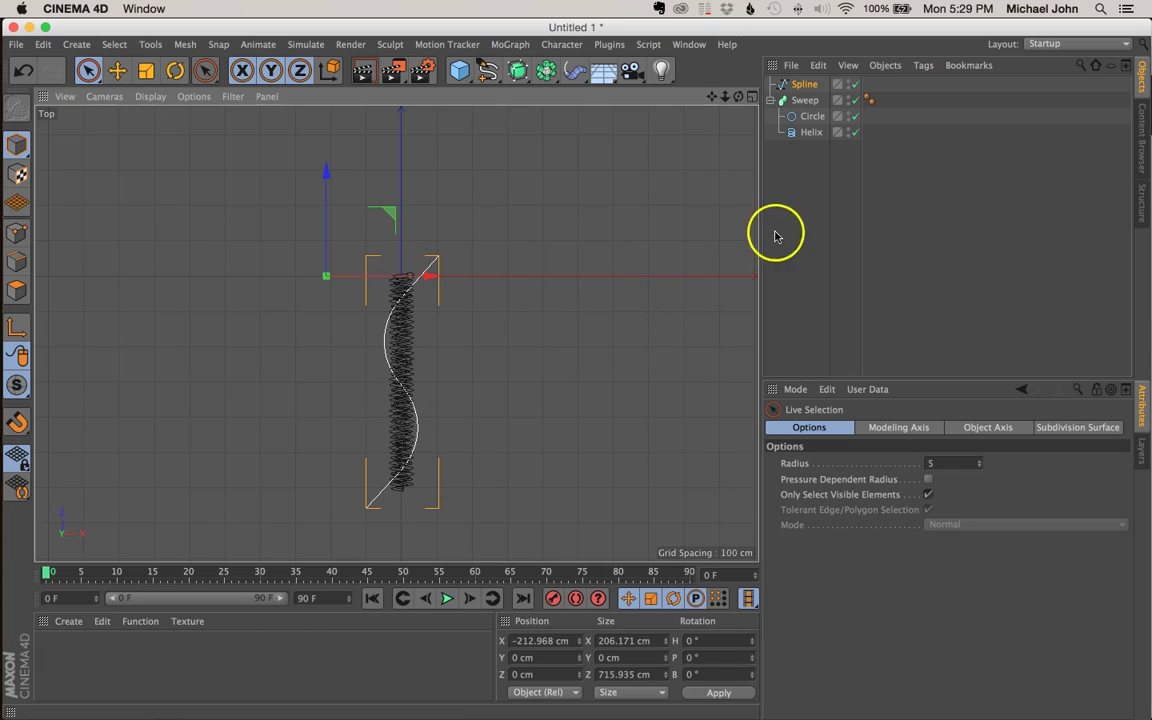
left_click(674, 187)
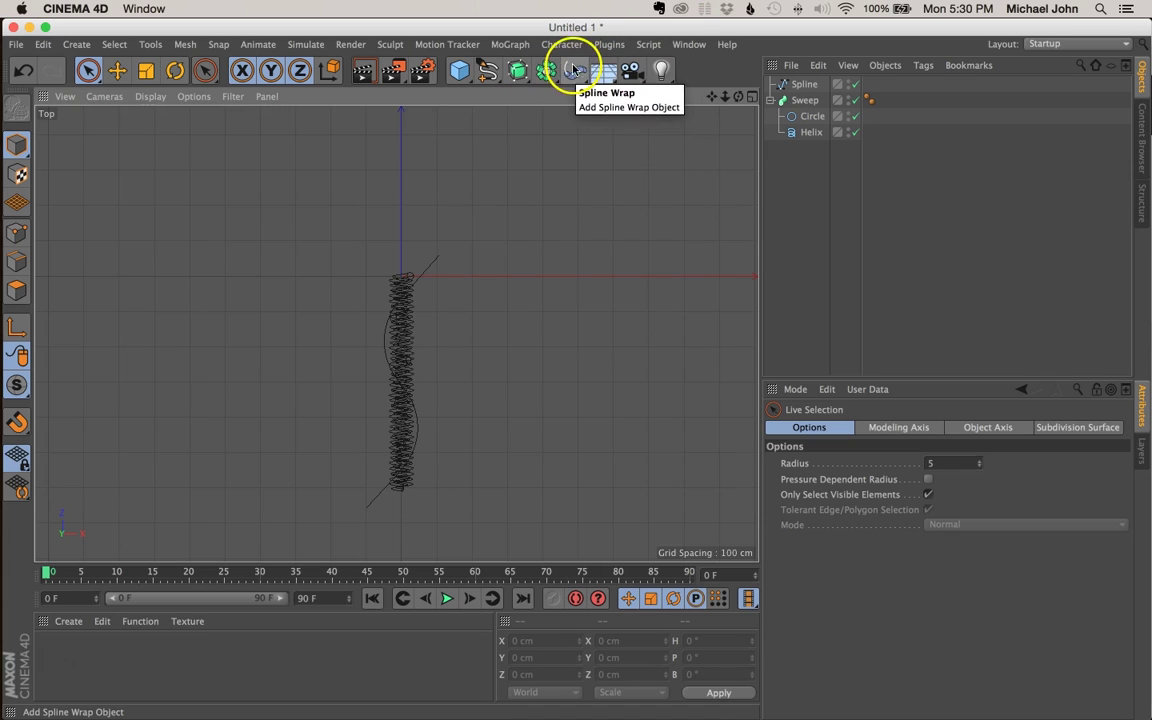
- Add a Spline Wrap deformer and enlarge its bounding box to 696 along Z
left_click_drag(574, 80, 772, 240)
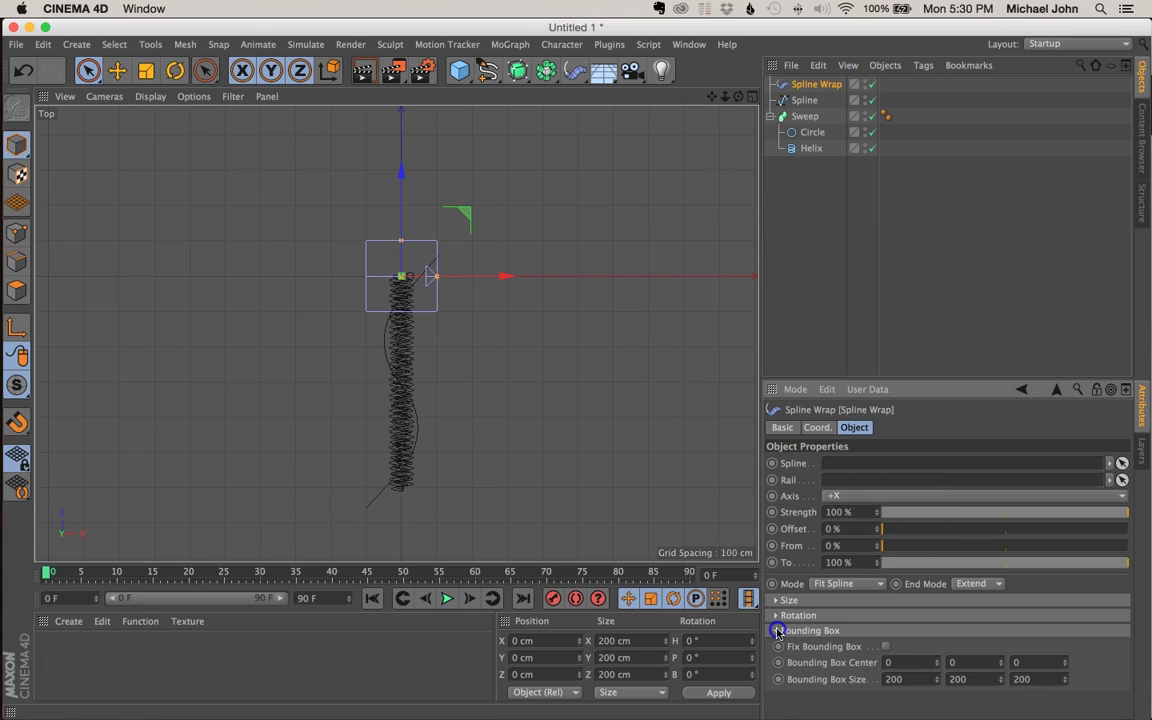
left_click(1037, 679)
mouse_move(1066, 679)
left_mouse_down()
mouse_move(1066, 662)
mouse_move(1068, 677)
left_mouse_up()
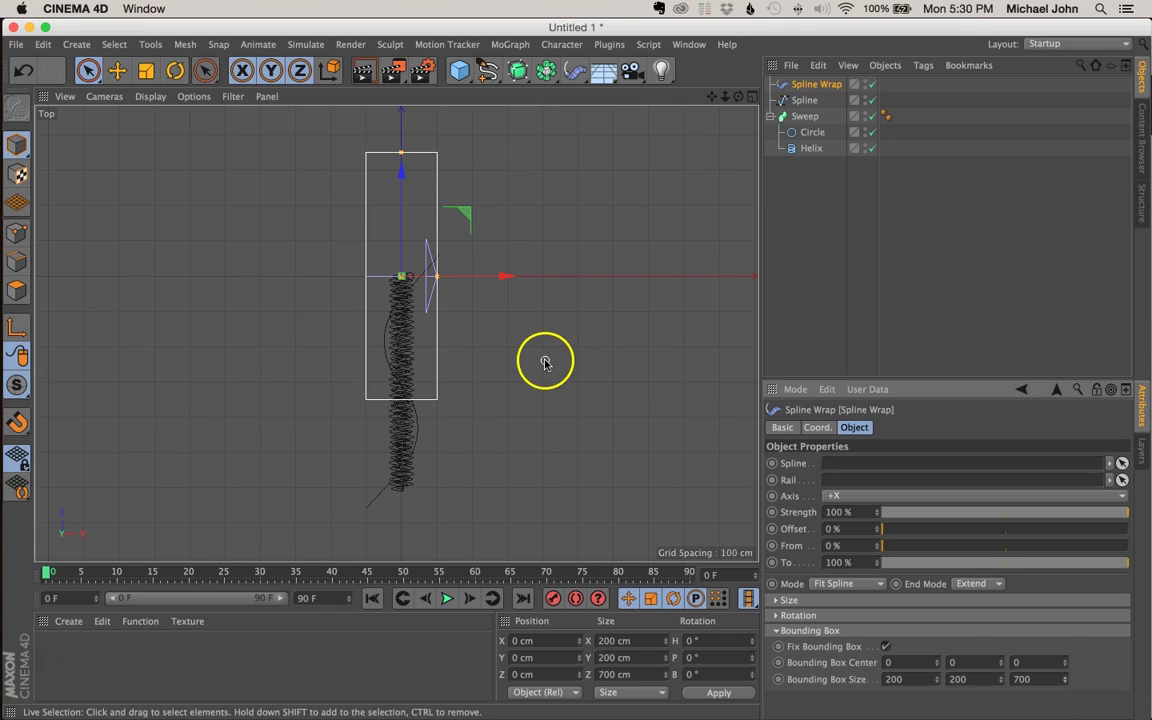
scroll(398, 200, "up", 3)
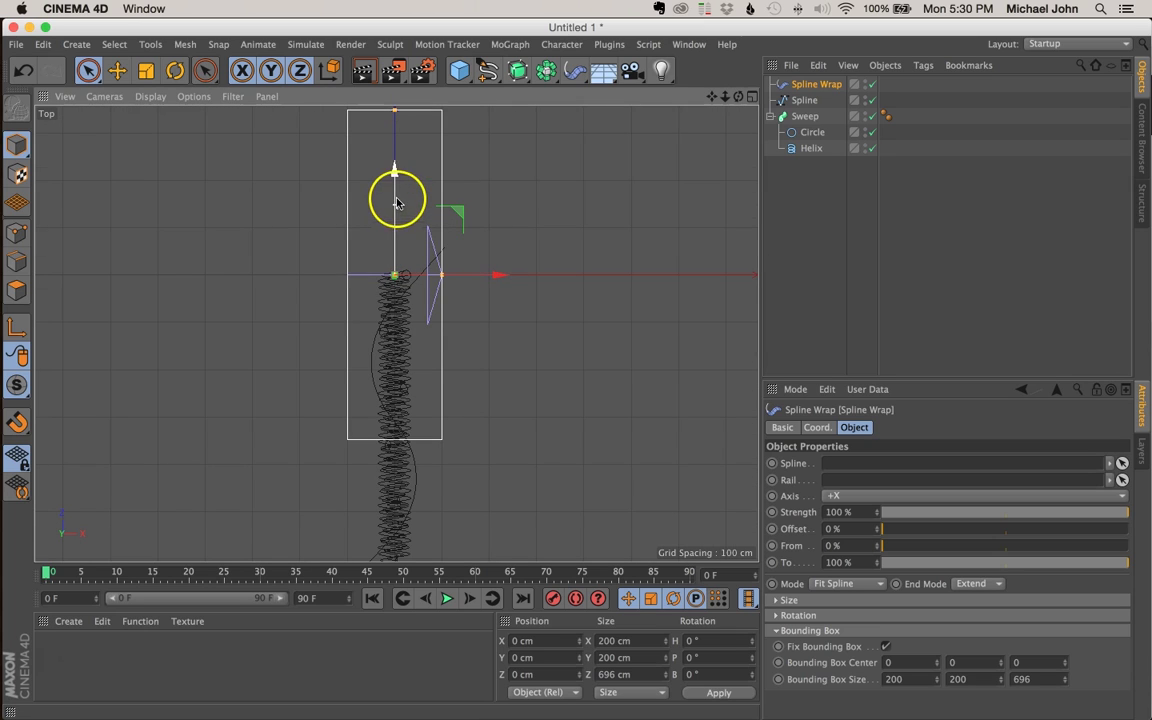
- Move the Spline Wrap along Z to about -292 cm so its bounding box encloses the coil
left_click_drag(394, 172, 391, 313)
scroll(391, 318, "down", 4)
left_click(391, 324)
scroll(391, 341, "up", 4)
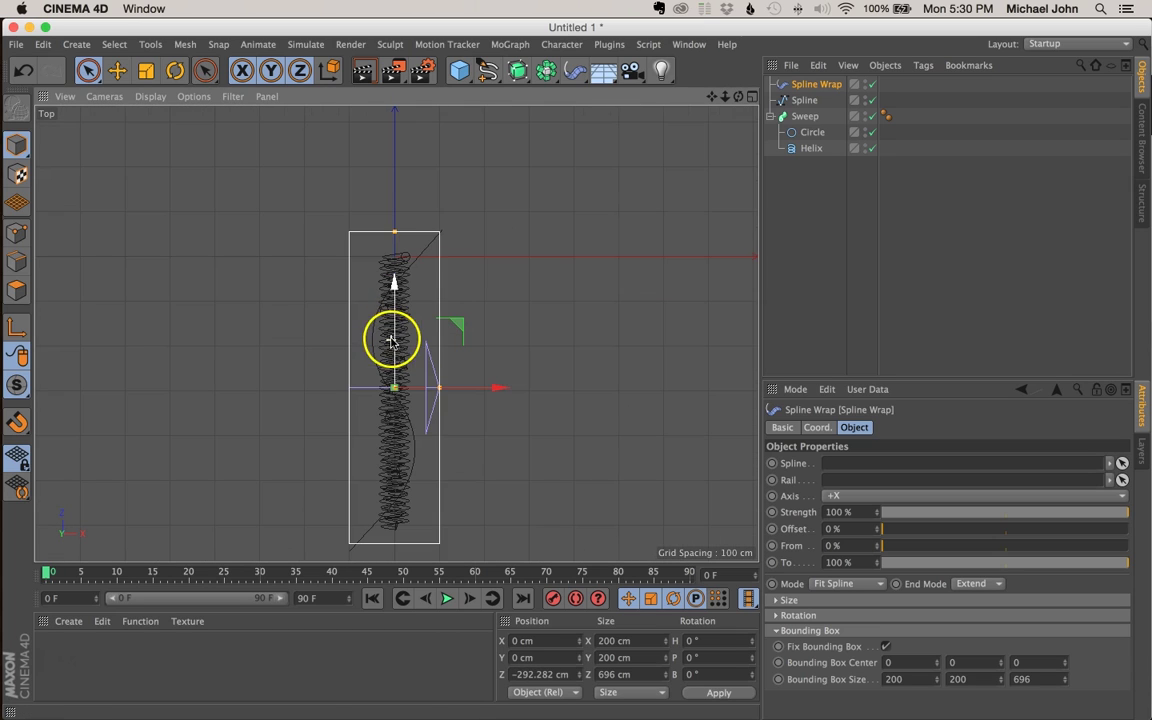
mouse_move(398, 238)
left_mouse_down()
mouse_move(393, 514)
mouse_move(393, 283)
mouse_move(405, 243)
mouse_move(386, 237)
mouse_move(399, 244)
left_mouse_up()
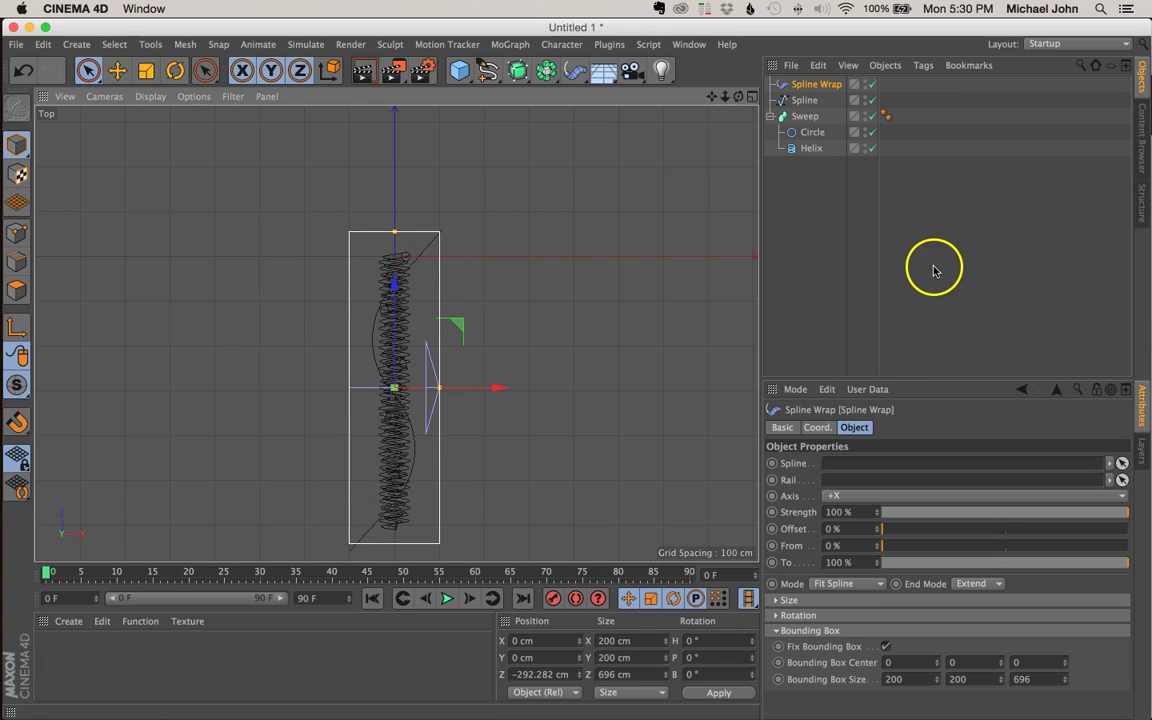
- Assign the curved Spline as the Spline Wrap's target spline and make the Spline Wrap a child of the Helix
left_click(815, 86)
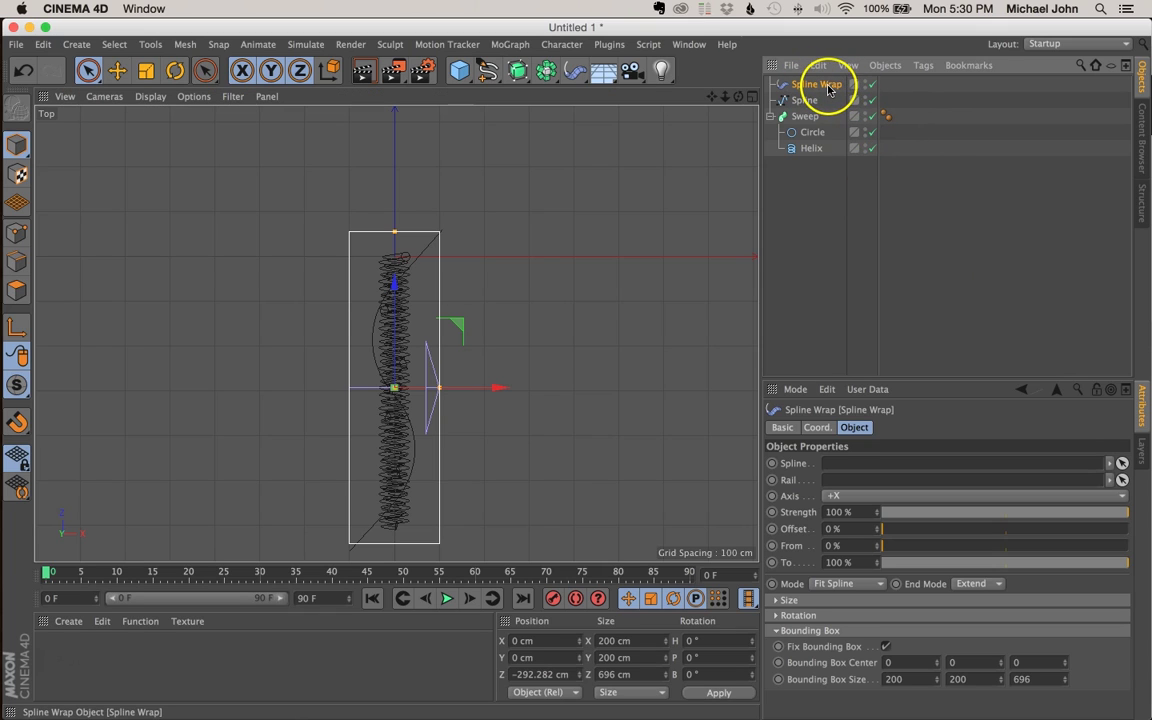
left_click(806, 104)
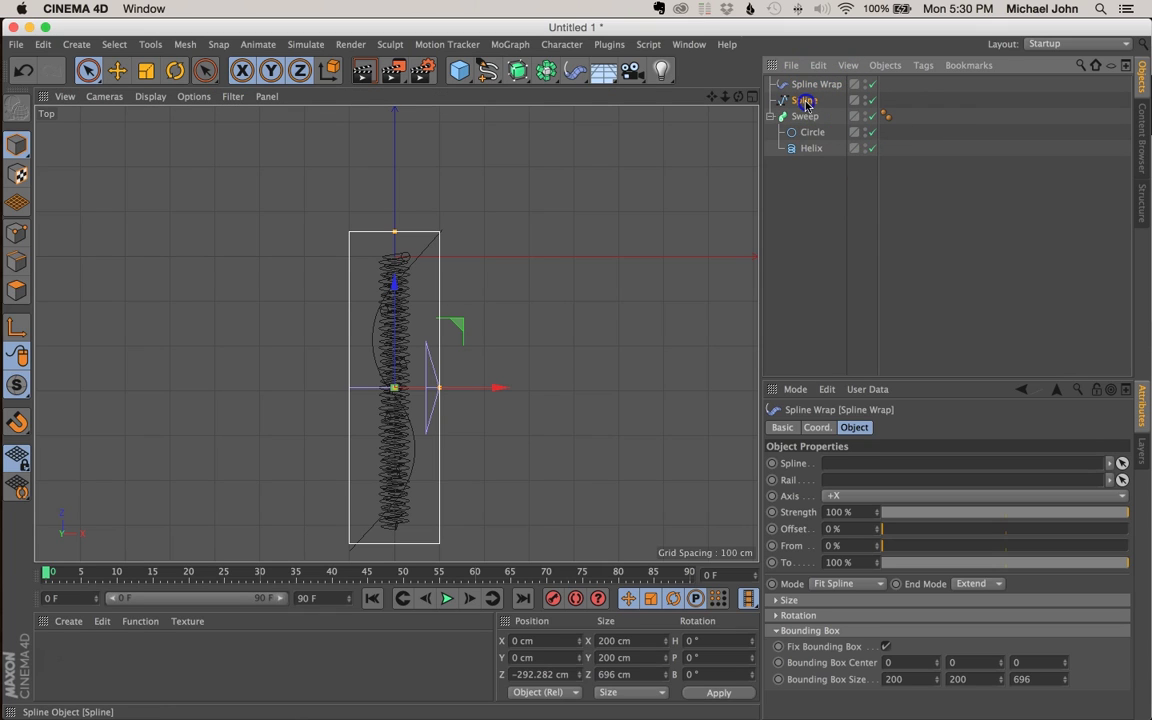
left_click_drag(806, 102, 860, 463)
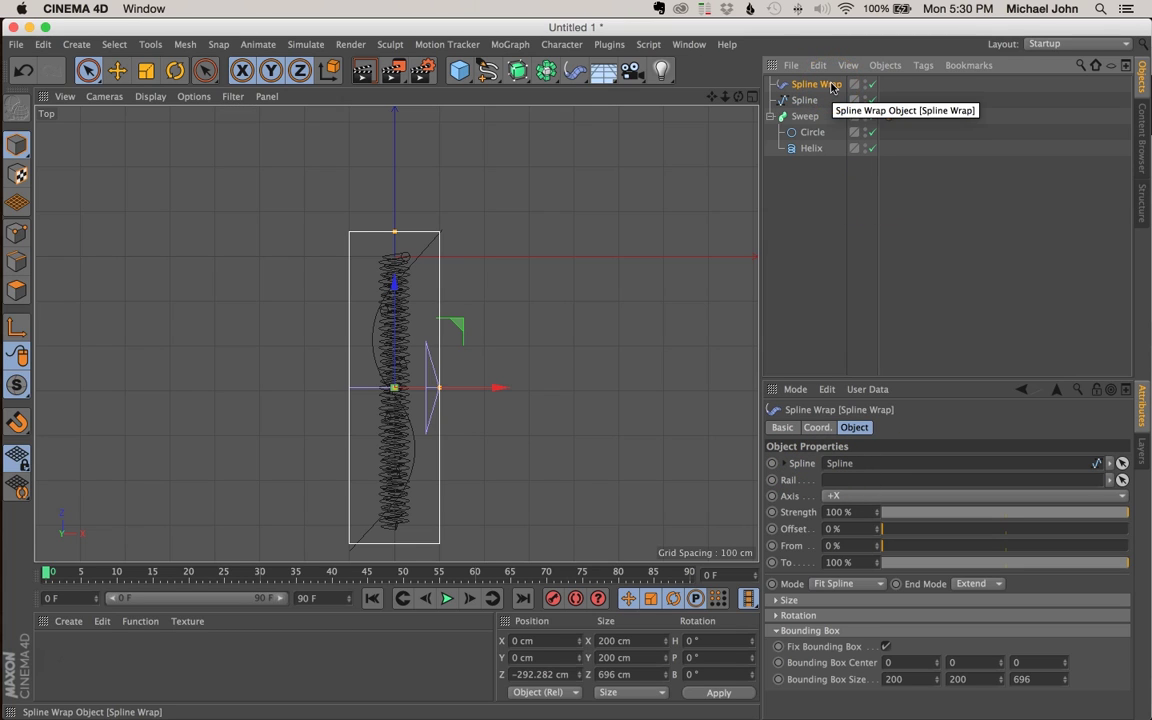
mouse_move(830, 88)
left_mouse_down()
mouse_move(830, 134)
mouse_move(818, 72)
mouse_move(873, 244)
mouse_move(838, 114)
mouse_move(818, 90)
left_mouse_up()
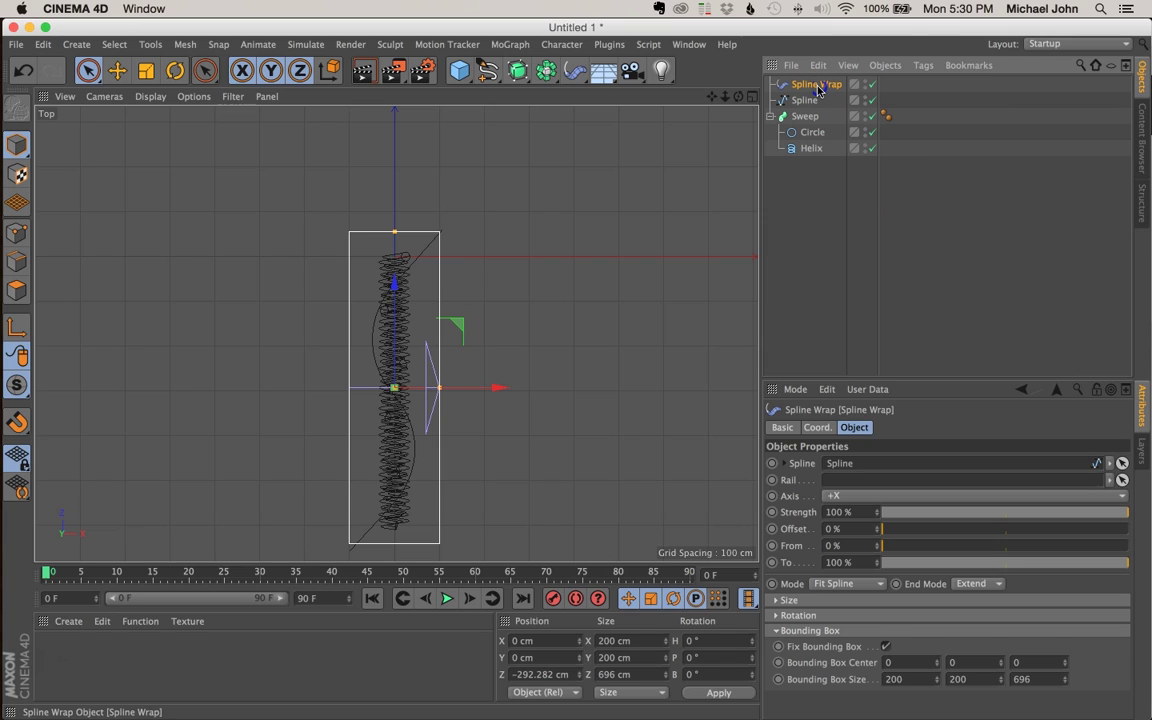
left_click_drag(810, 152, 809, 152)
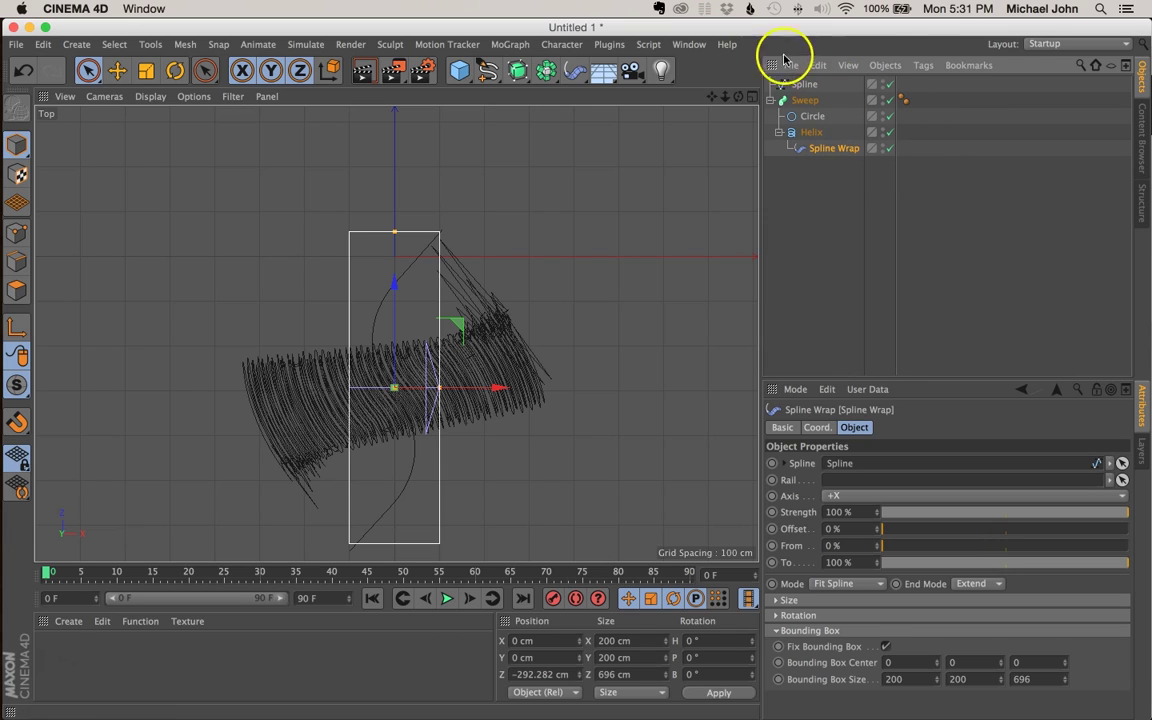
- Show the Perspective view full size, inspect the deformed coil from a new angle, and select the Spline Wrap
left_click(753, 98)
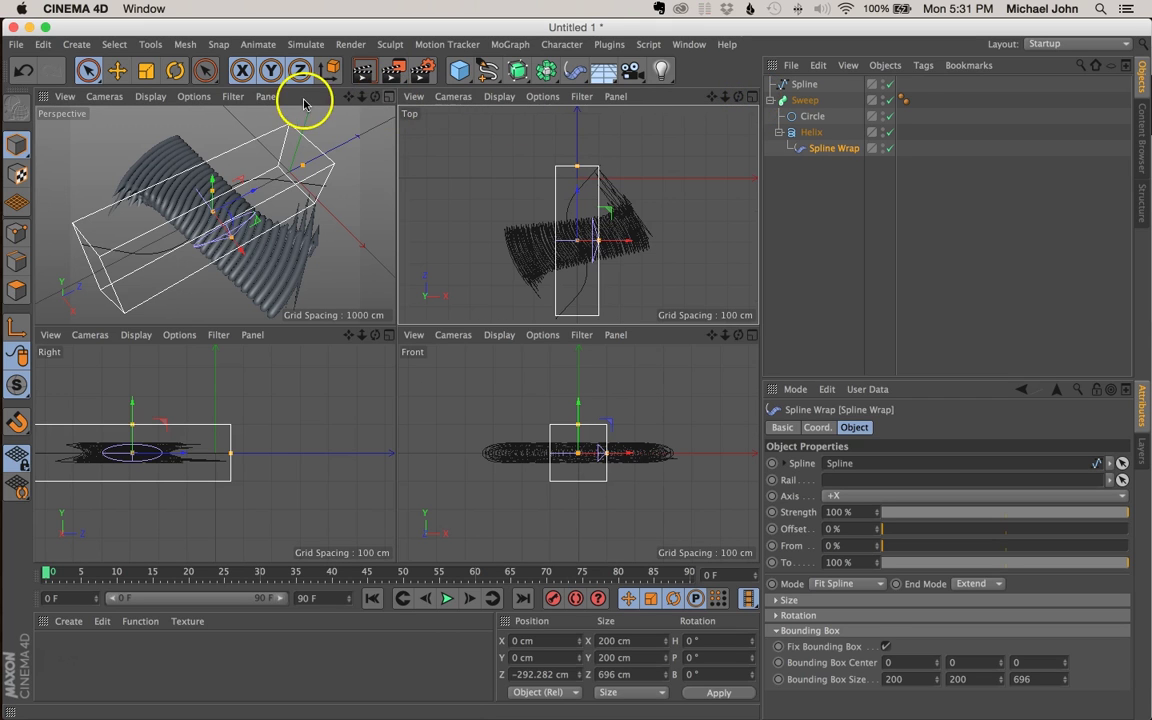
left_click(389, 97)
left_click_drag(417, 347, 519, 365, "alt")
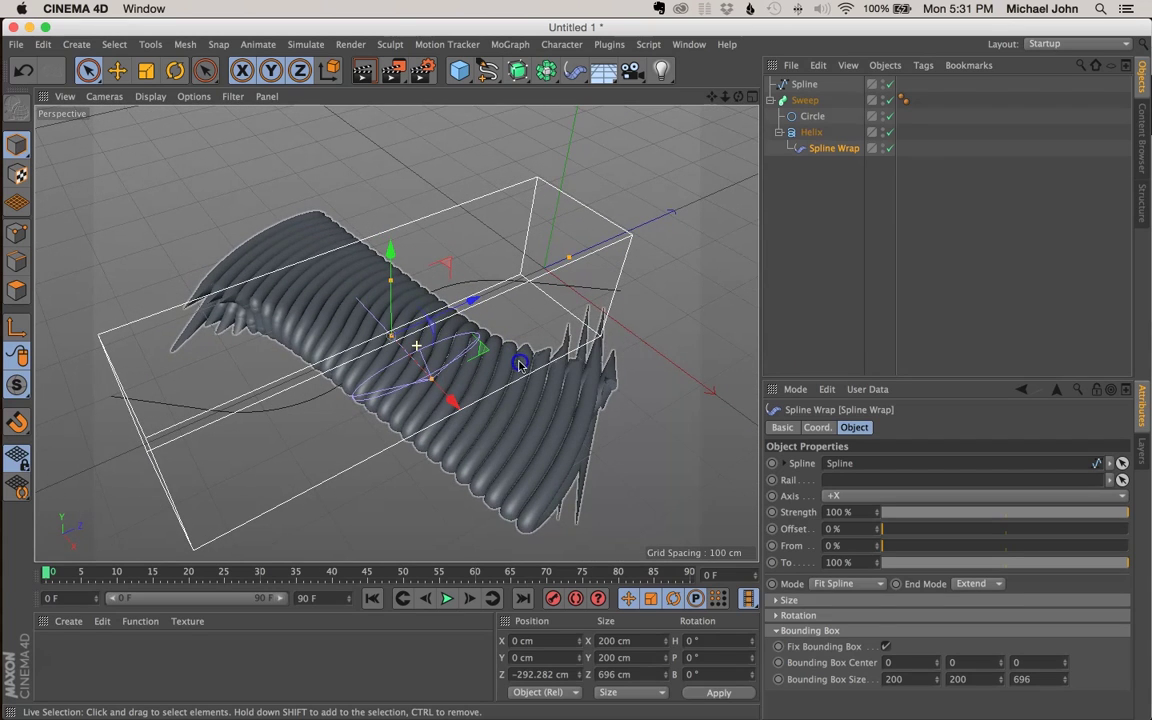
left_click(826, 153)
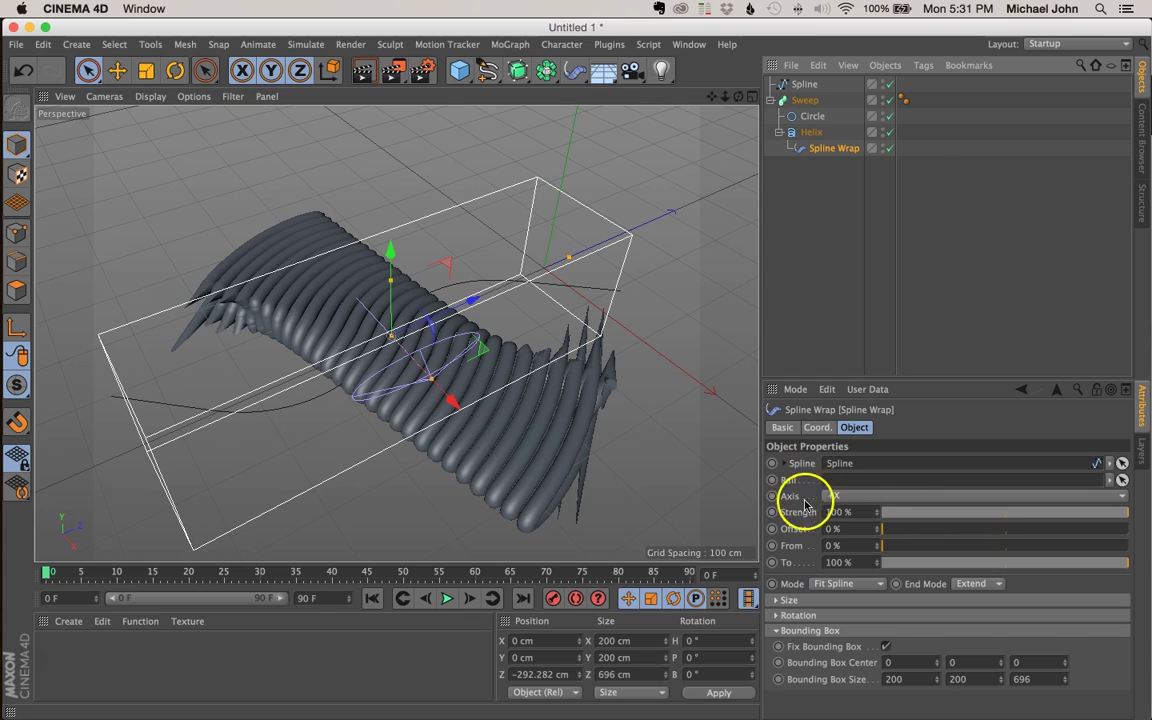
- Set the Spline Wrap's axis to -Z and shift the deformer along Z to about -306 cm
left_click(879, 496)
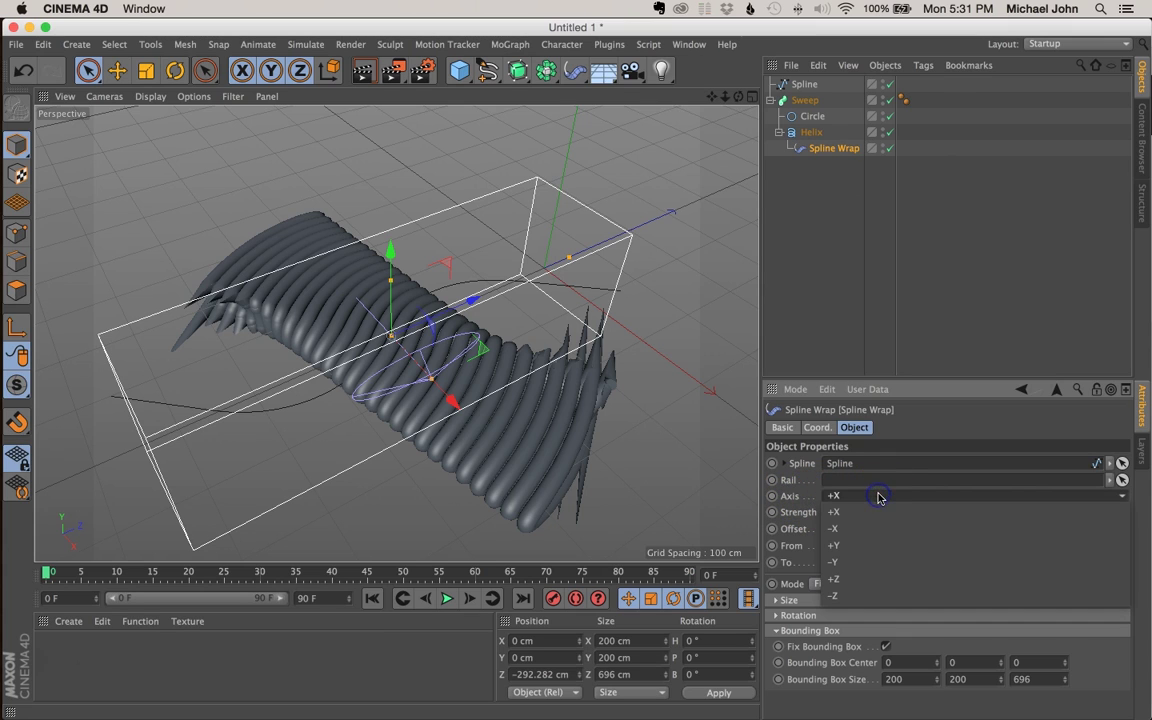
left_click(855, 596)
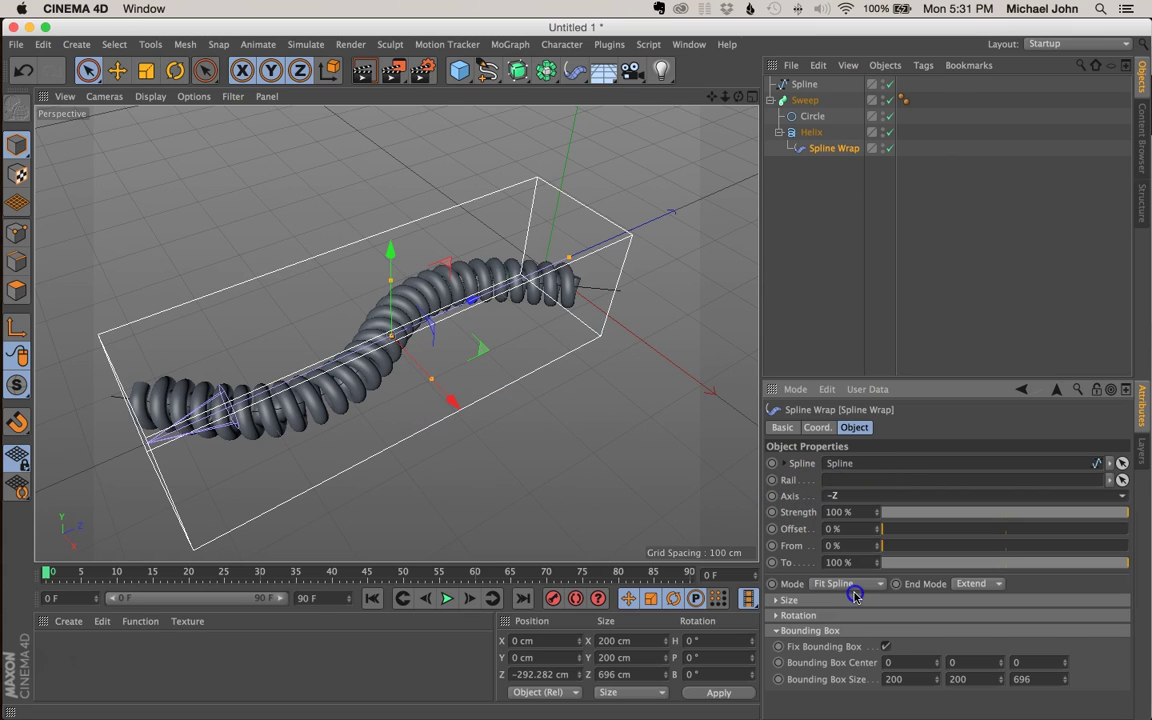
left_click_drag(463, 285, 657, 300, "alt")
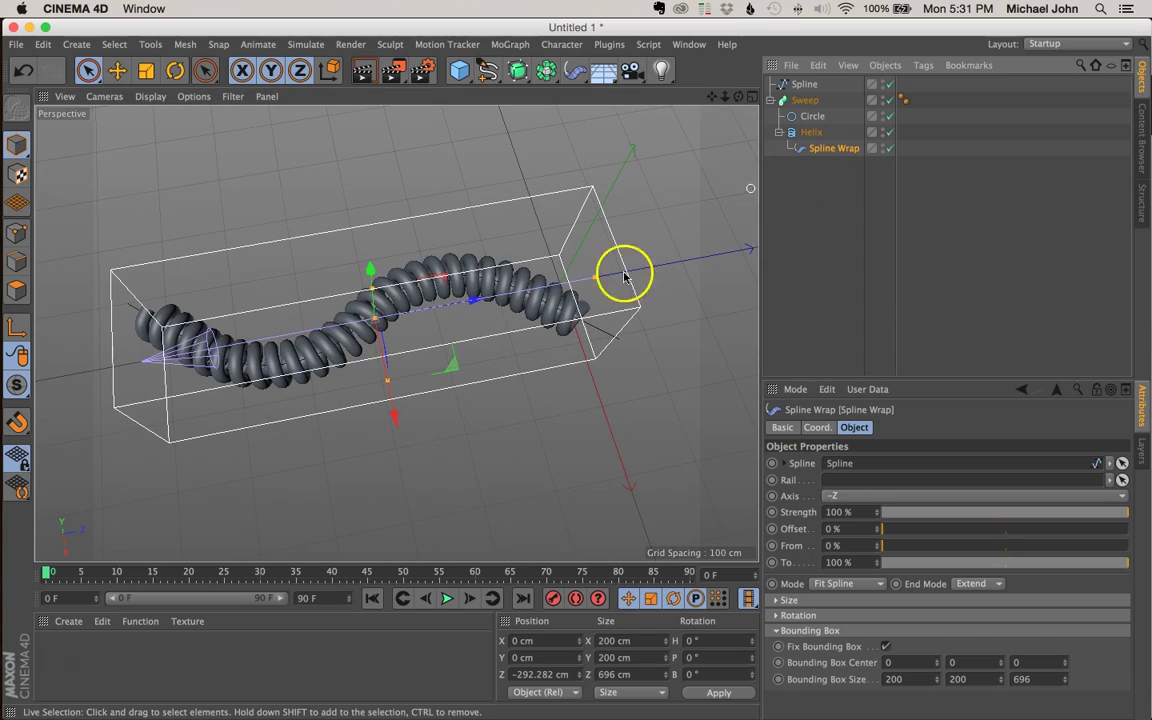
mouse_move(470, 301)
left_mouse_down()
mouse_move(386, 327)
mouse_move(576, 308)
mouse_move(424, 313)
mouse_move(303, 334)
mouse_move(360, 309)
mouse_move(424, 303)
mouse_move(557, 313)
mouse_move(345, 322)
mouse_move(312, 305)
mouse_move(530, 305)
mouse_move(360, 325)
mouse_move(538, 316)
mouse_move(327, 319)
mouse_move(540, 303)
mouse_move(540, 316)
mouse_move(452, 314)
mouse_move(466, 316)
left_mouse_up()
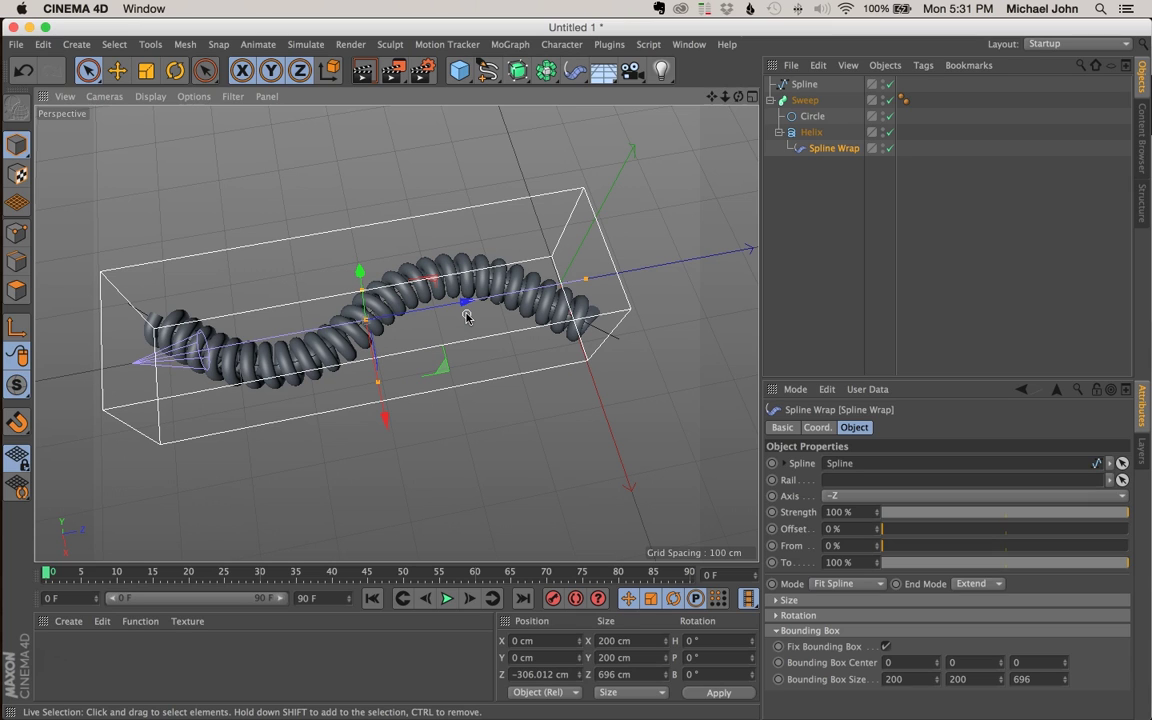
left_click(802, 218)
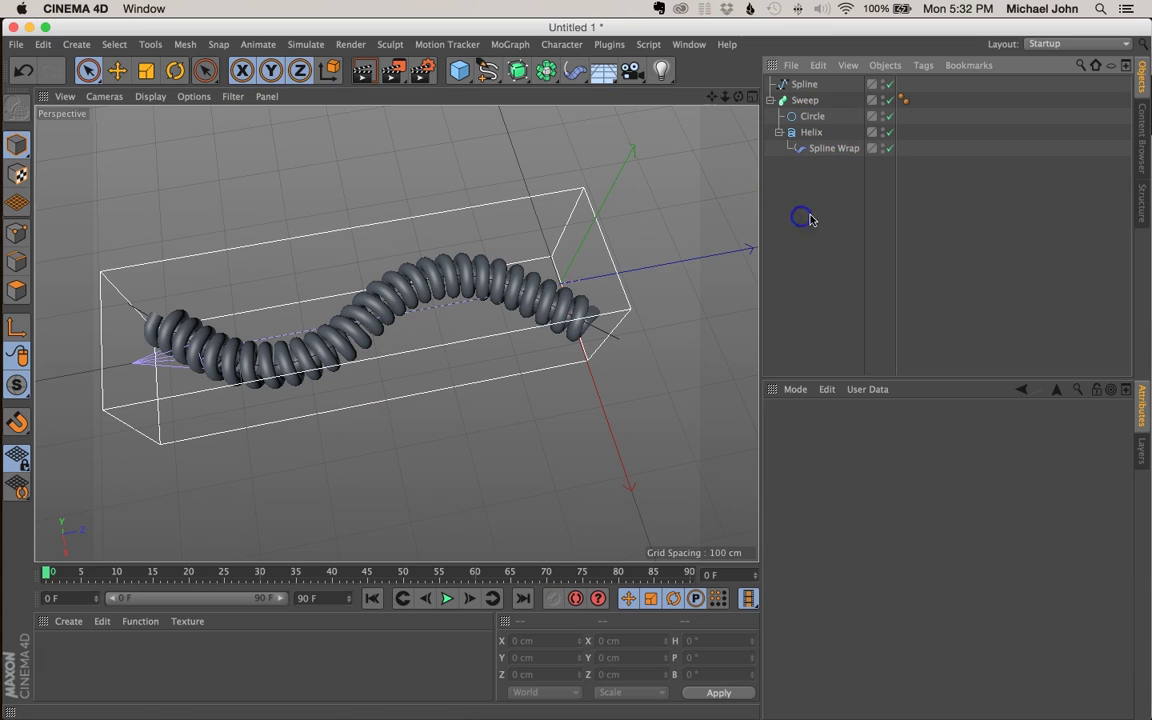
- Make the Helix an editable spline and display its points with the Sweep turned off
left_click(812, 133)
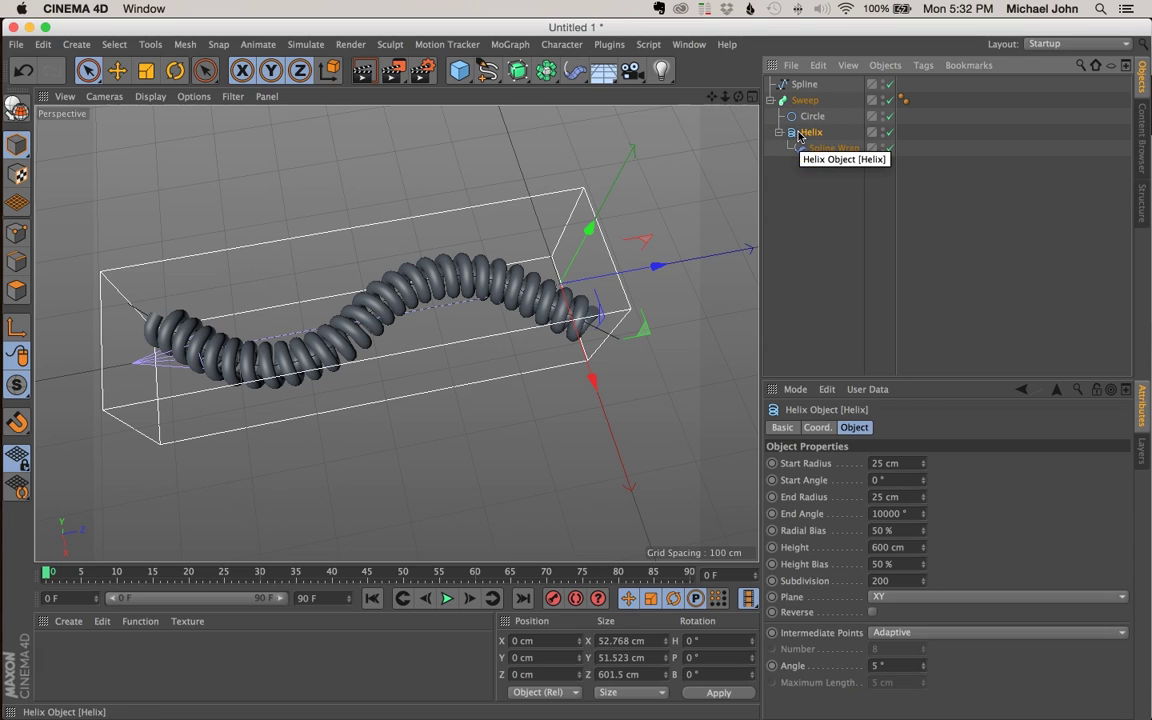
key("c")
left_click_drag(530, 291, 470, 247, "alt")
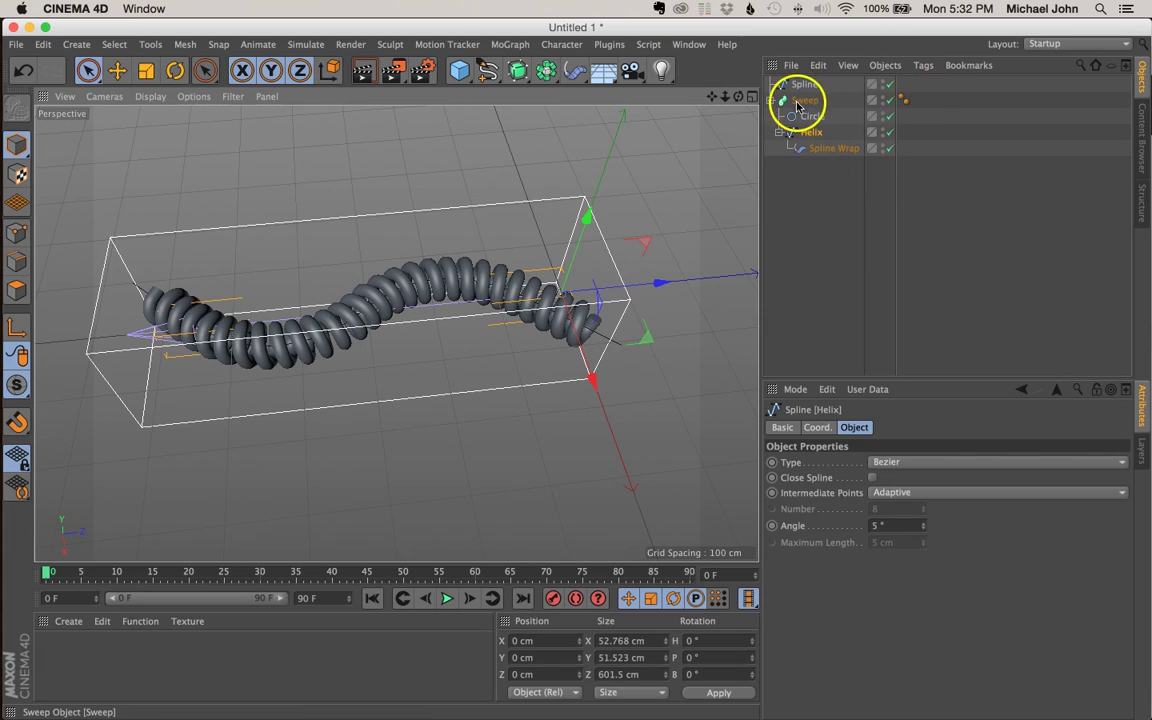
left_click(888, 101)
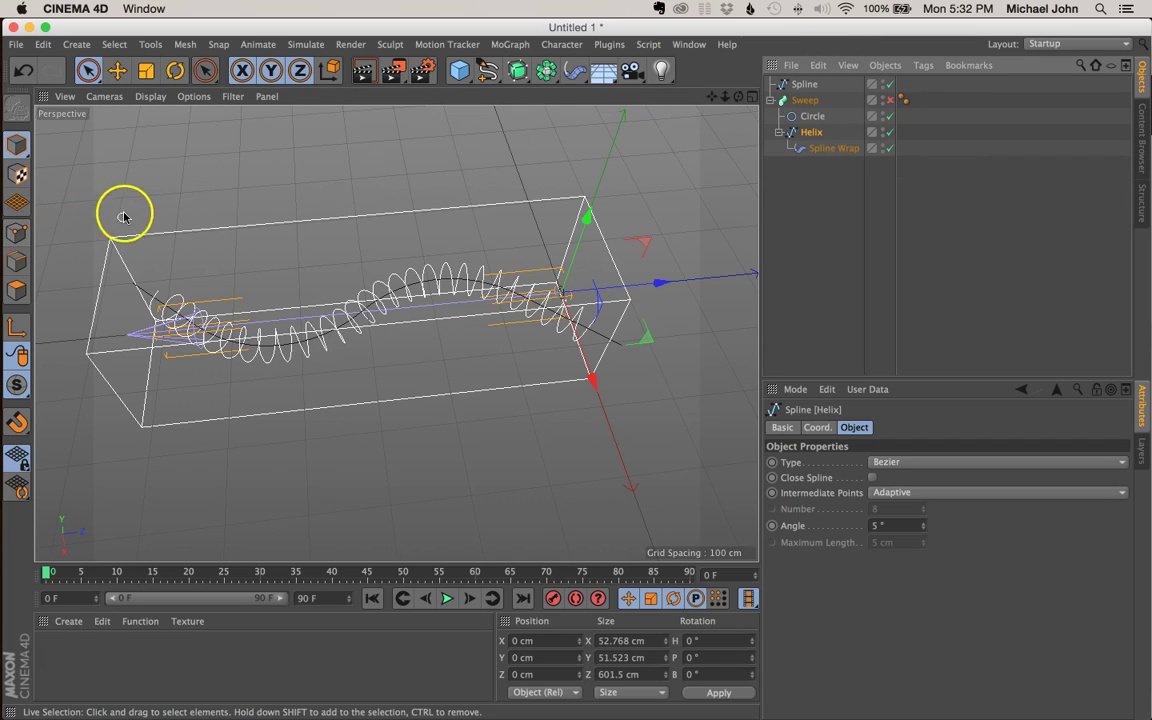
left_click(16, 232)
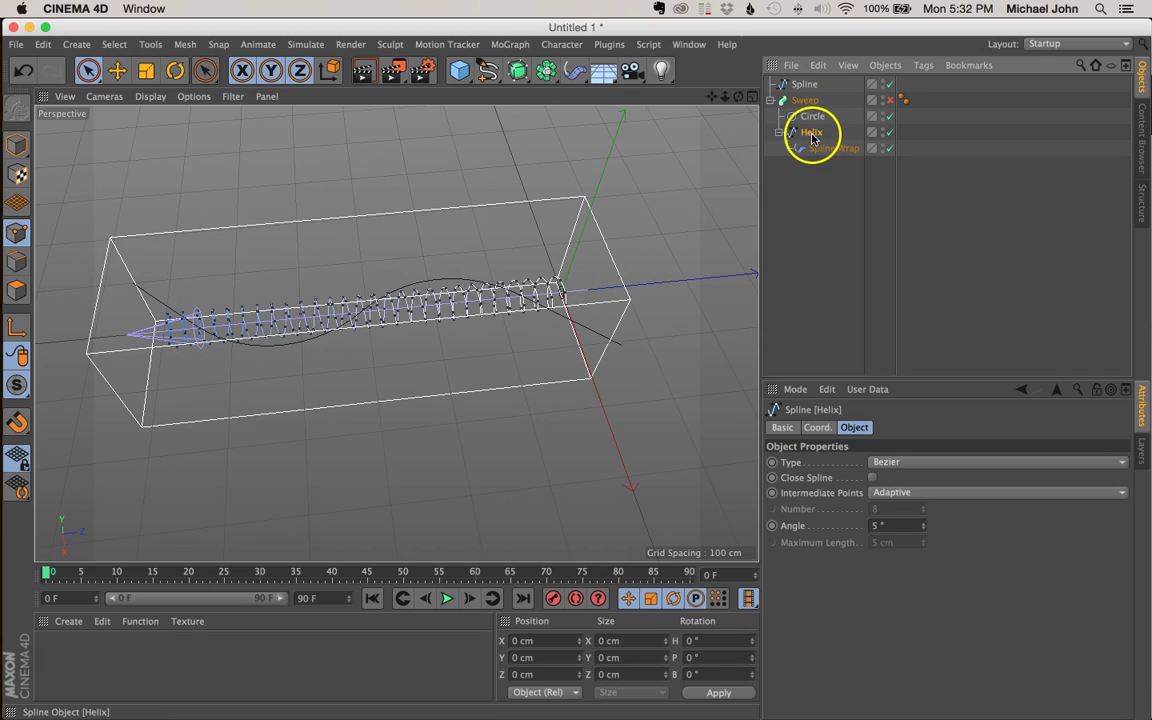
- Pull the helix's end point near the world origin outward along Z to form a lead-out from the coil
left_click(635, 360)
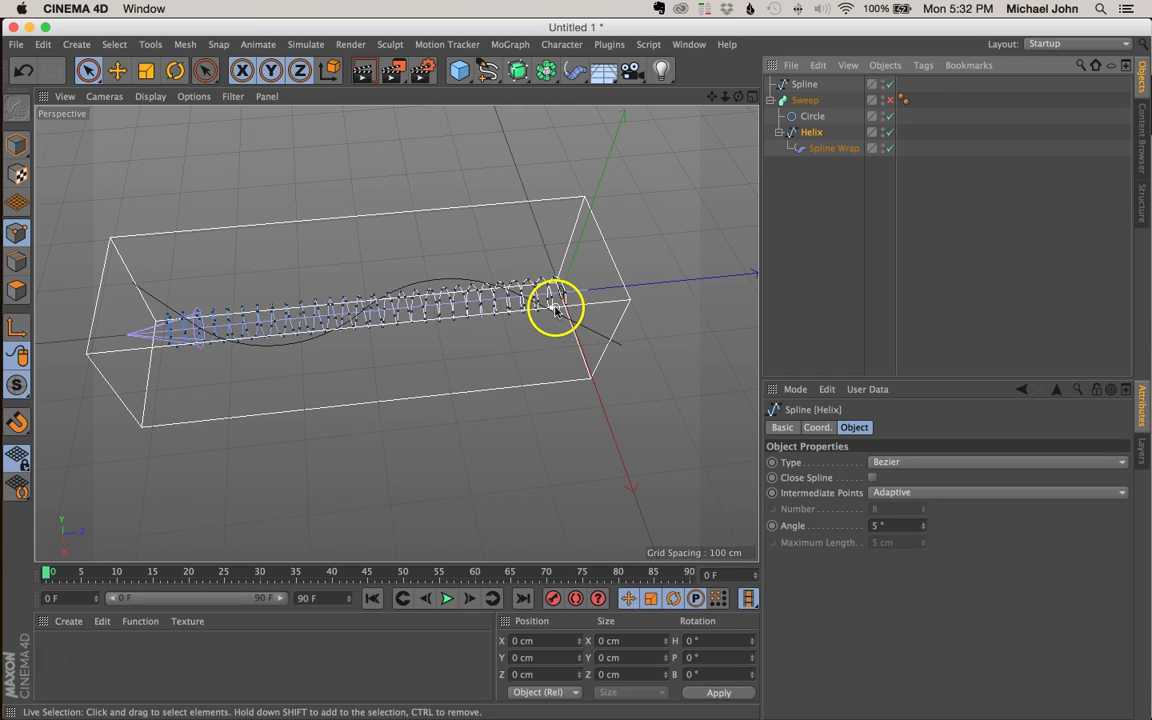
scroll(552, 308, "up", 5)
scroll(548, 290, "up", 5)
scroll(596, 308, "up", 3)
left_click_drag(581, 244, 579, 309, "alt")
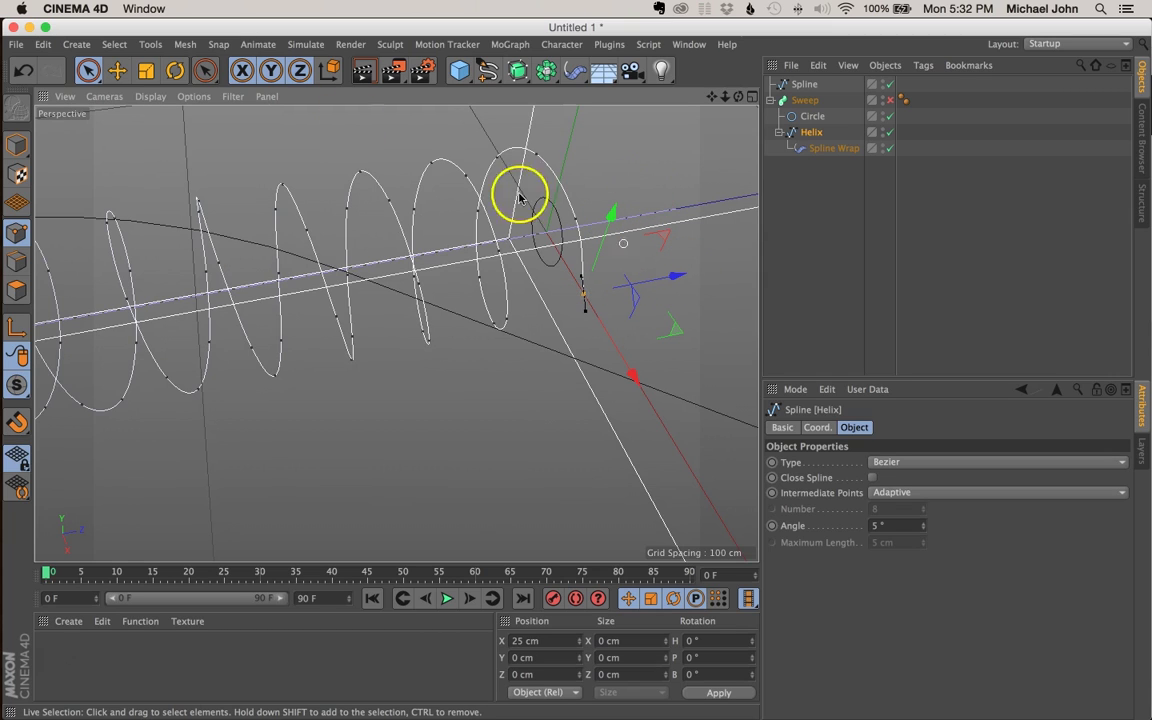
left_click(90, 75)
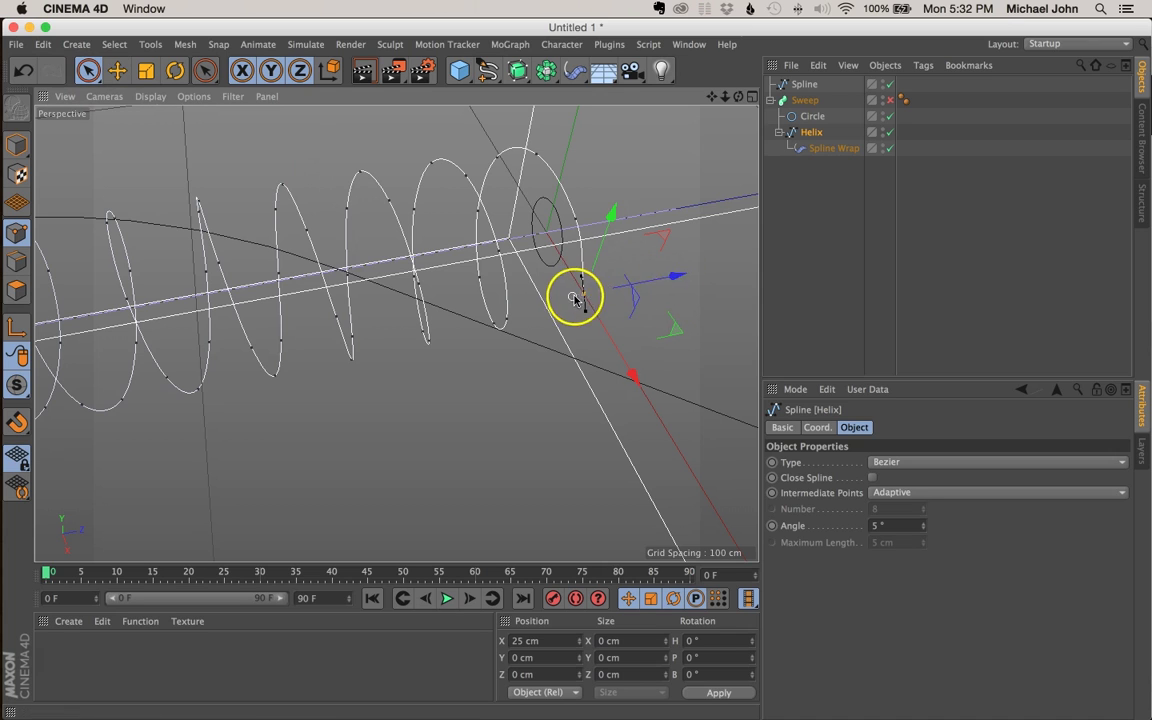
left_click_drag(669, 270, 730, 241)
- Select the end point at the helix's far end and pull it outward, away from the coil
left_click_drag(706, 96, 488, 289)
left_click(697, 118)
left_click_drag(704, 100, 581, 370)
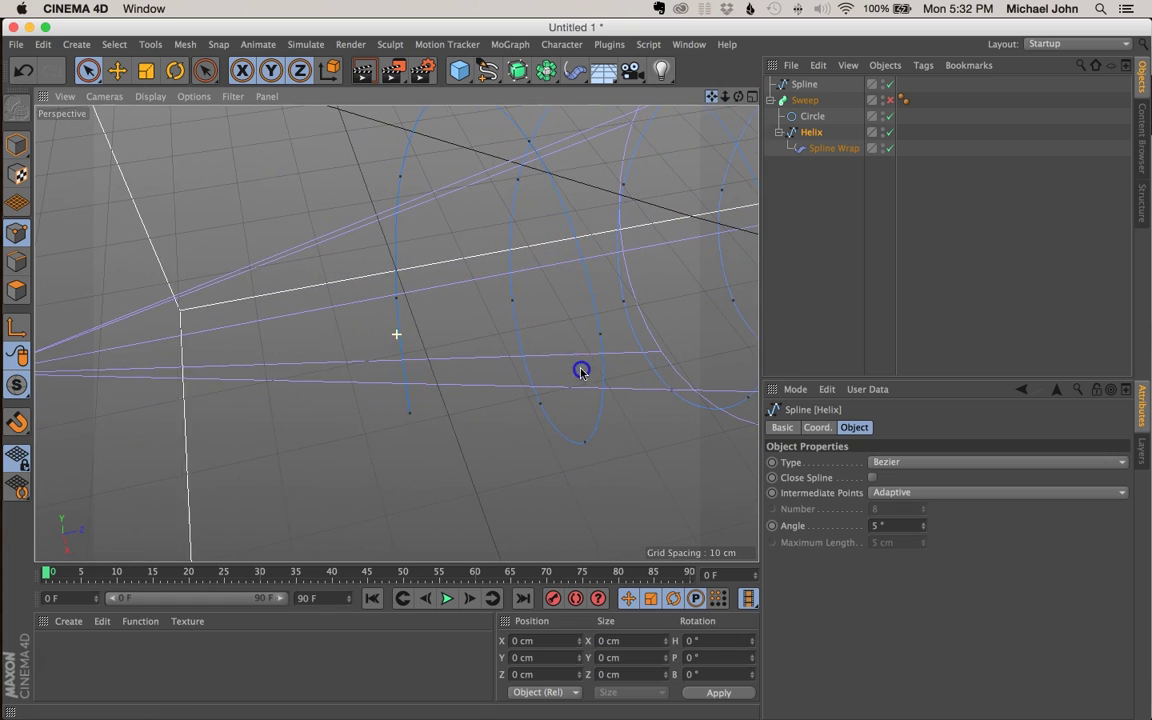
left_click(417, 412)
left_click_drag(501, 393, 355, 399)
left_click_drag(391, 313, 437, 380, "alt")
left_click(549, 444)
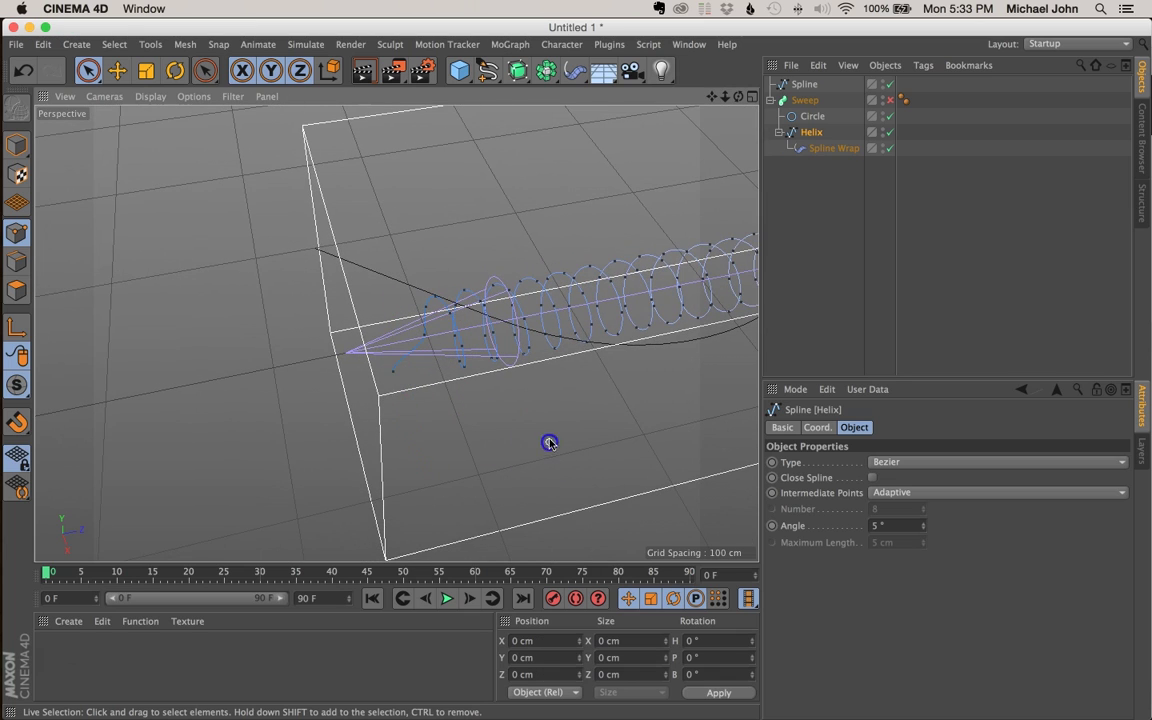
- Turn the Sweep back on and inspect the cable along its length and at its extended end
left_click_drag(709, 97, 571, 368)
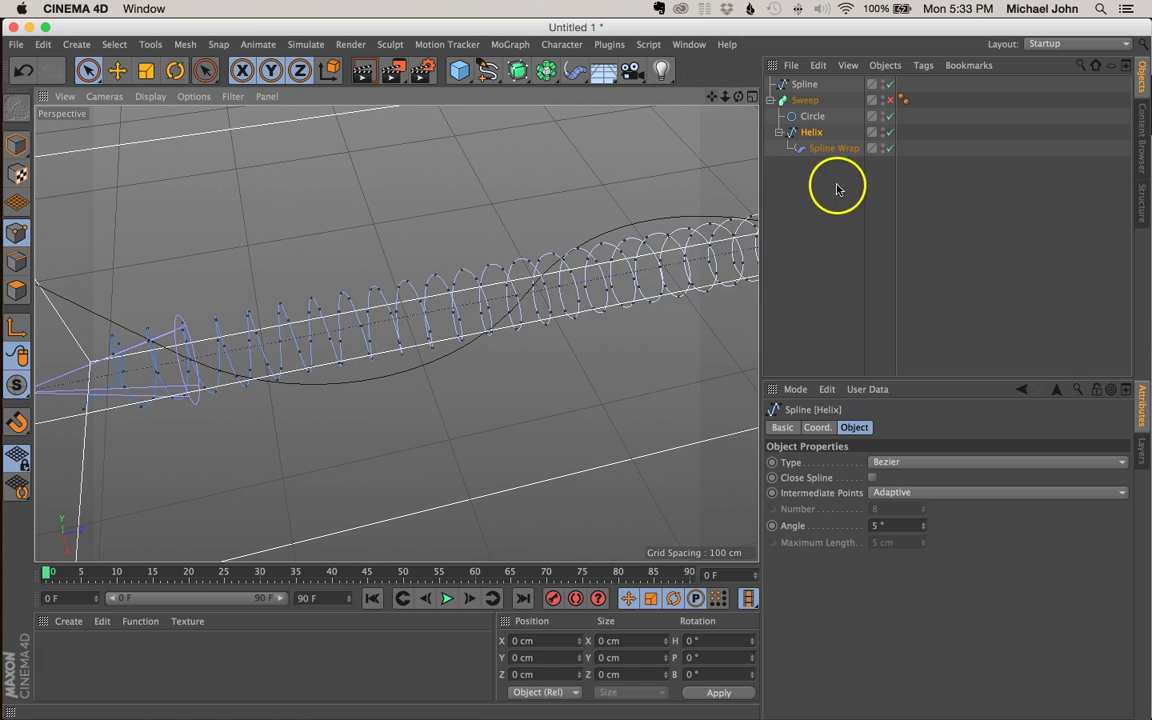
left_click(843, 185)
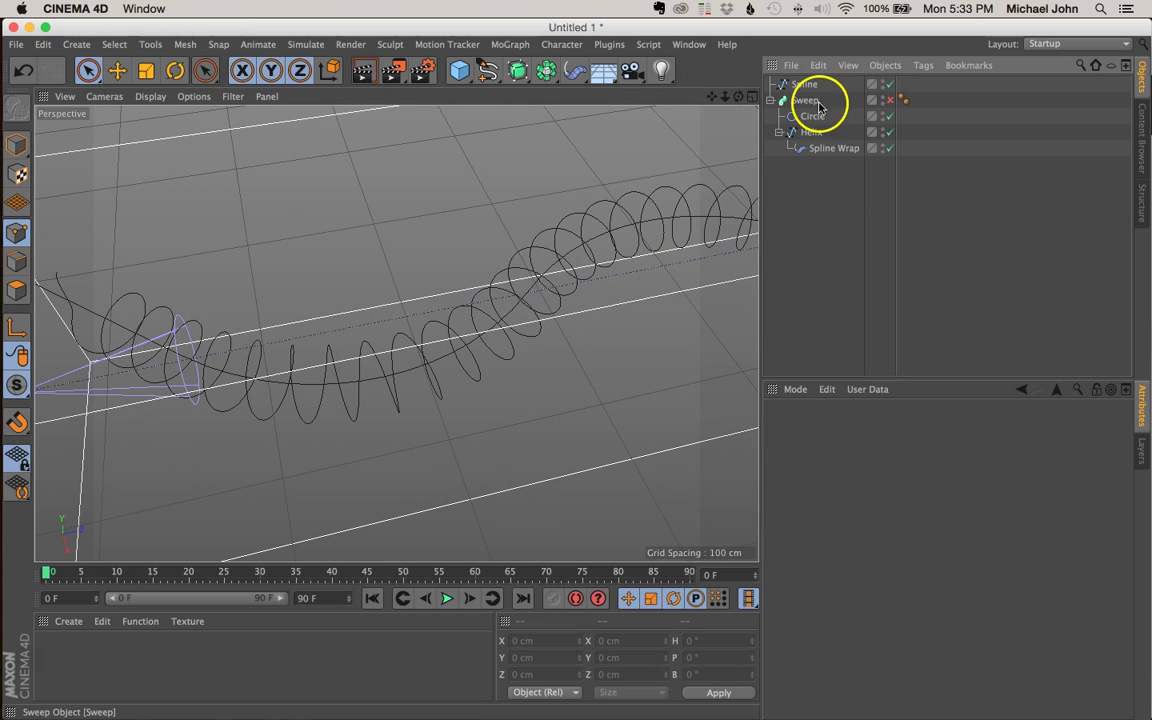
left_click(887, 101)
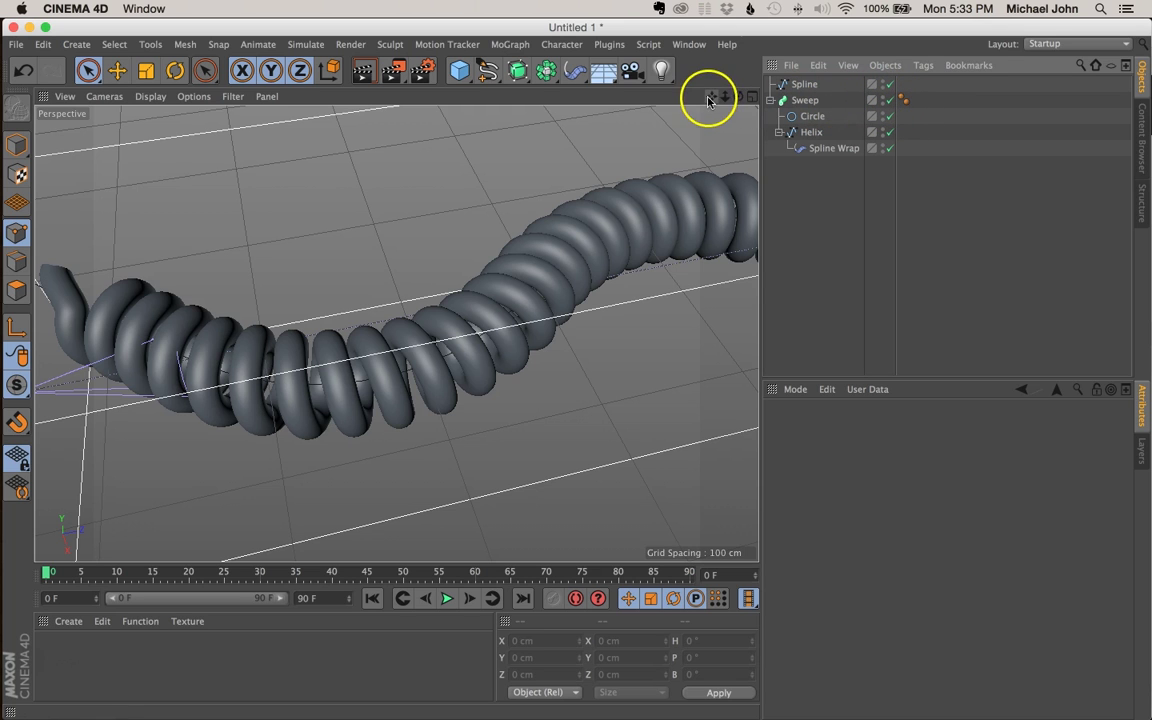
left_click_drag(710, 97, 567, 372)
scroll(567, 372, "down", 5)
left_click_drag(452, 239, 404, 229, "alt")
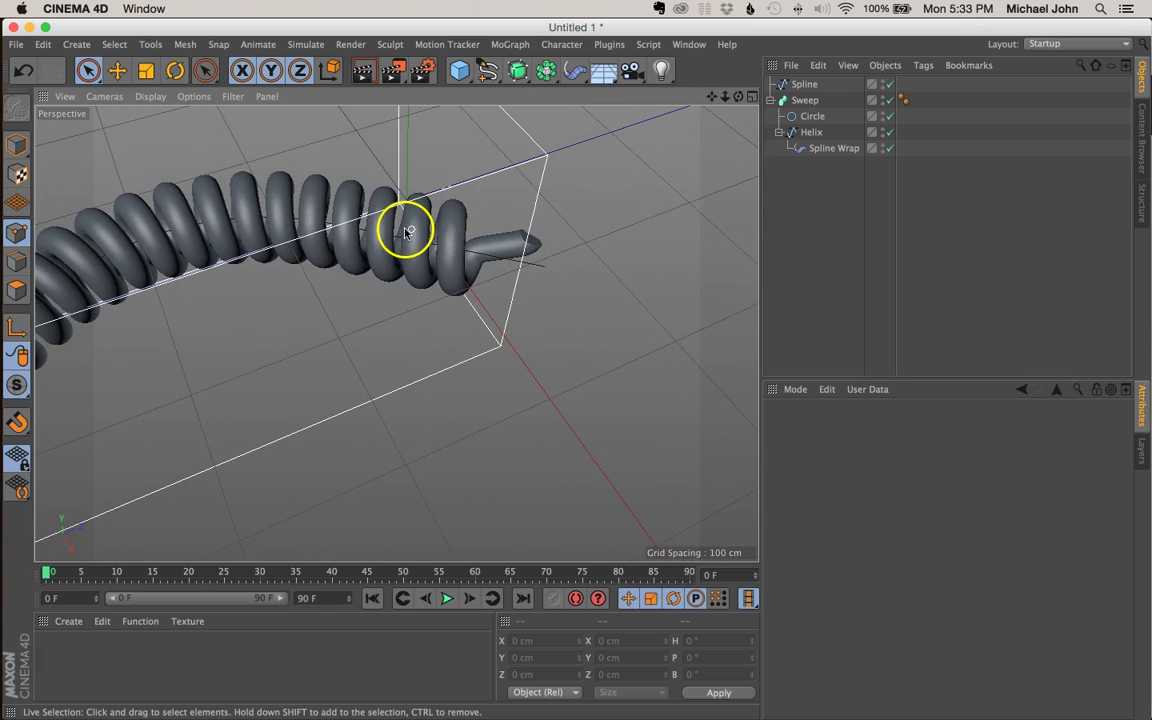
scroll(404, 229, "down", 3)
scroll(380, 236, "up", 4)
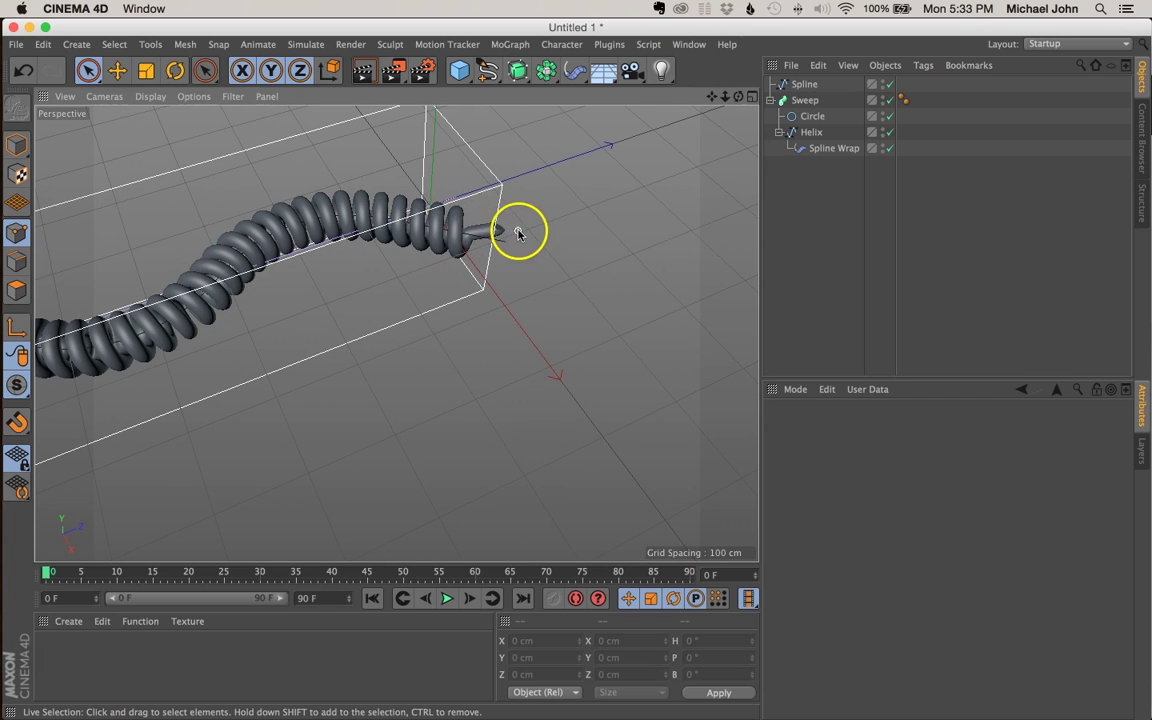
scroll(410, 238, "down", 4)
scroll(405, 238, "up", 4)
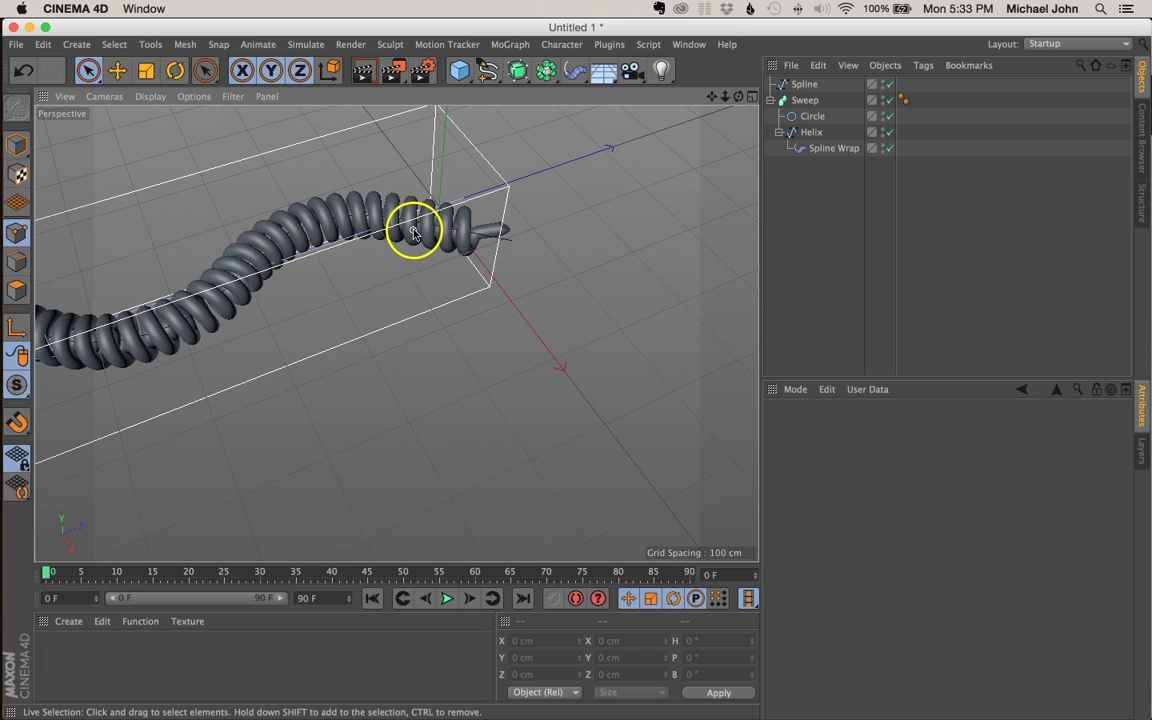
- Check the cable's plug end in the Preview reference image and examine the matching bend in the Cinema 4D model up close
key("super+Tab")
left_click(392, 330)
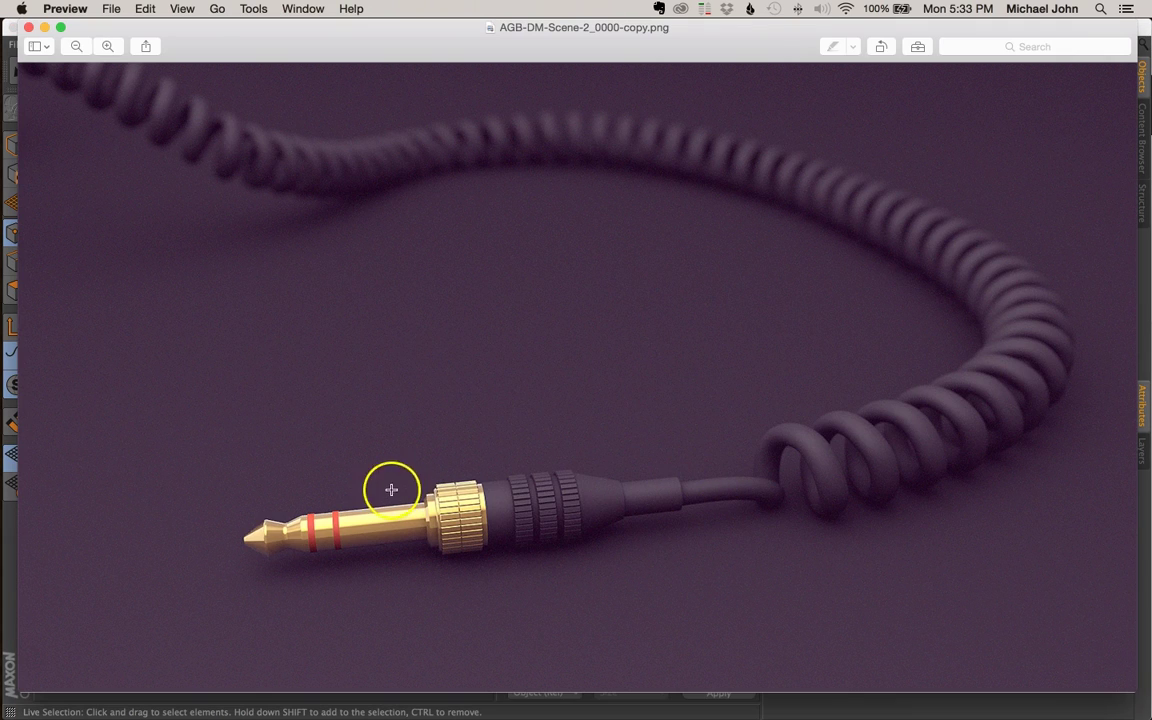
key("super+Tab")
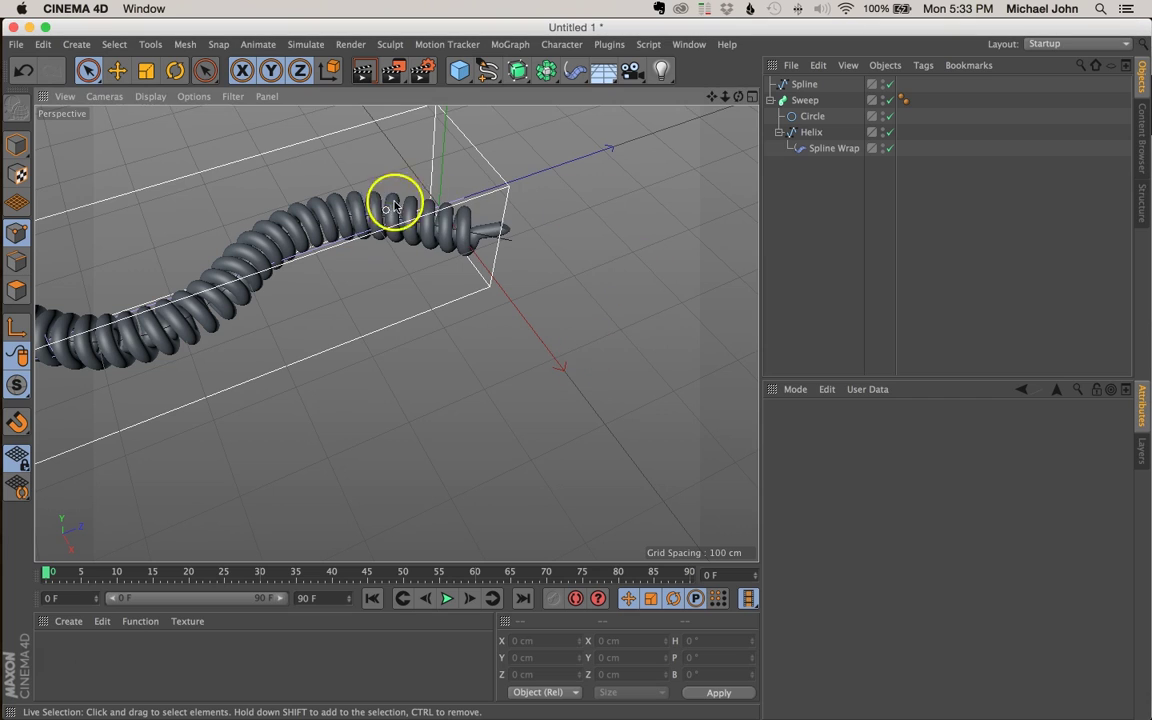
left_click_drag(418, 228, 503, 238, "alt")
scroll(462, 240, "up", 10)
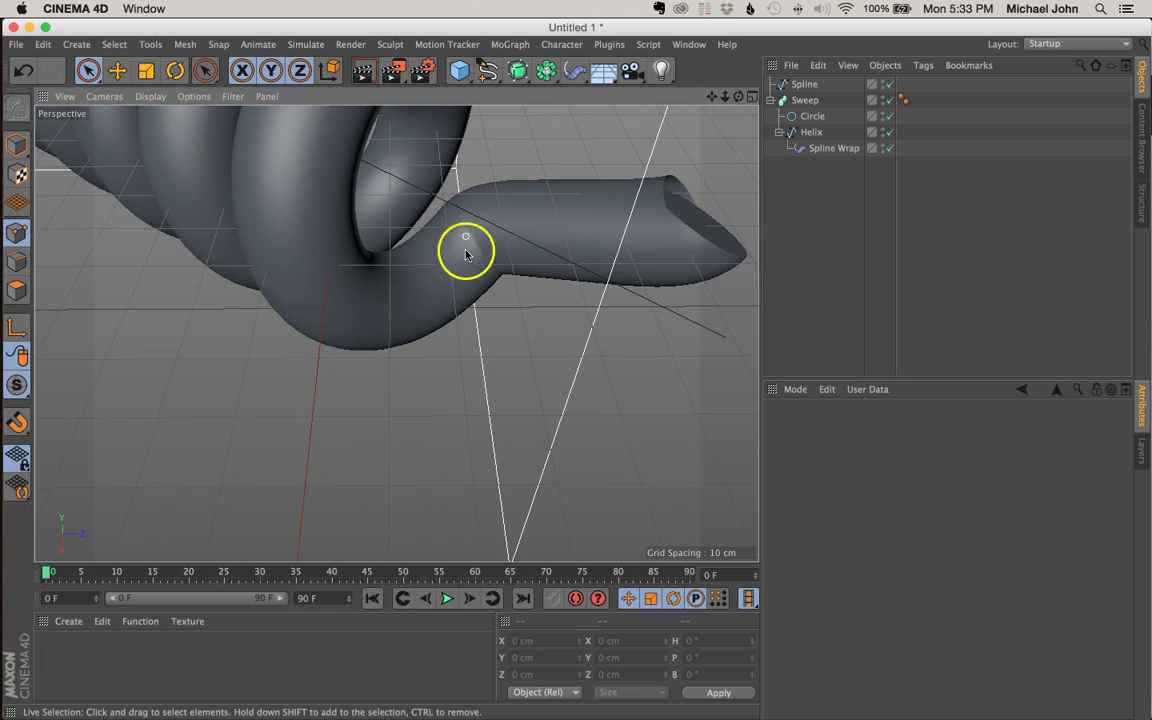
left_click_drag(518, 235, 481, 222, "alt")
right_click_drag(473, 229, 518, 211, "alt")
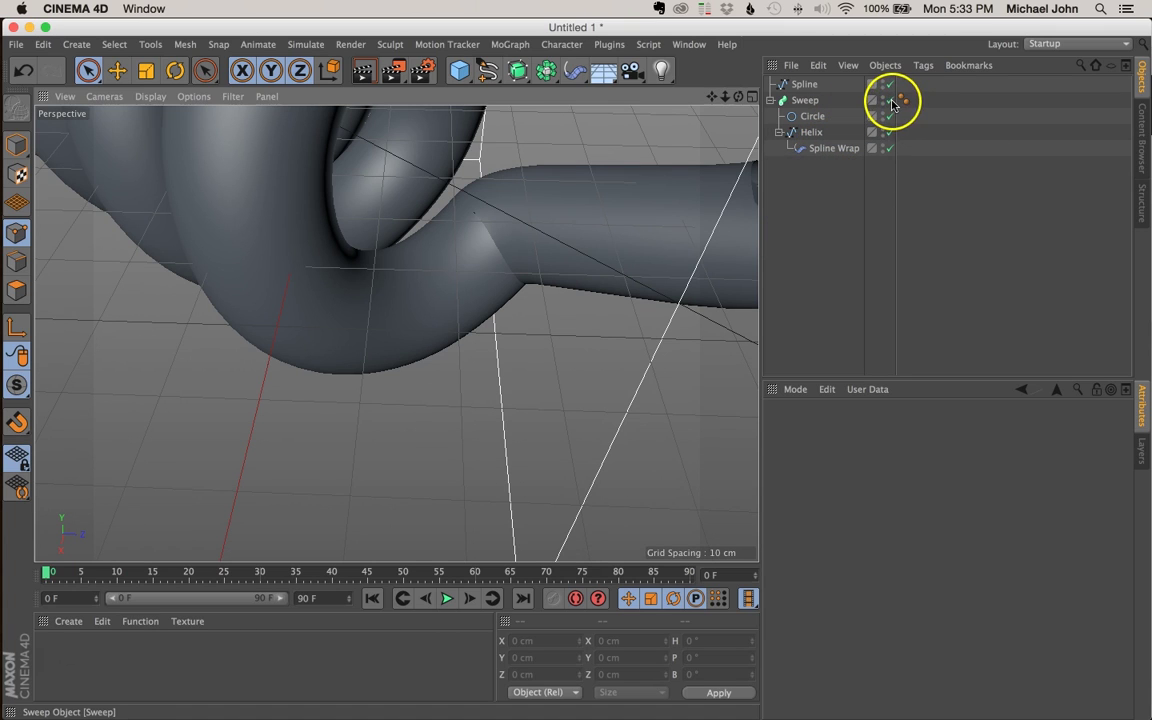
- Turn off the Sweep and select the Helix spline for point editing
left_click(803, 101)
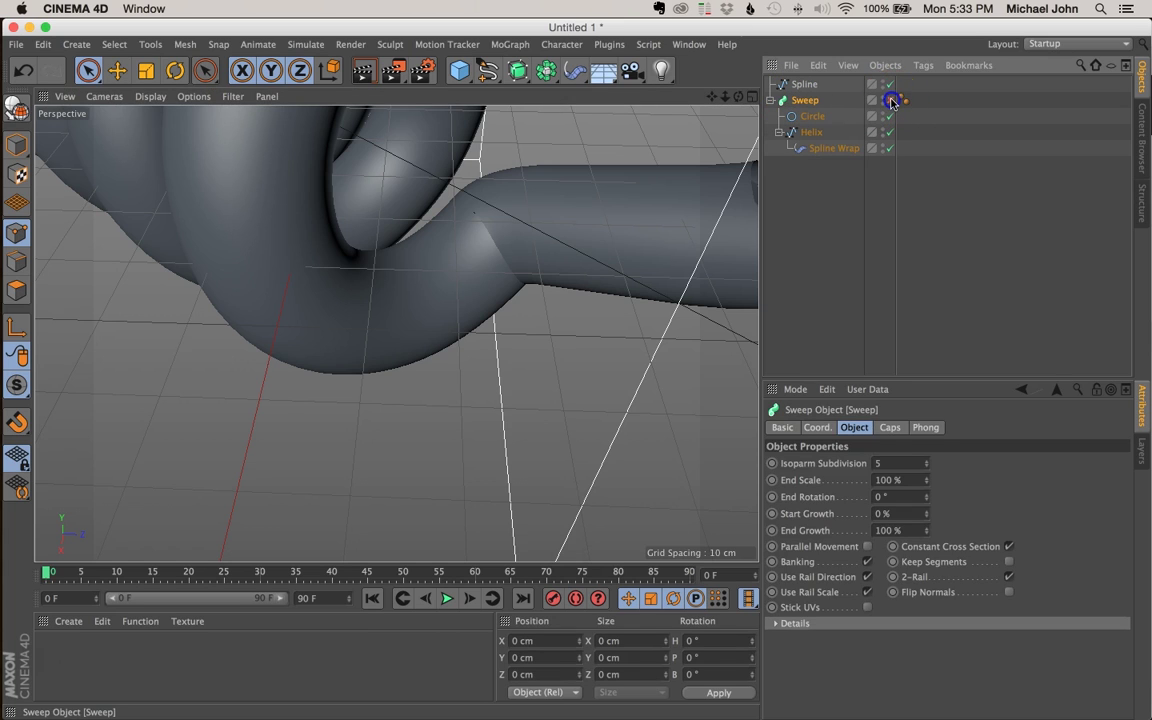
left_click(886, 99)
left_click(891, 100)
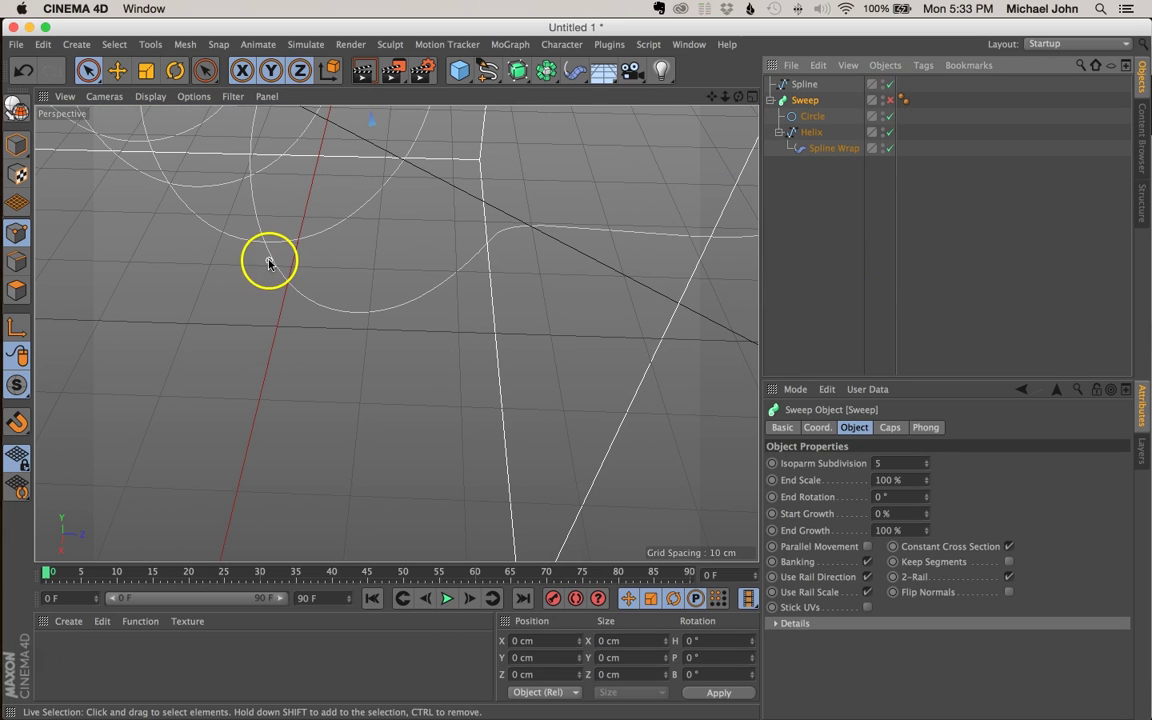
left_click(811, 135)
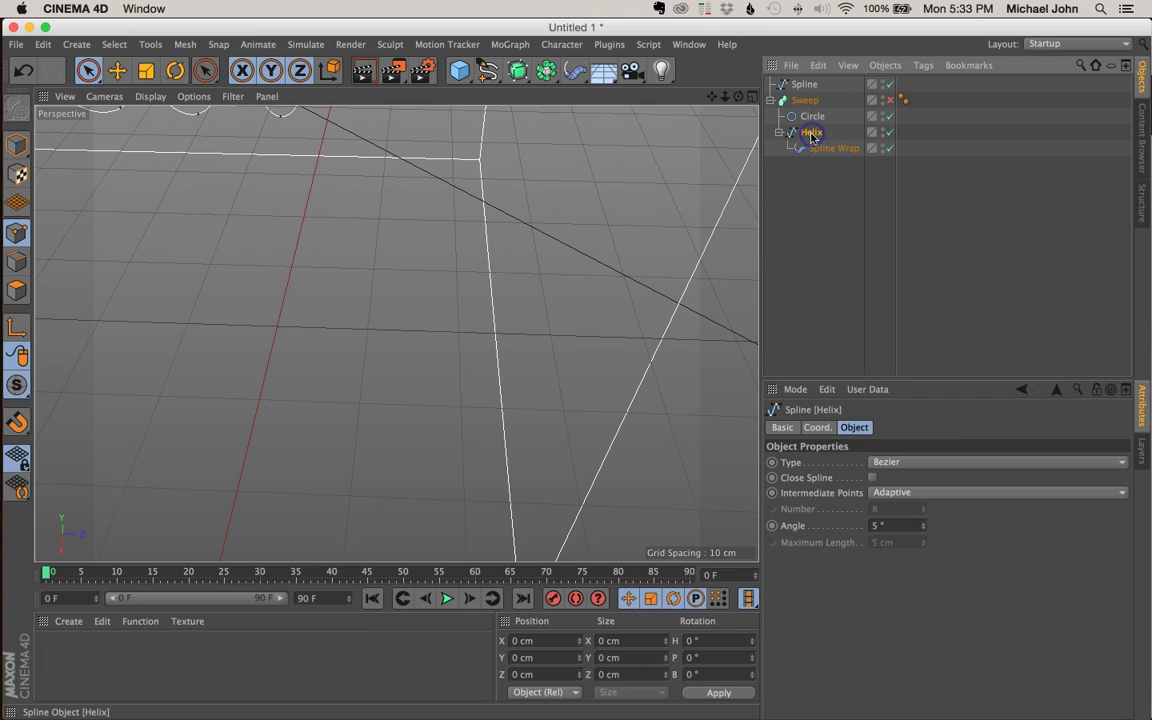
left_click(26, 248)
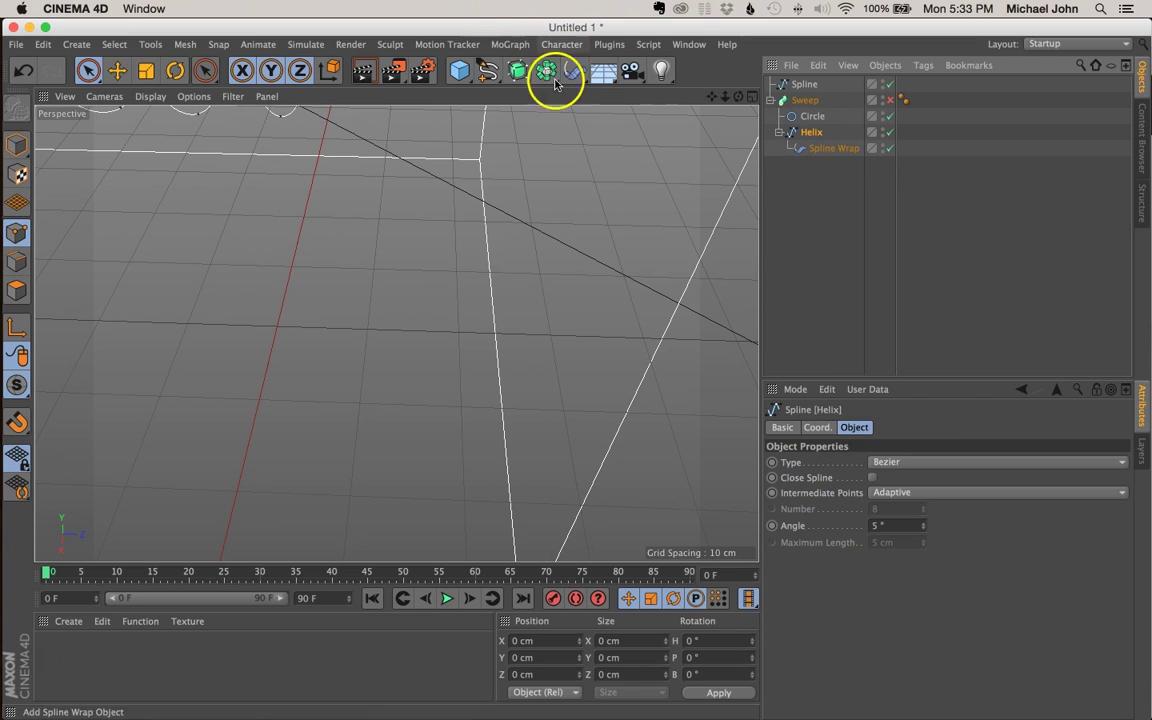
- Select the Helix point where the lead-out leaves the last coil and lengthen its tangent handle on the lead-out side
mouse_move(708, 95)
left_mouse_down()
mouse_move(579, 386)
mouse_move(521, 335)
left_mouse_up()
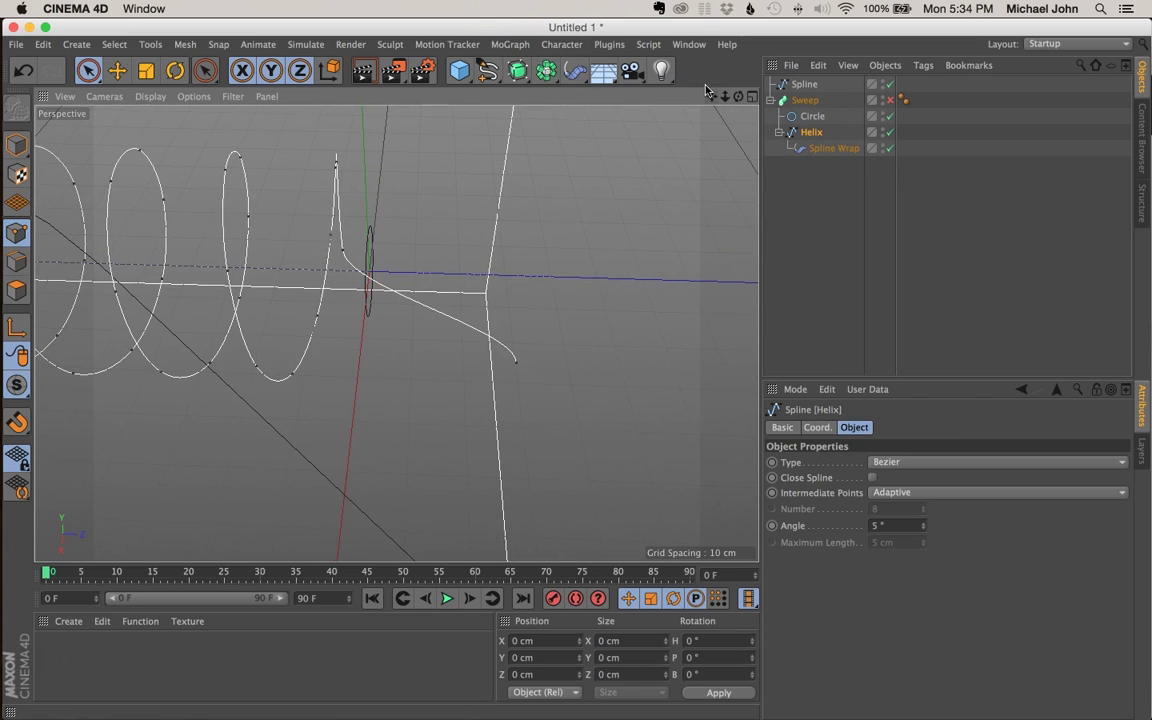
left_click_drag(365, 275, 365, 237, "alt")
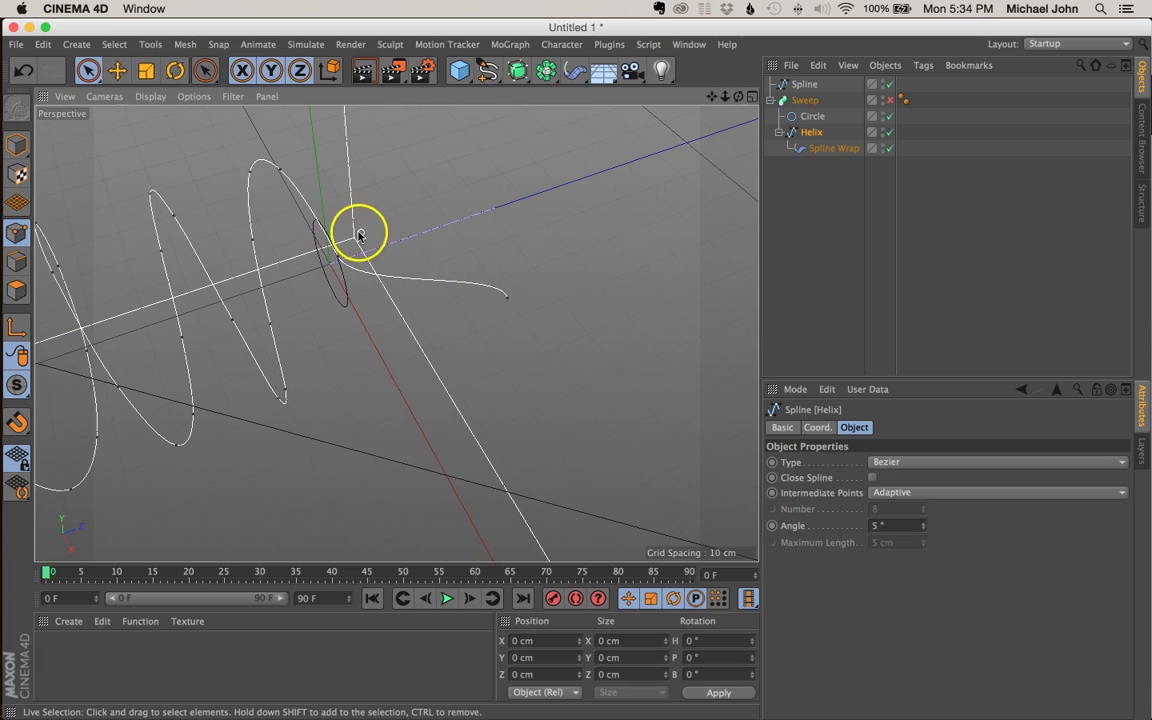
left_click(340, 255)
scroll(330, 257, "up", 6)
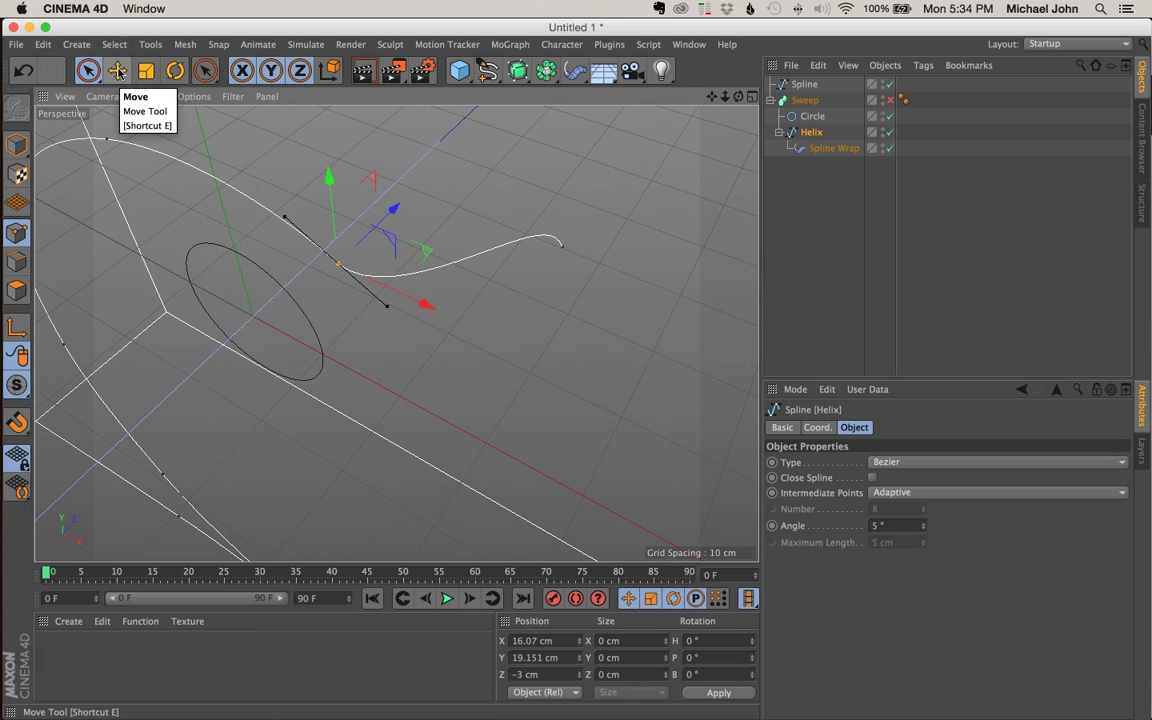
left_click(117, 70)
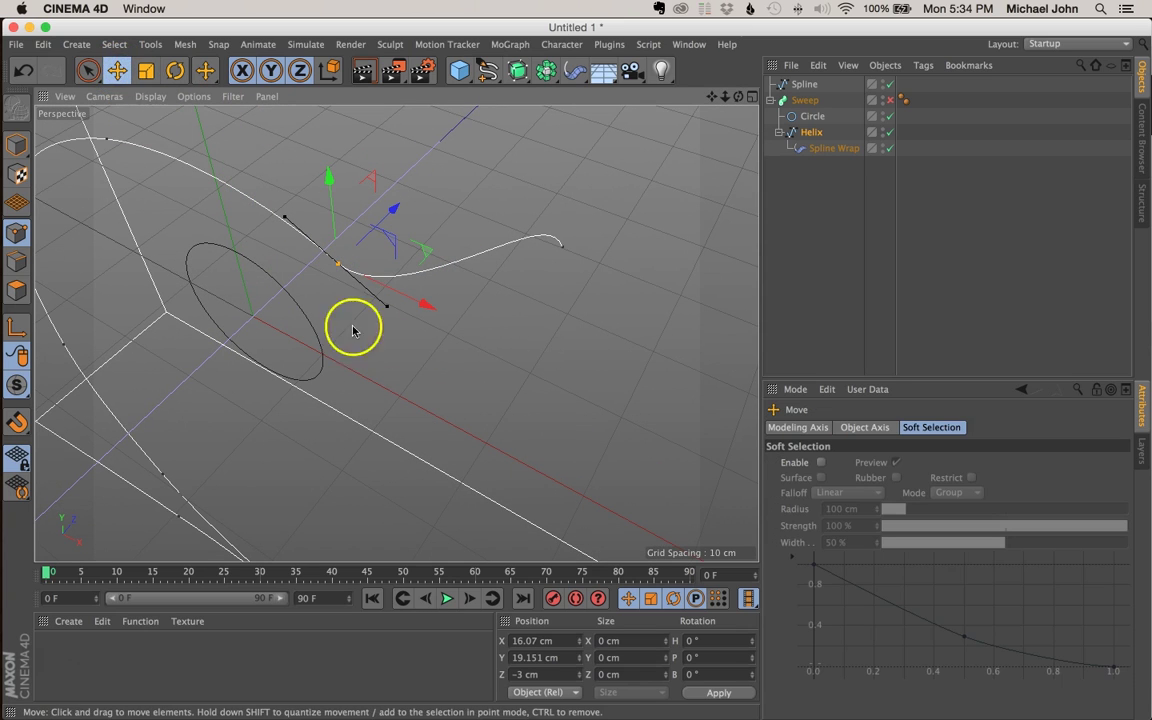
left_click_drag(347, 260, 370, 262, "alt")
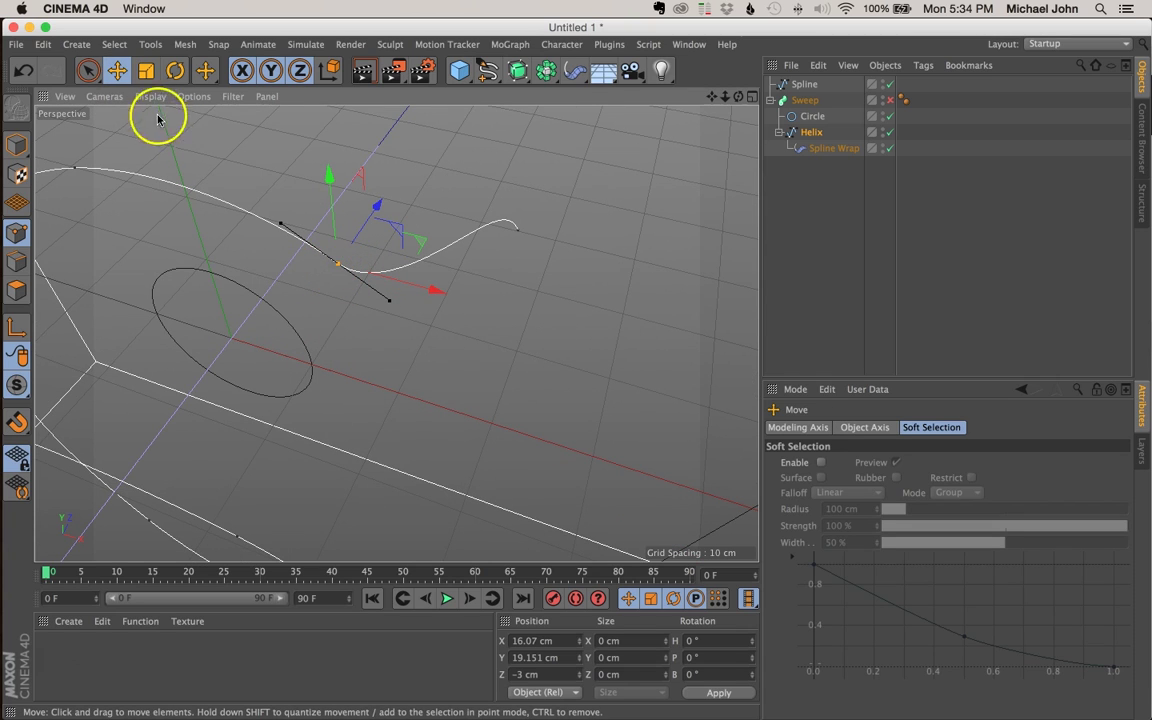
left_click(117, 70)
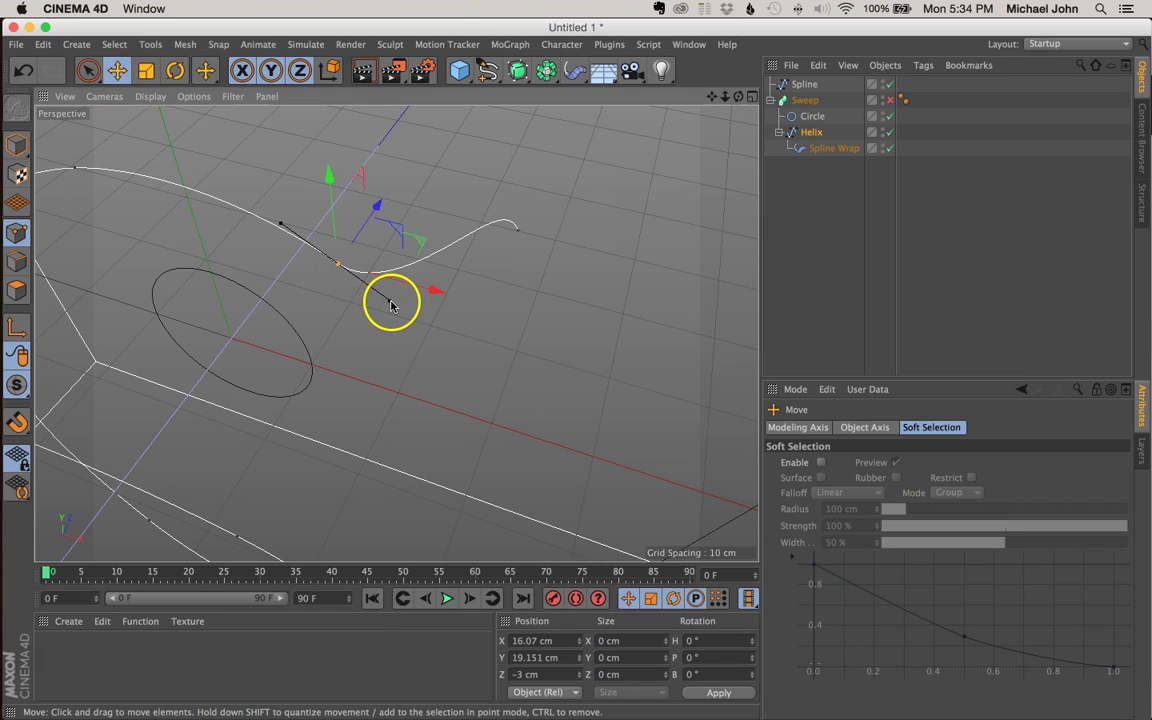
left_click_drag(390, 305, 395, 305)
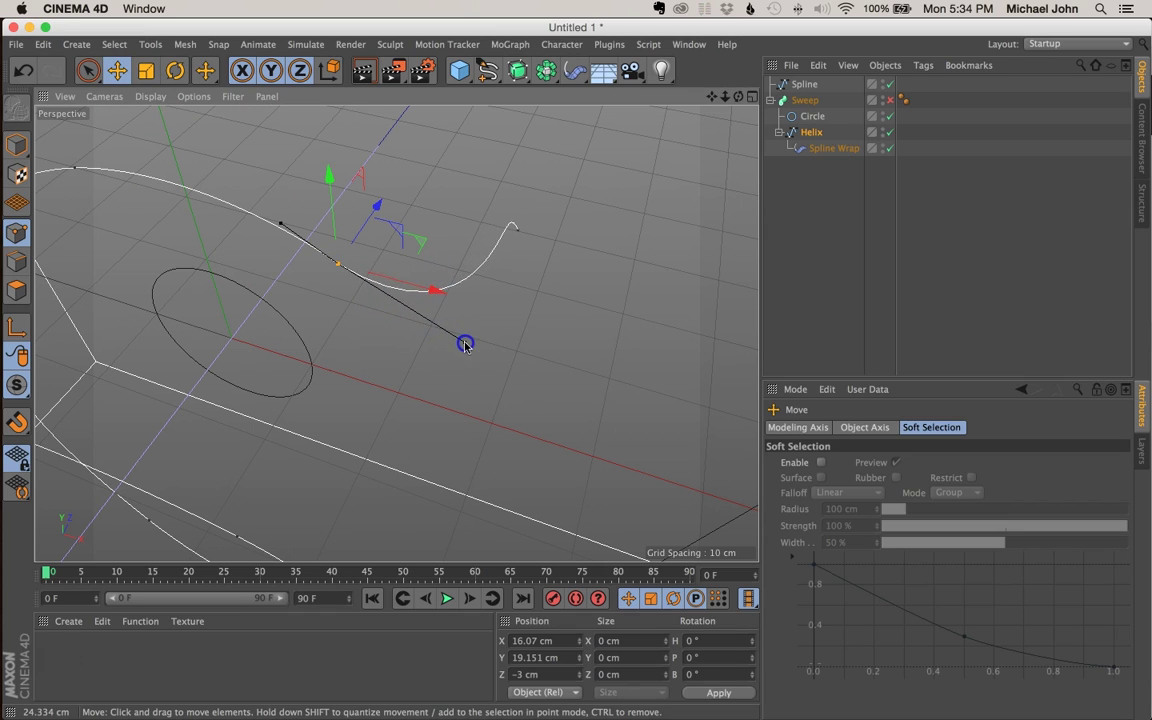
left_click_drag(468, 347, 468, 347)
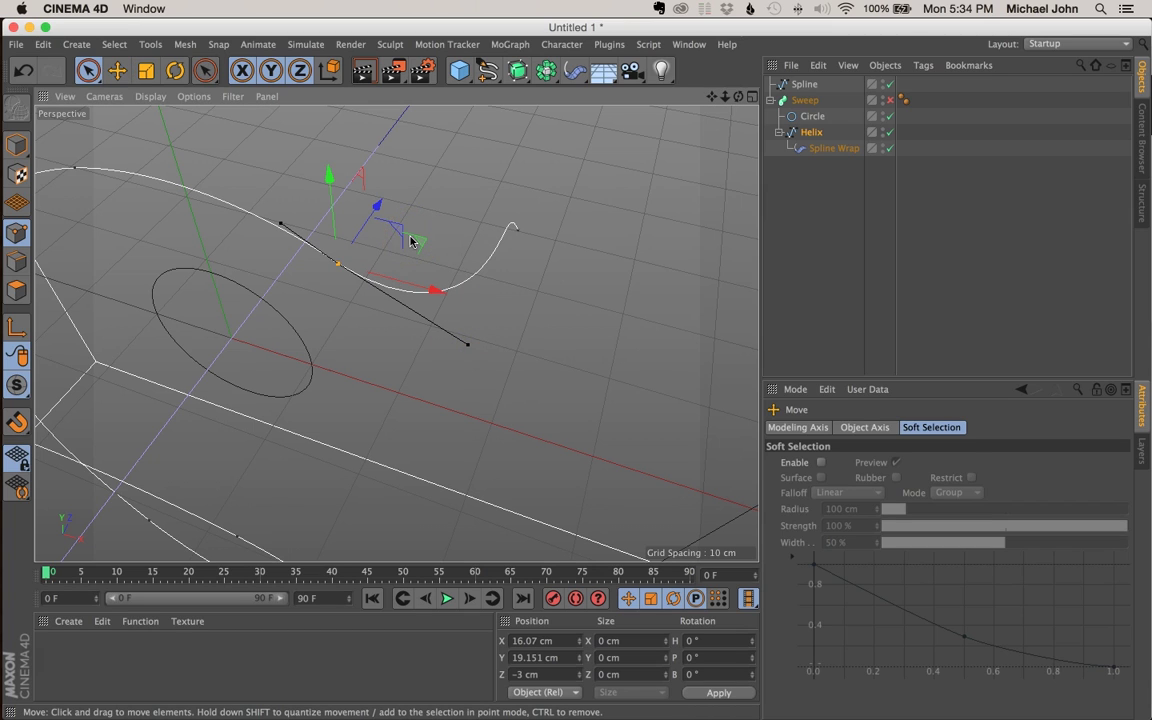
key("space")
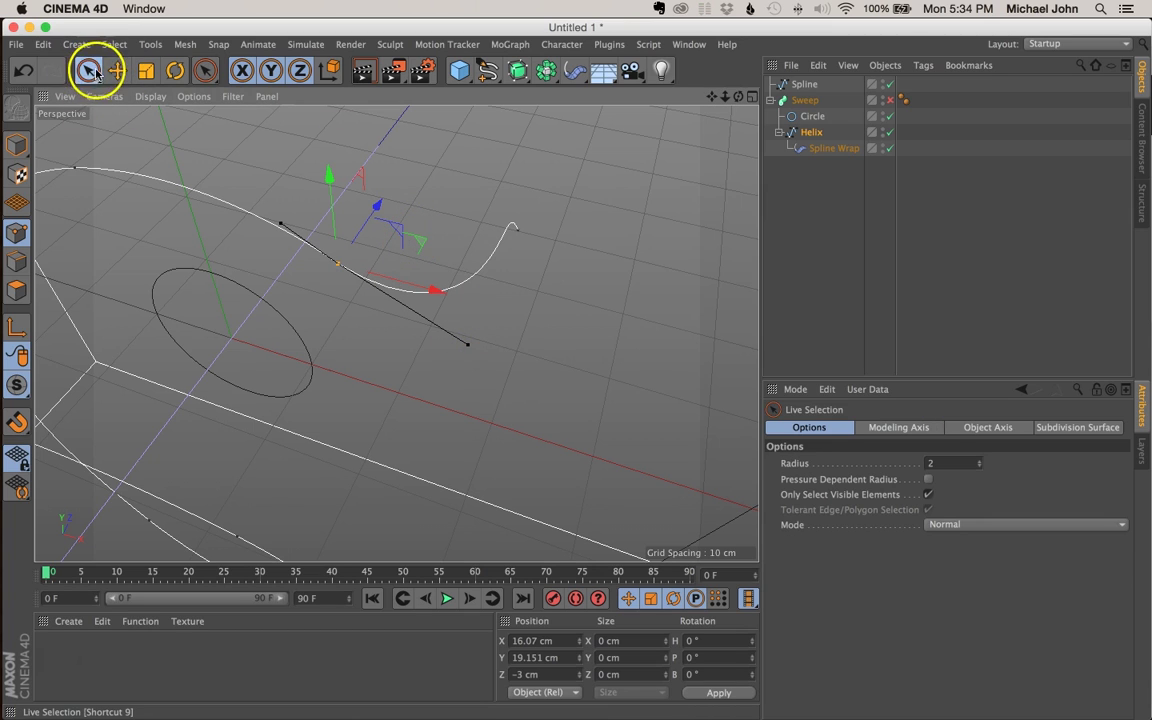
- Angle that point's lead-out tangent handle outward, away from the last coil, adjusting it from the side and end-on
left_click_drag(393, 296, 183, 293, "alt")
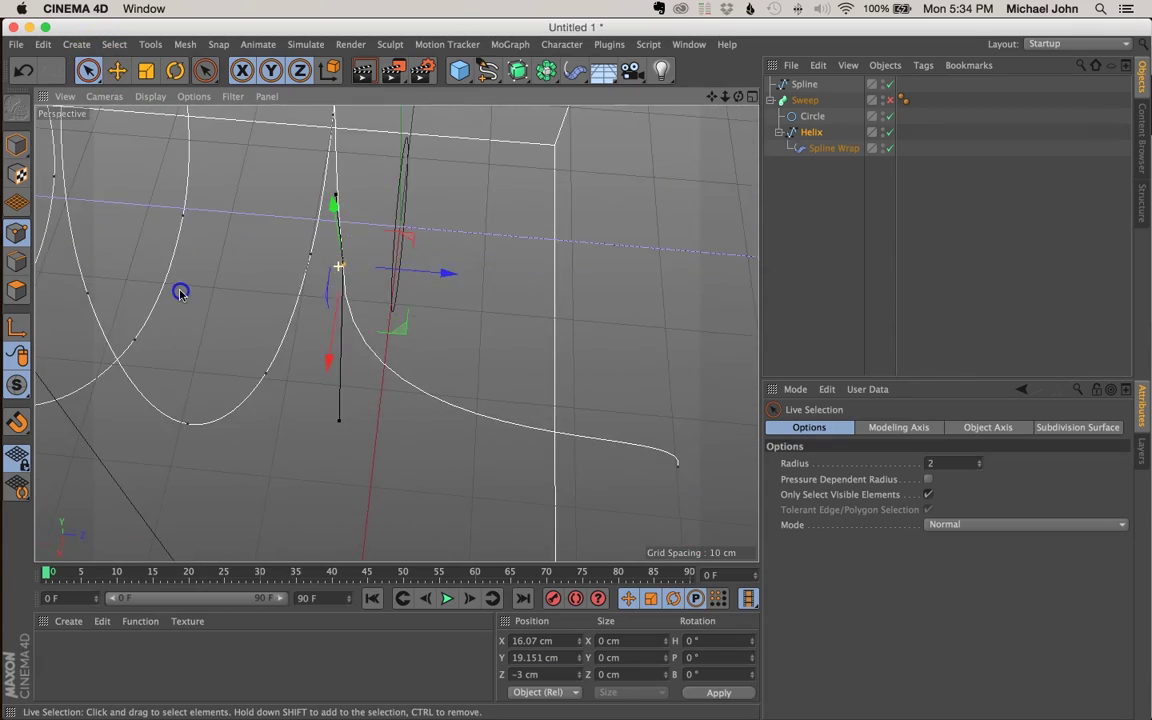
key("e")
left_click_drag(339, 424, 359, 421)
key("ctrl+z")
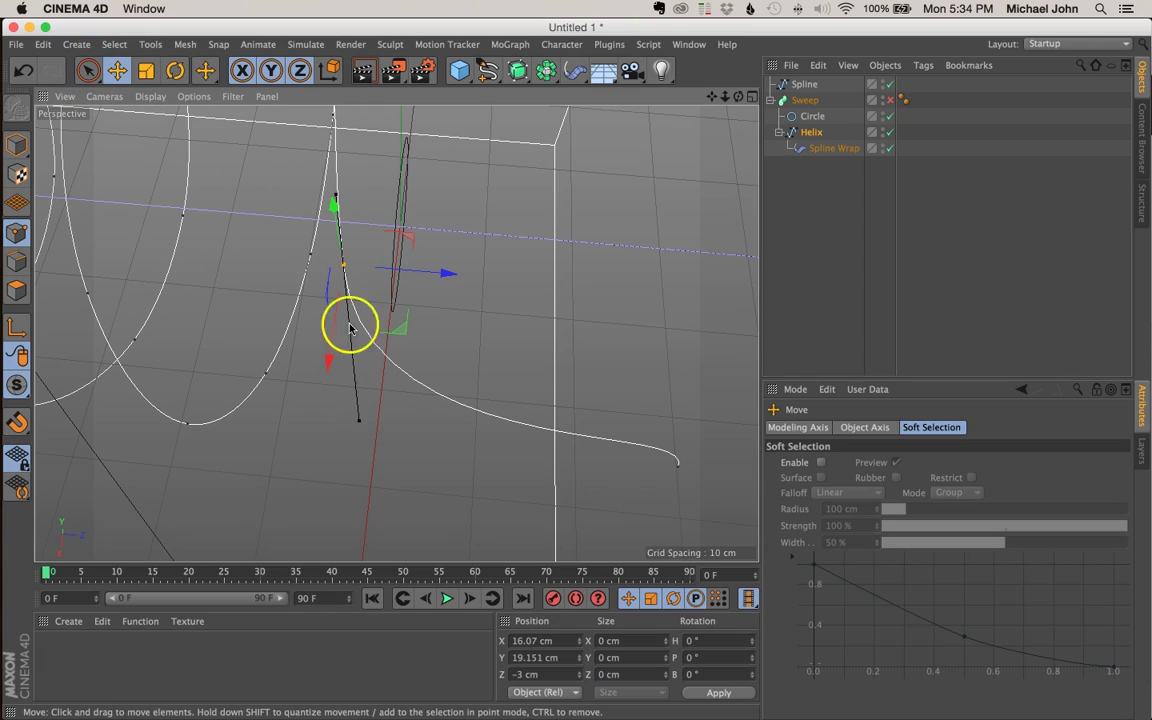
left_click_drag(345, 266, 164, 192, "alt")
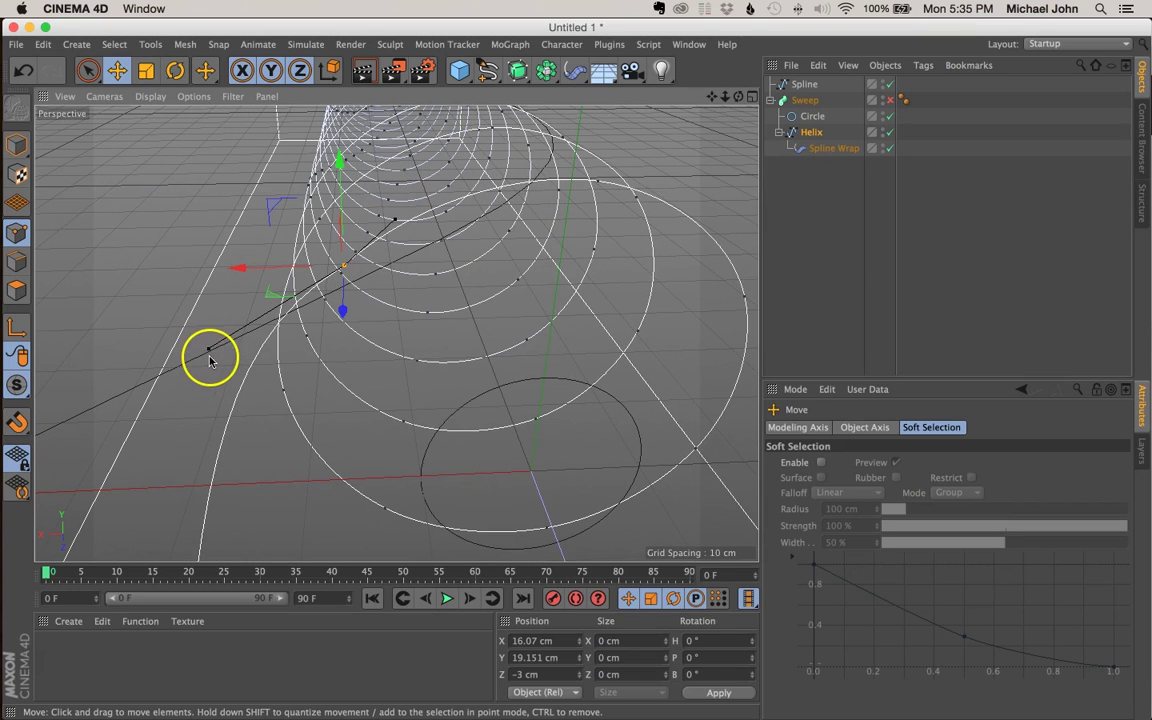
left_click_drag(209, 351, 218, 371)
left_click_drag(340, 268, 604, 334, "alt")
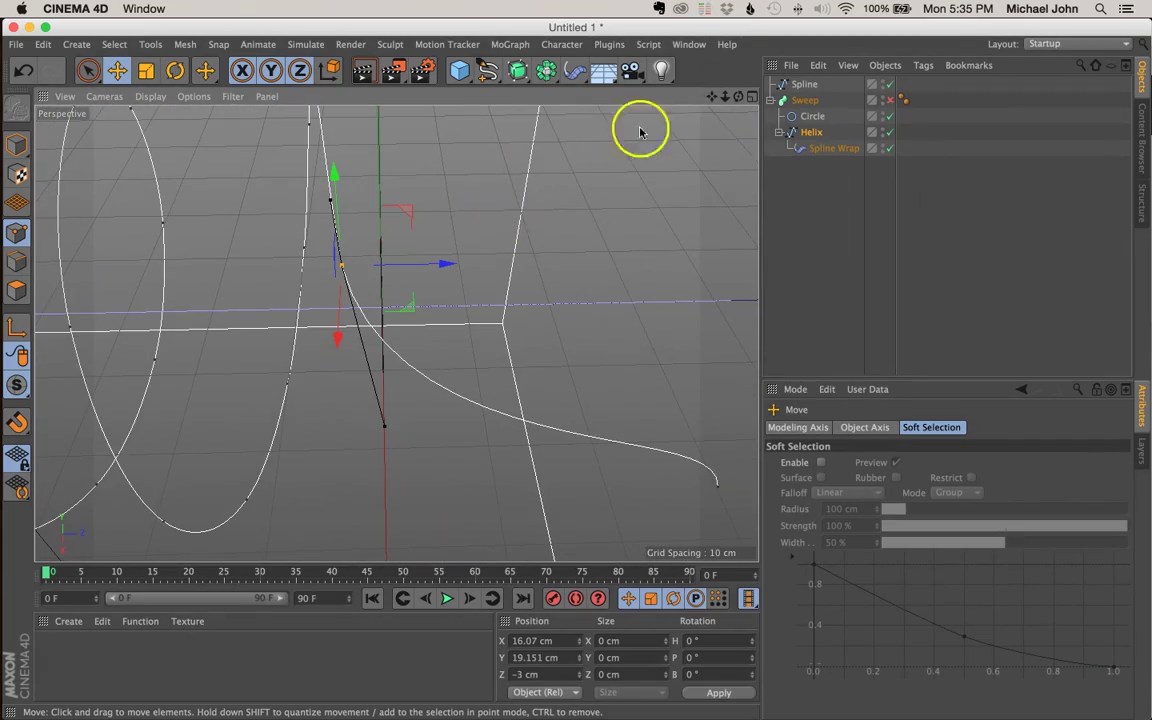
- Select the lead-out's end point and swing its tangent handle back in line with the curve to remove the hooked tip
left_click_drag(710, 97, 650, 168)
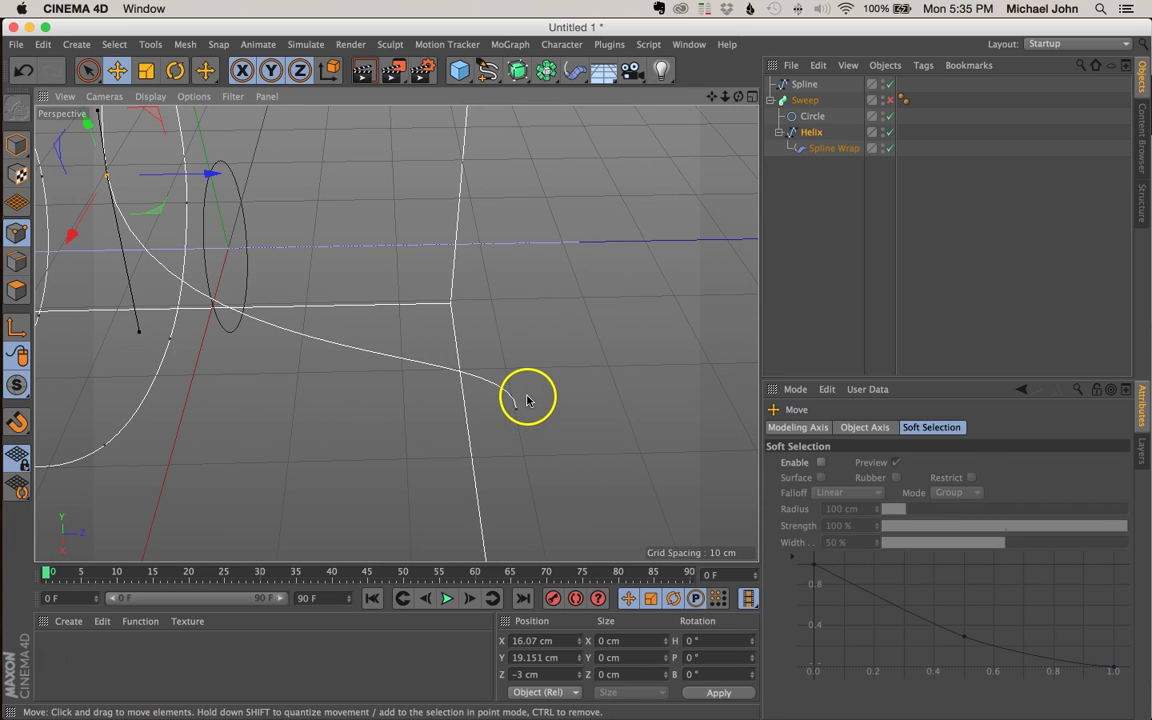
key("9")
mouse_move(497, 416)
left_mouse_down()
mouse_move(501, 449)
mouse_move(508, 402)
left_mouse_up()
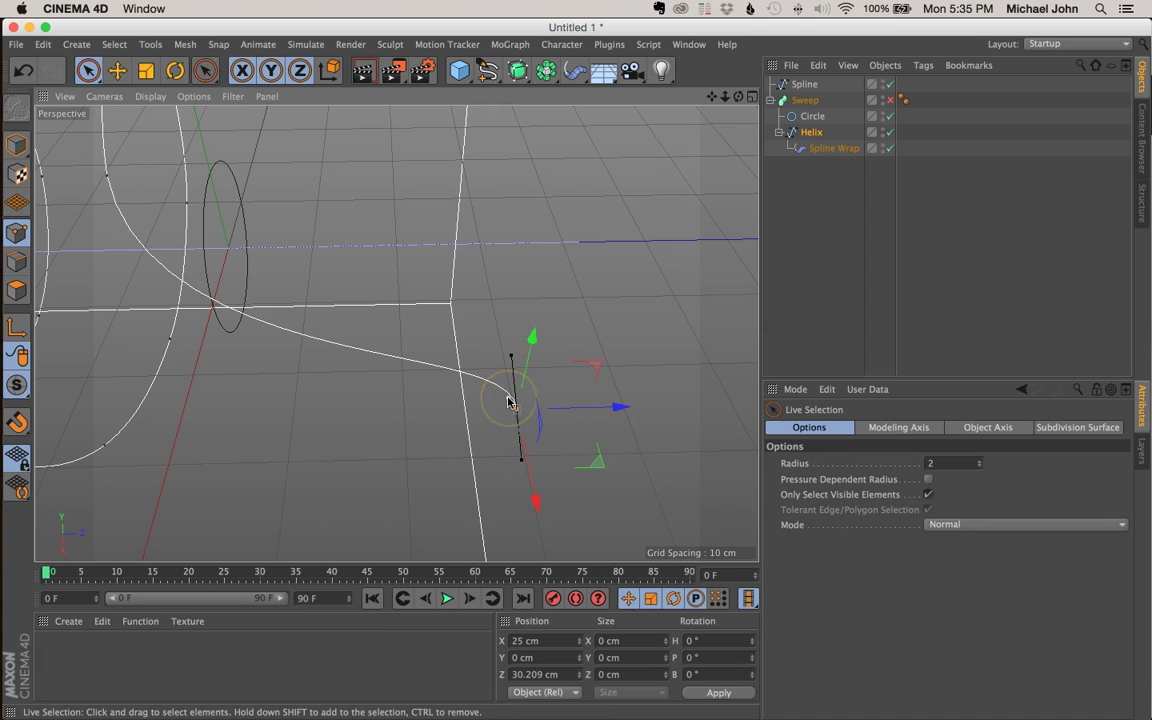
key("e")
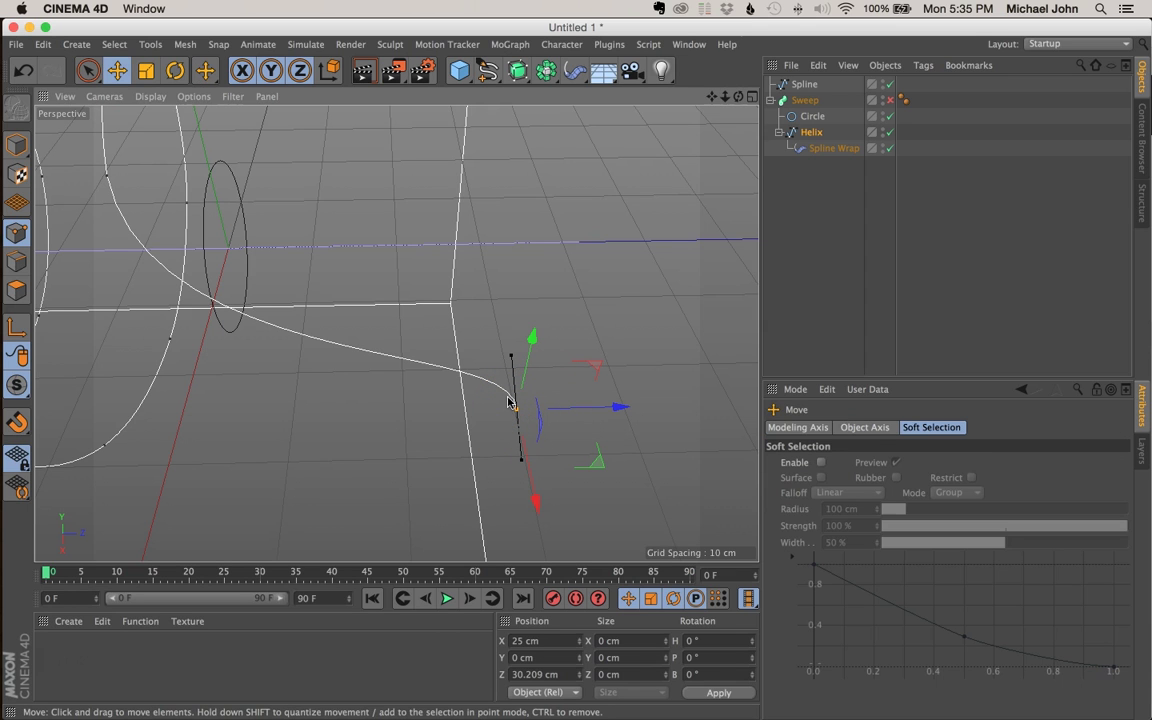
left_click_drag(517, 412, 553, 349, "alt")
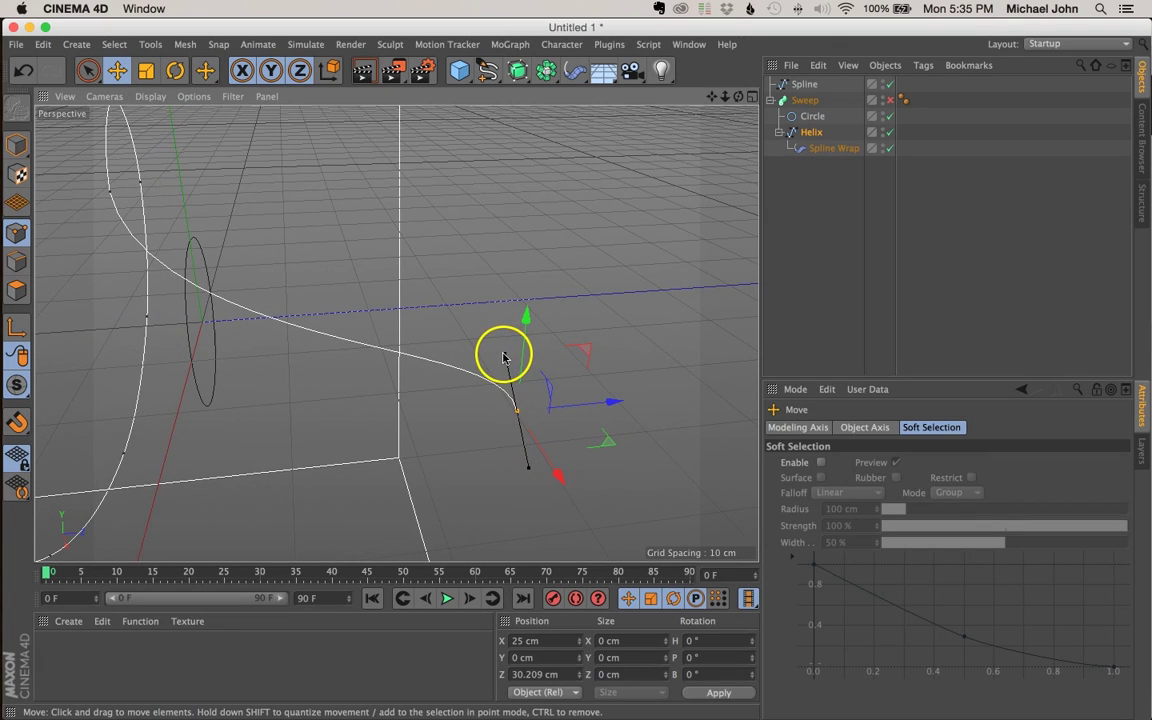
left_click_drag(505, 356, 462, 406)
left_click(520, 414)
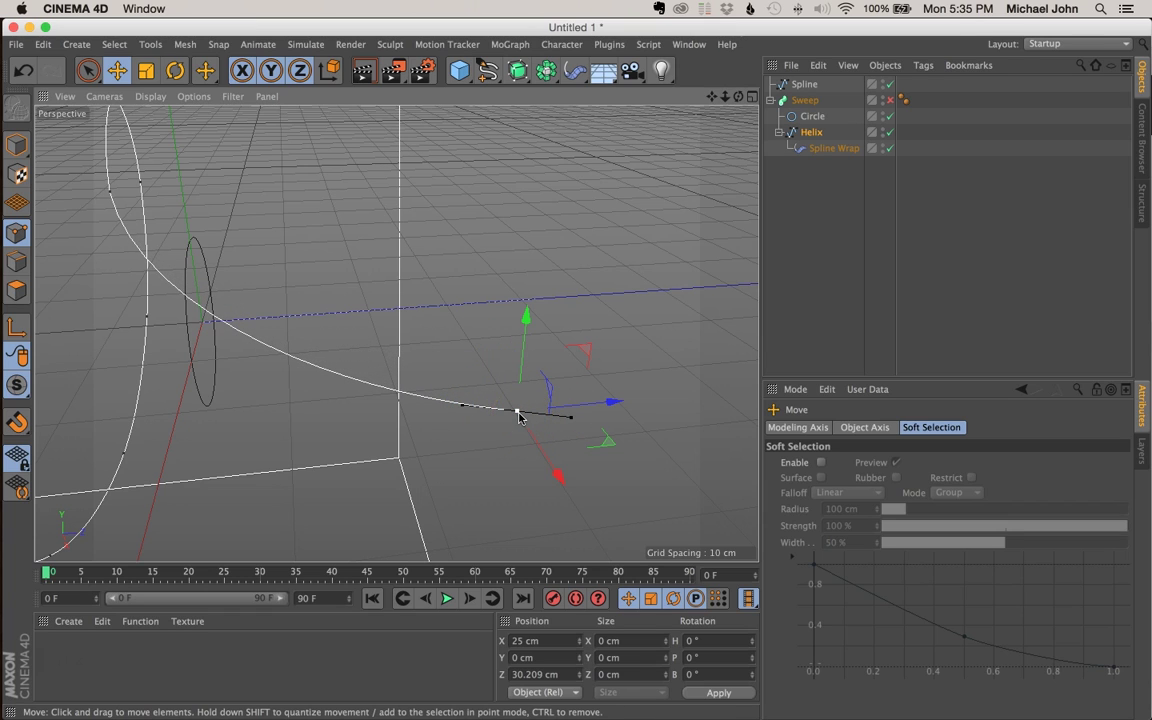
- Fine-tune the end point's tangent direction from a view along the coil, and deselect the point
left_click_drag(517, 414, 197, 437, "alt")
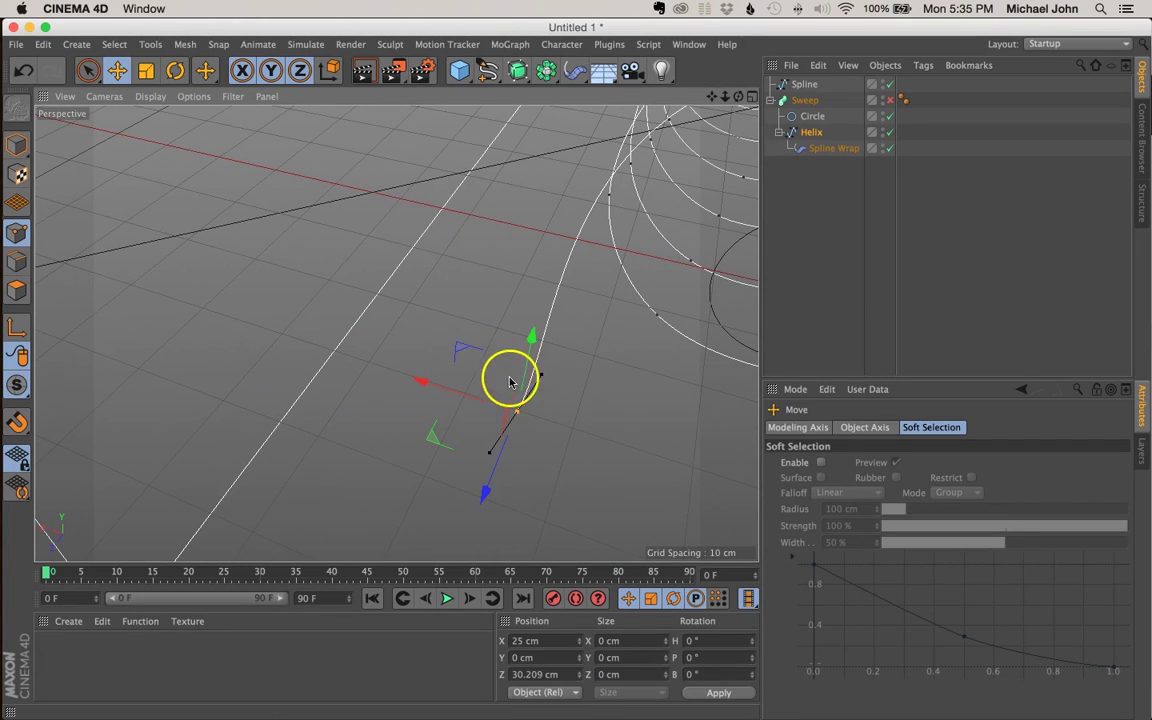
left_click_drag(541, 380, 530, 367)
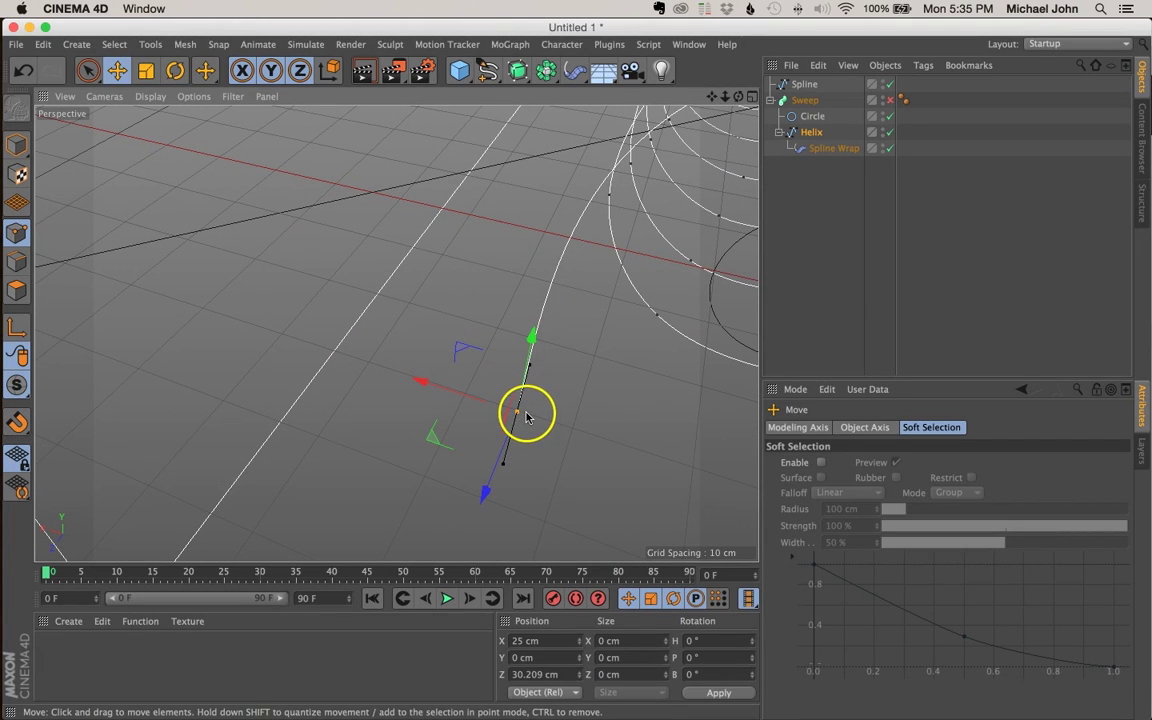
left_click_drag(520, 418, 683, 427, "alt")
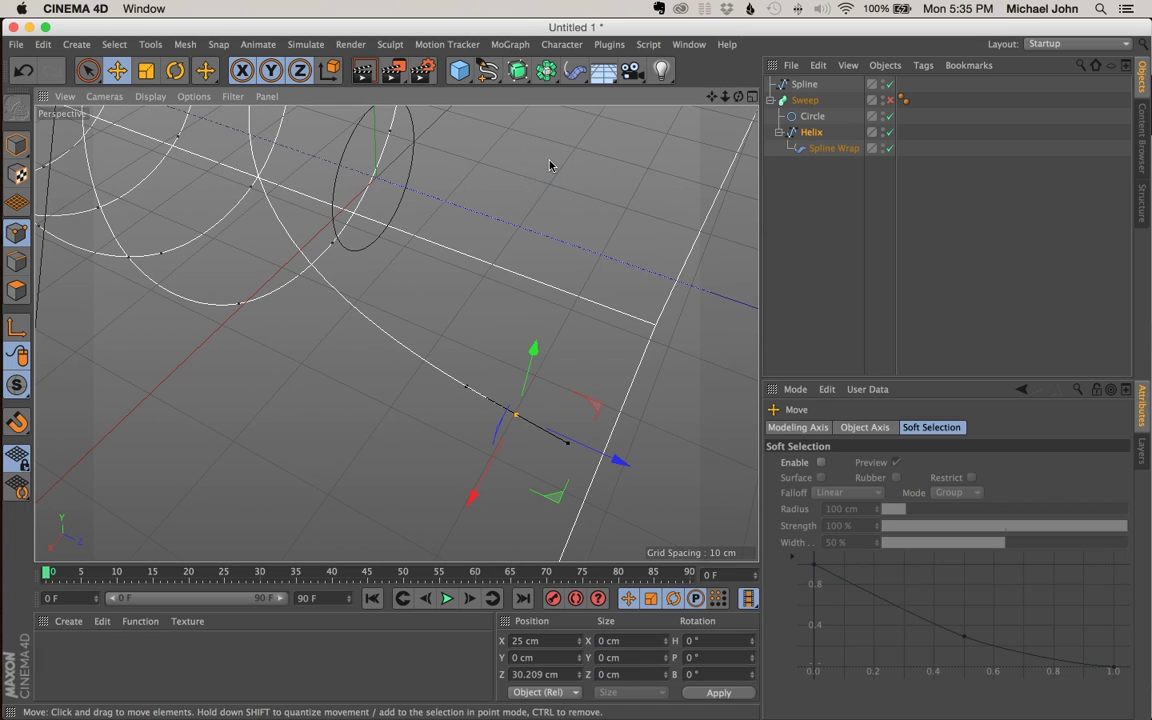
key("9")
left_click(630, 214)
- Turn the Sweep back on and inspect the reshaped lead-out beside the last coils
left_click_drag(643, 270, 617, 170, "alt")
left_click_drag(427, 198, 548, 221, "alt")
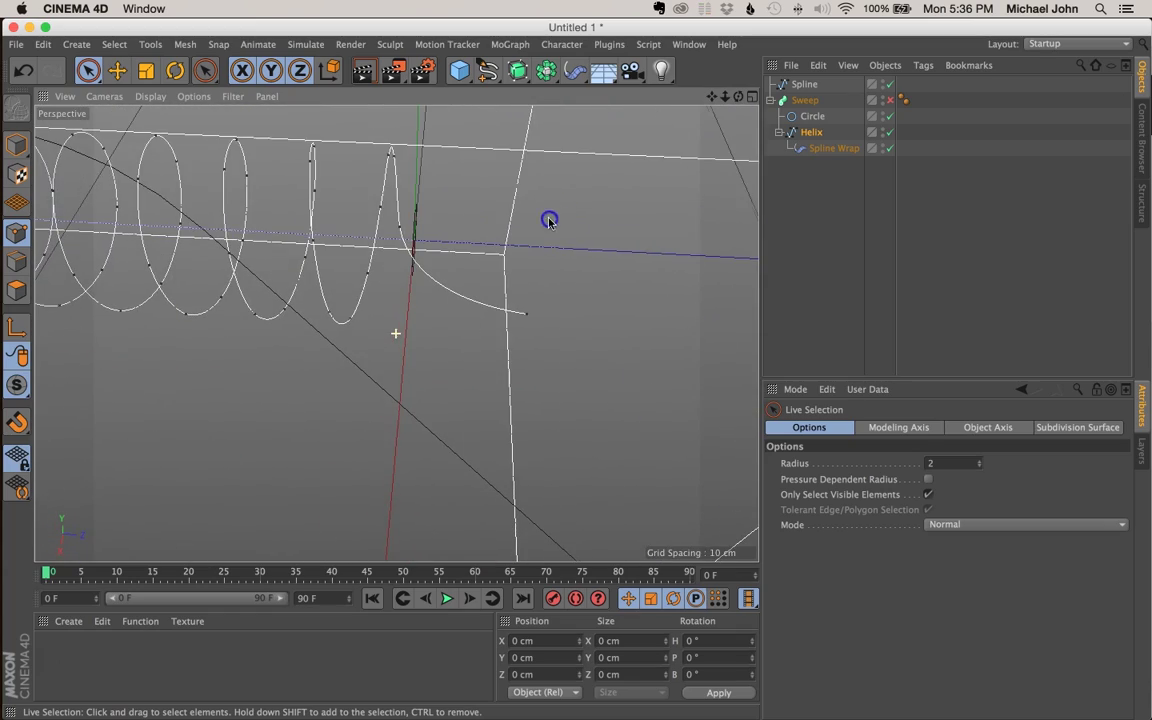
left_click(805, 101)
left_click(889, 102)
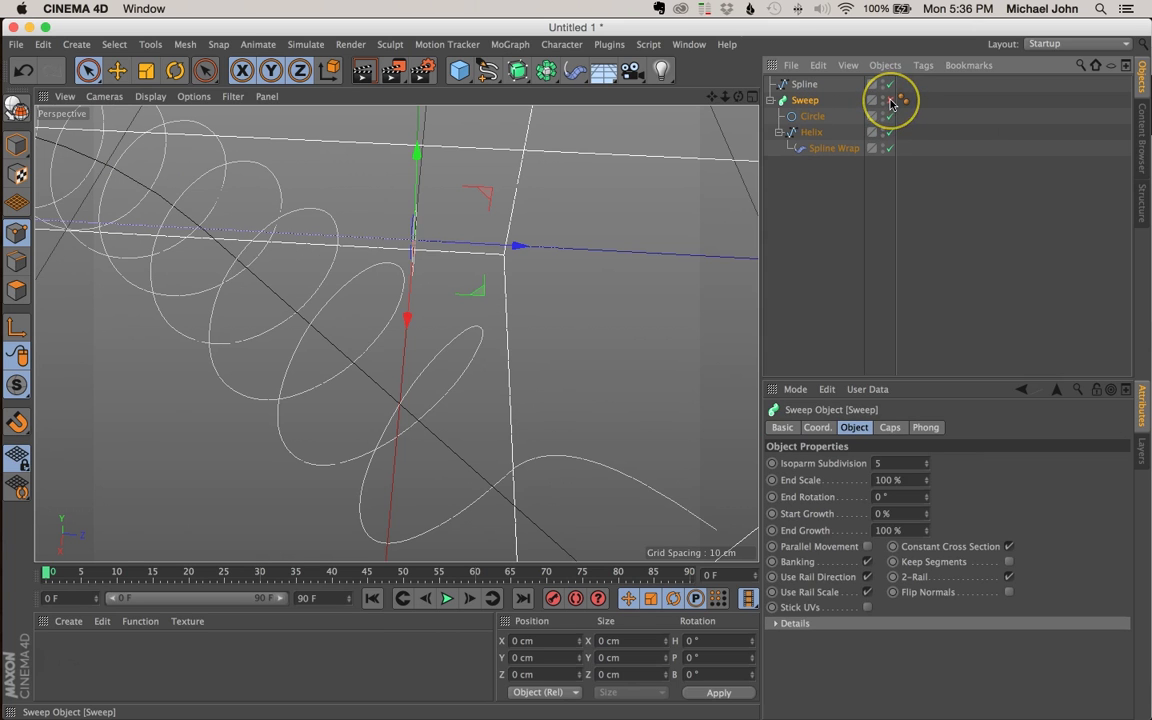
left_click(889, 101)
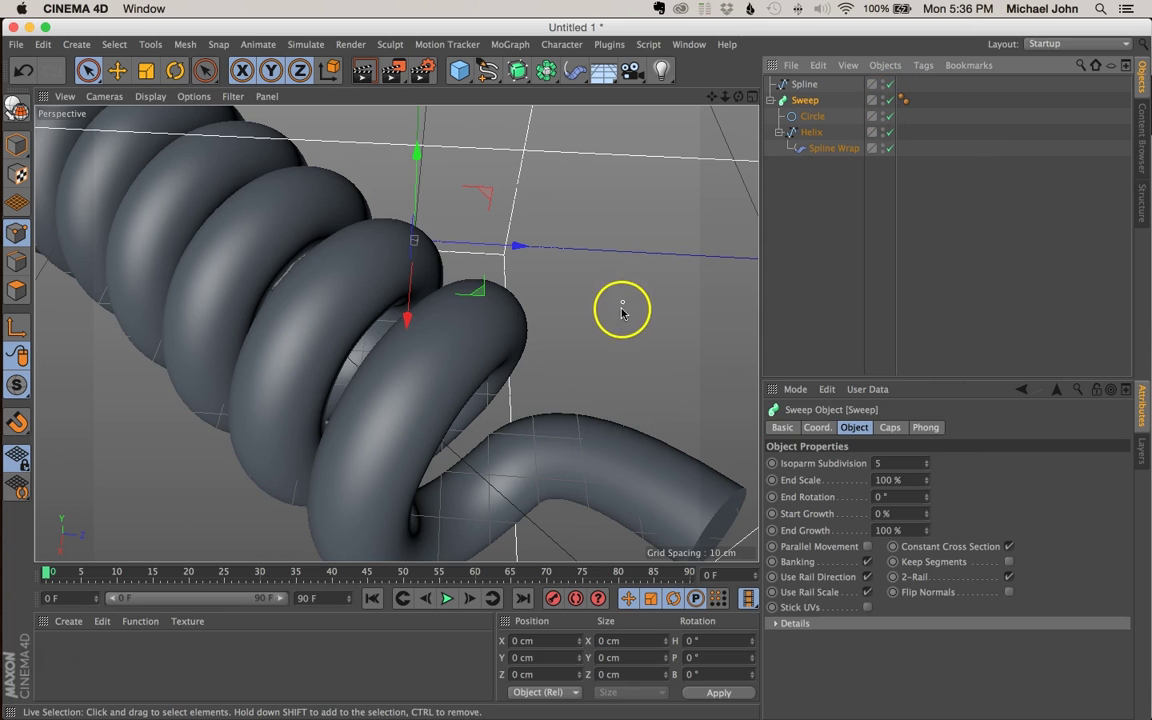
scroll(620, 310, "down", 5)
left_click_drag(609, 391, 610, 278, "alt")
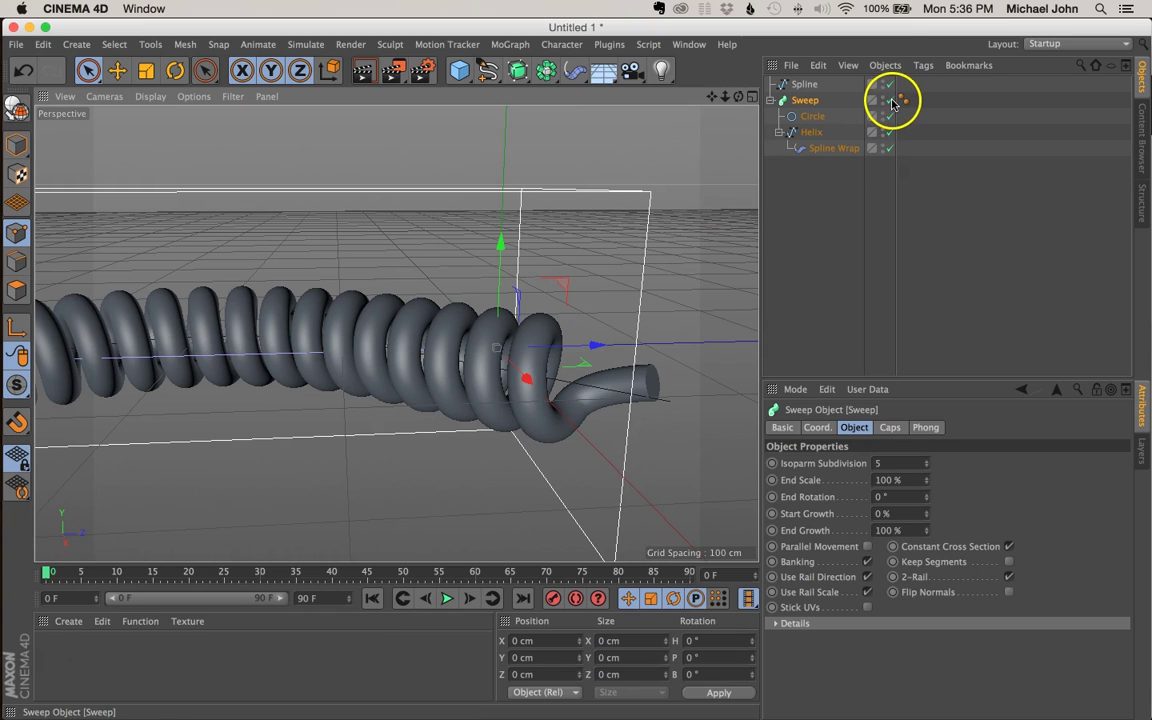
- Turn off the Sweep and move the Helix's lead-out end point outward along Z to about 77 cm
left_click(812, 133)
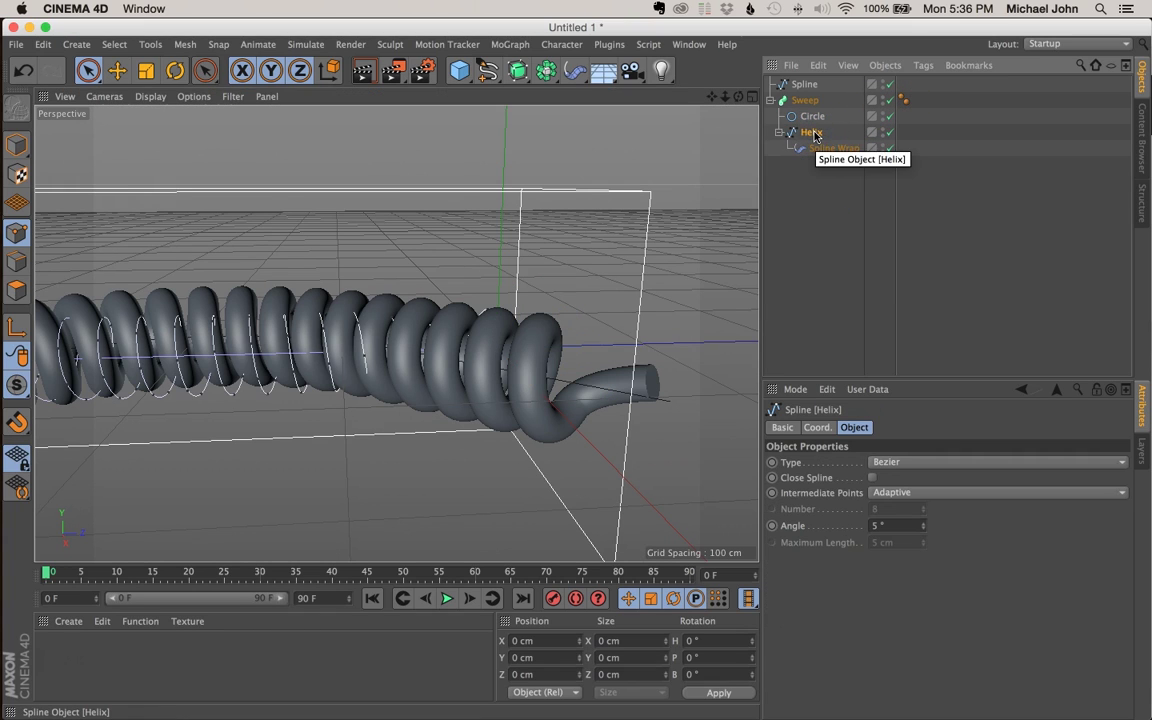
left_click(889, 100)
scroll(550, 355, "up", 3)
scroll(560, 351, "up", 2)
left_click_drag(542, 362, 502, 388, "alt")
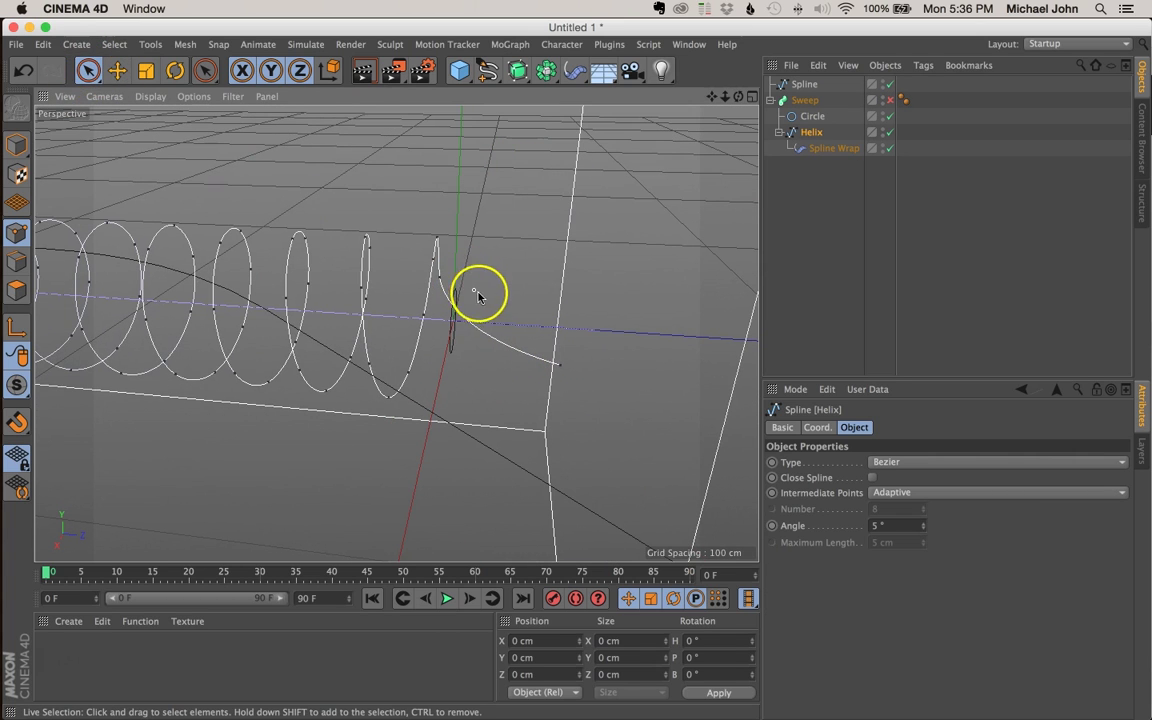
left_click(562, 369)
mouse_move(580, 371)
left_mouse_down()
mouse_move(733, 373)
mouse_move(576, 368)
left_mouse_up()
left_click_drag(655, 89, 696, 368, "alt")
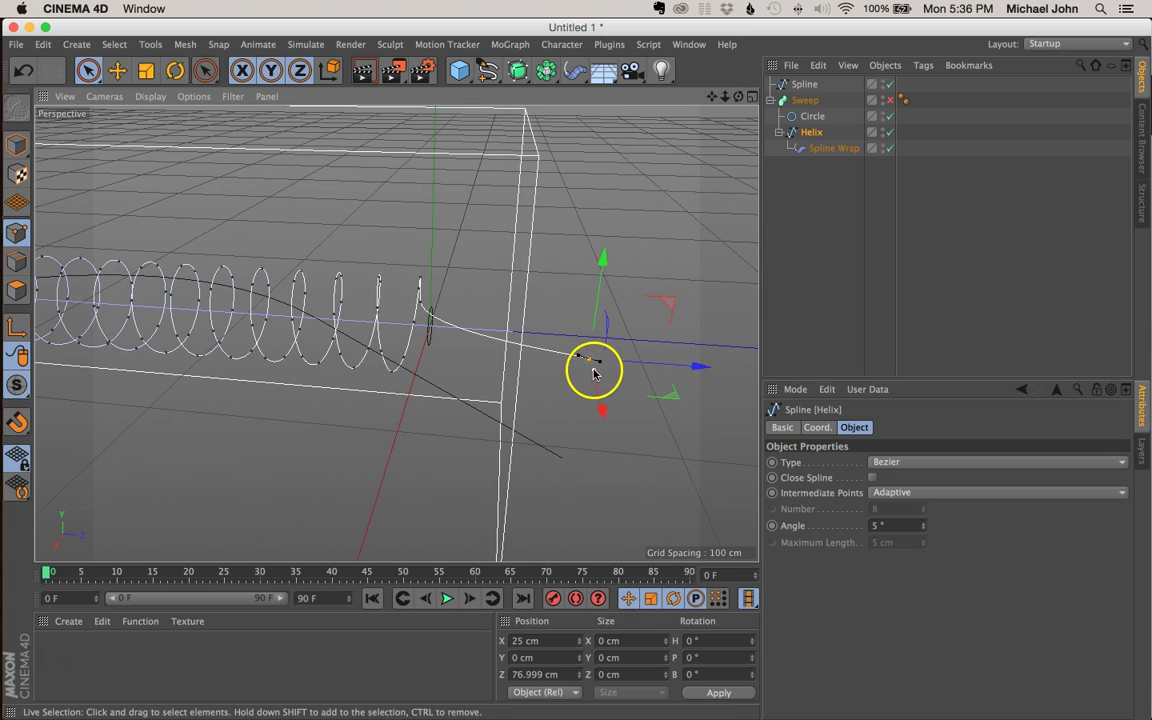
- Stretch the end point's inner tangent handle far back toward the coil to smooth the longer lead-out, and clear the selection
scroll(581, 355, "up", 6)
left_click_drag(600, 388, 599, 401, "alt")
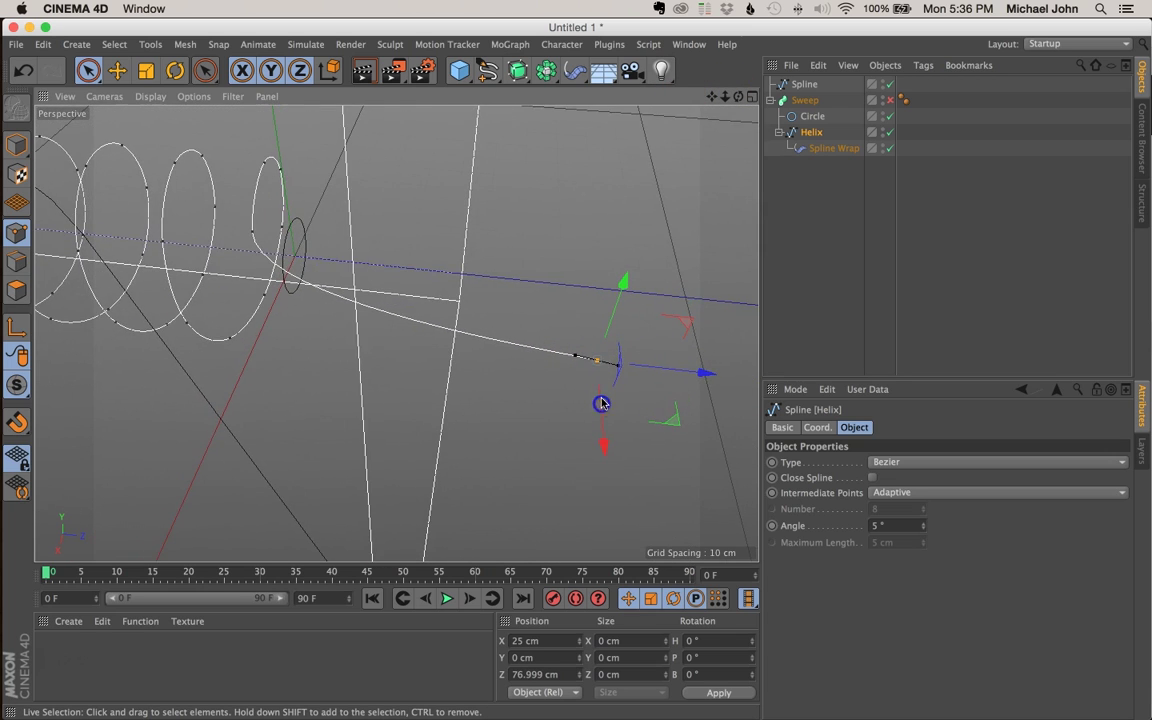
left_click(117, 70)
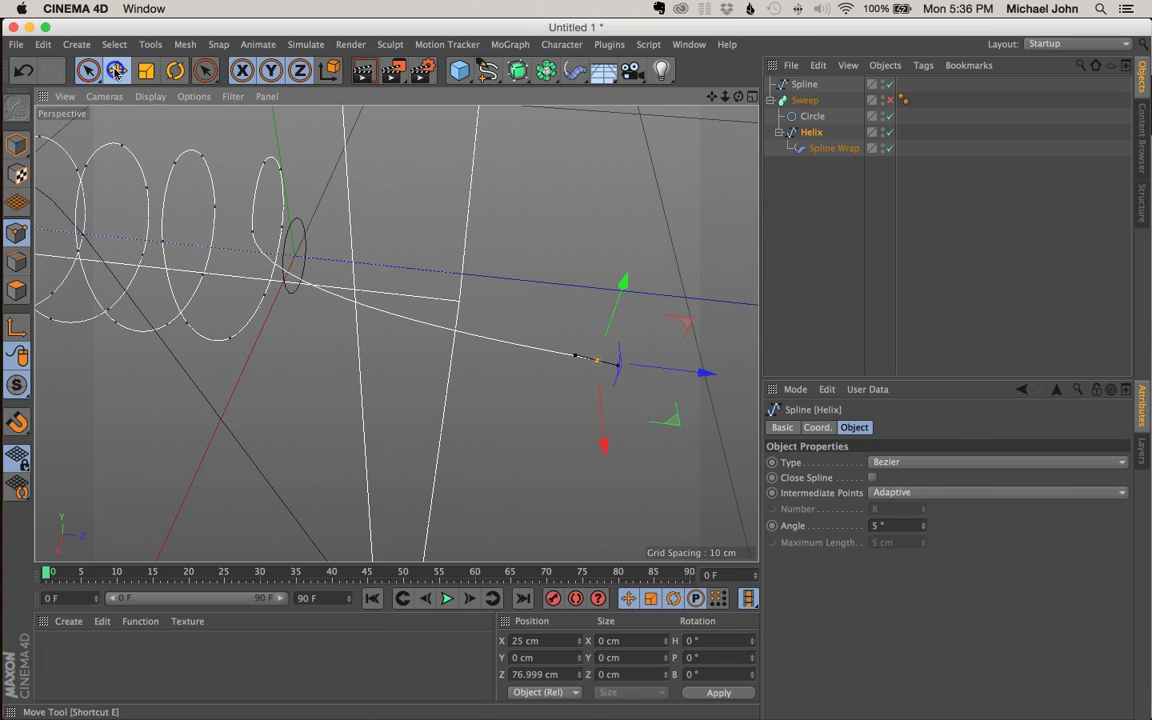
left_click(583, 383)
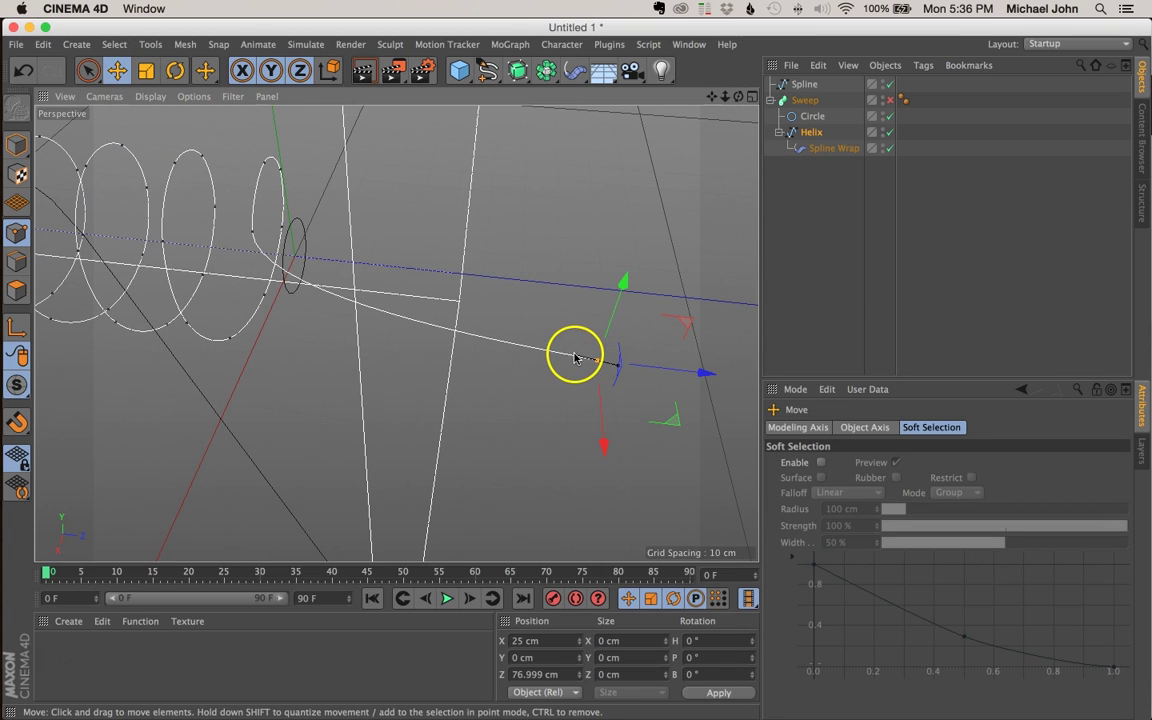
left_click_drag(575, 358, 431, 346)
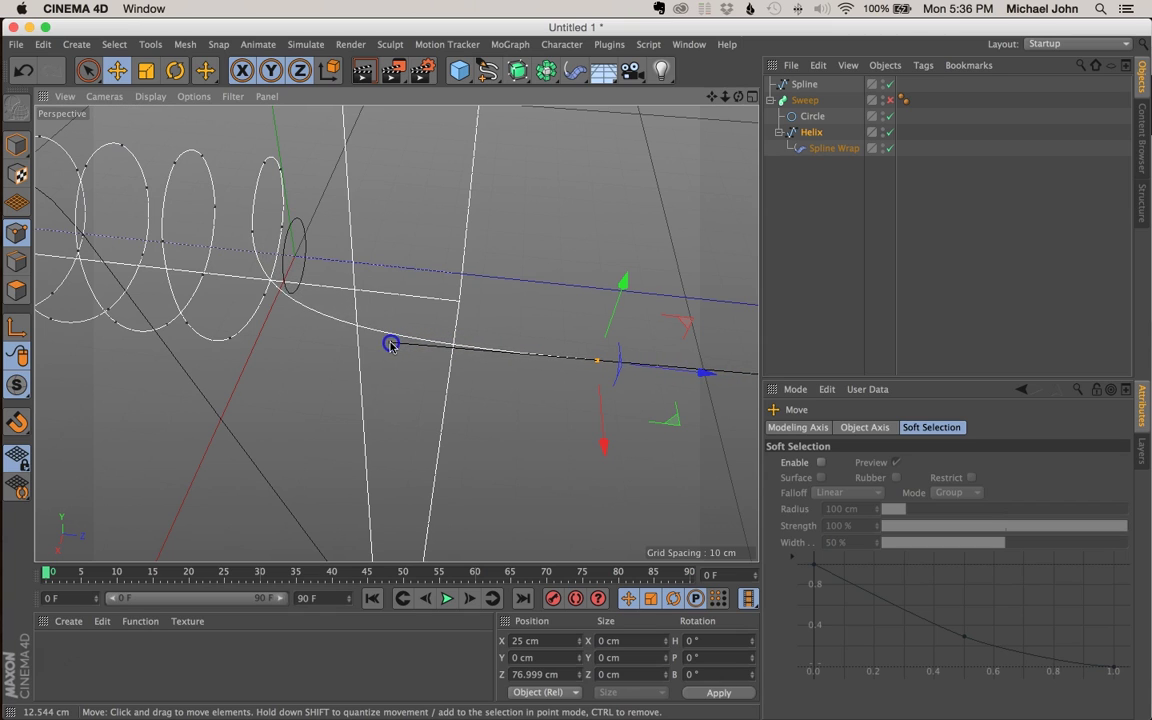
left_click(88, 70)
left_click(601, 200)
left_click(931, 136)
- Turn the Sweep back on and inspect the whole coiled cable with both lead-outs from several angles
left_click(804, 103)
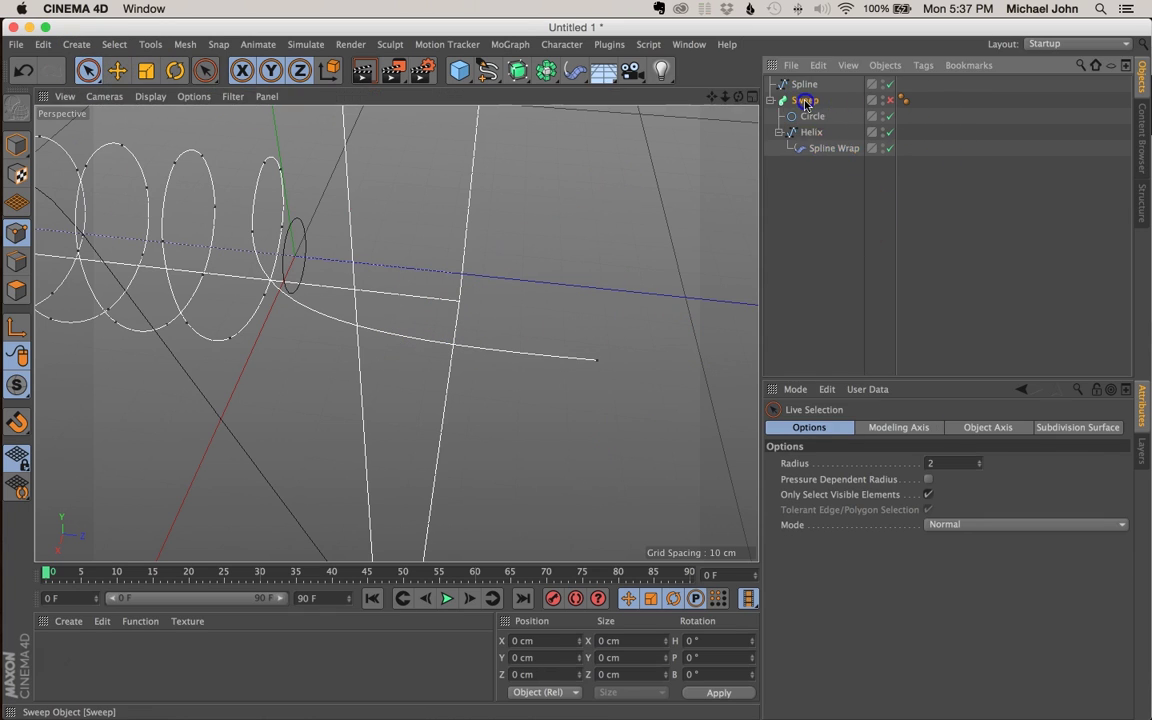
left_click(889, 100)
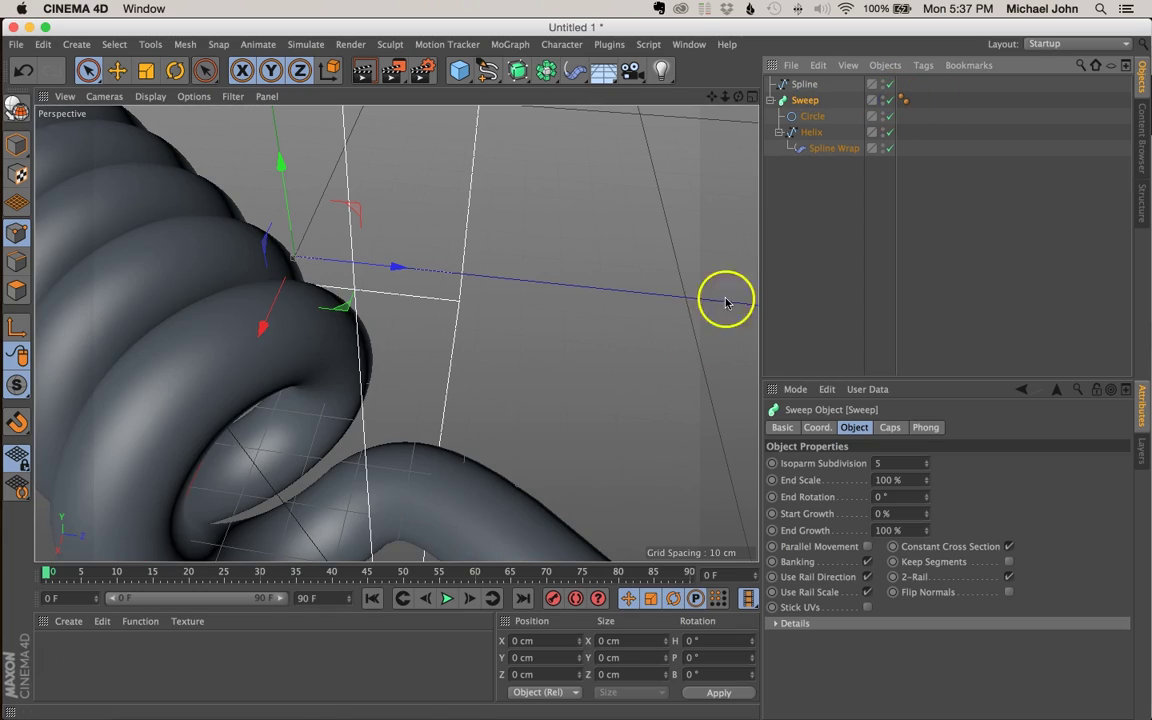
key("h")
left_click_drag(643, 347, 582, 362, "alt")
left_click_drag(736, 97, 409, 294)
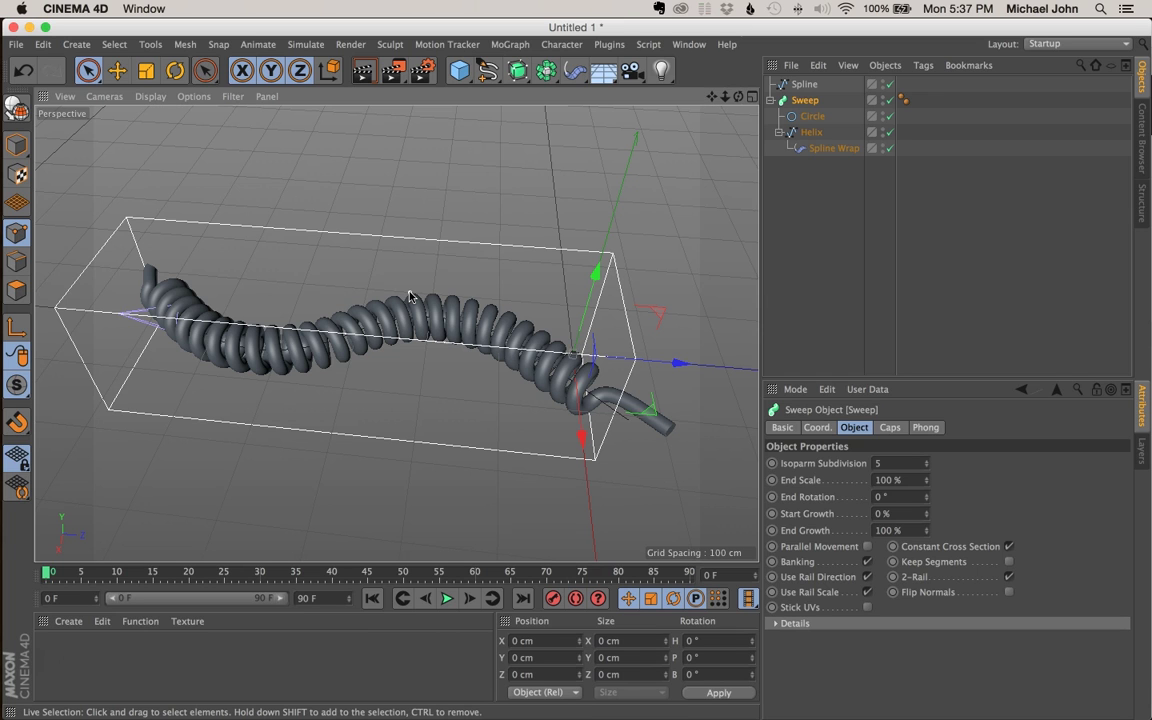
left_click_drag(410, 300, 460, 342, "alt")
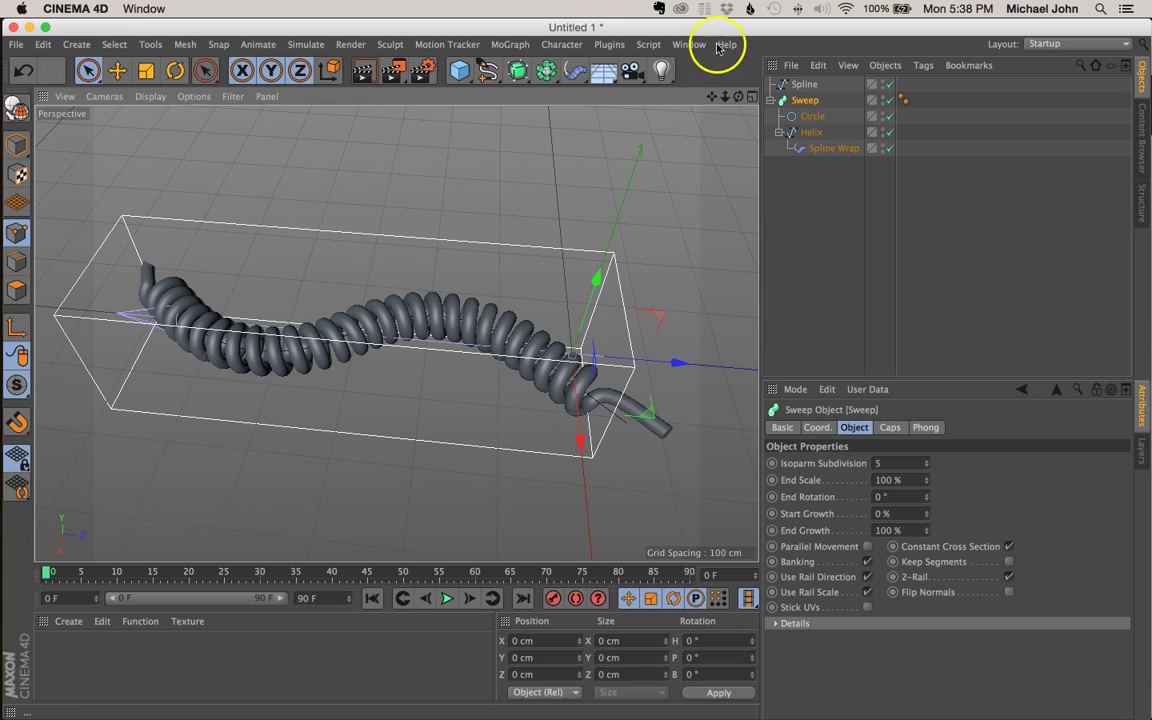
left_click_drag(707, 108, 520, 335)
left_click_drag(380, 334, 446, 323, "alt")
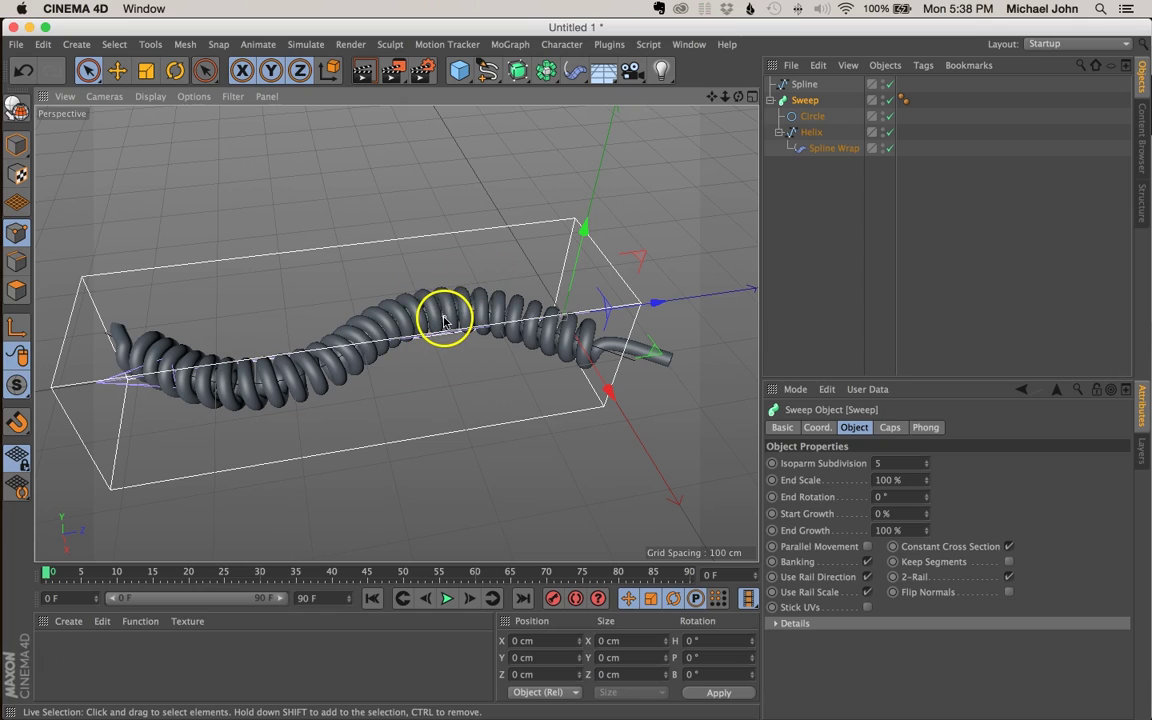
left_click_drag(466, 320, 511, 323, "alt")
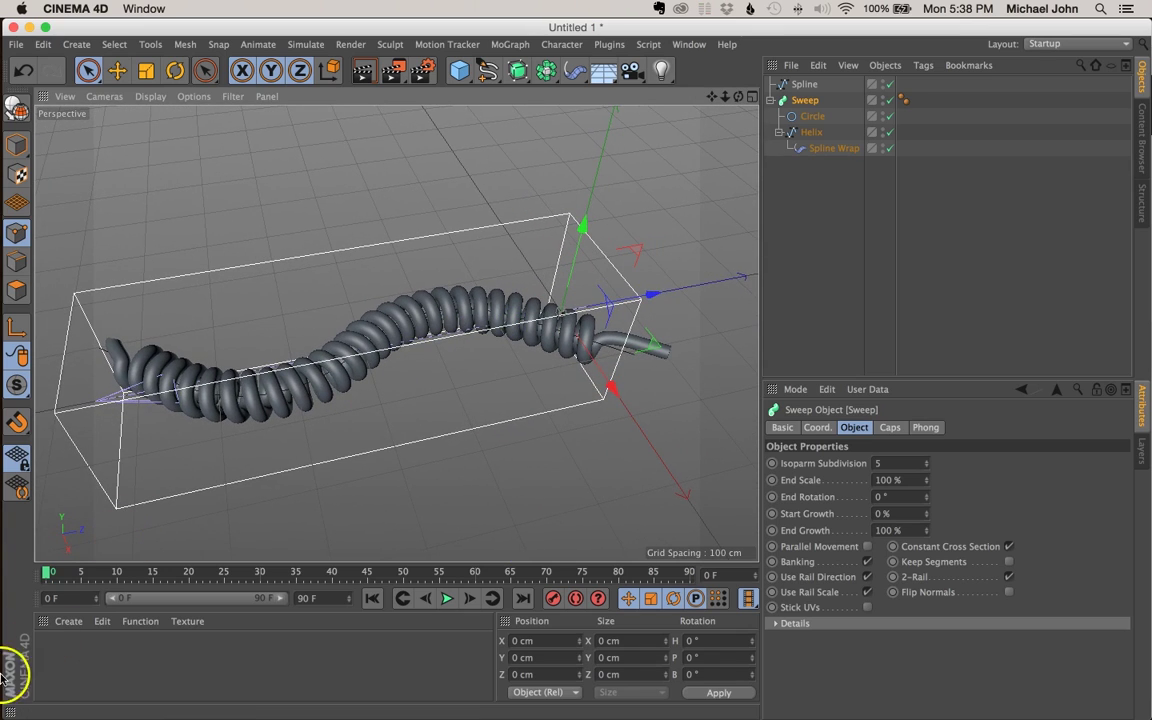